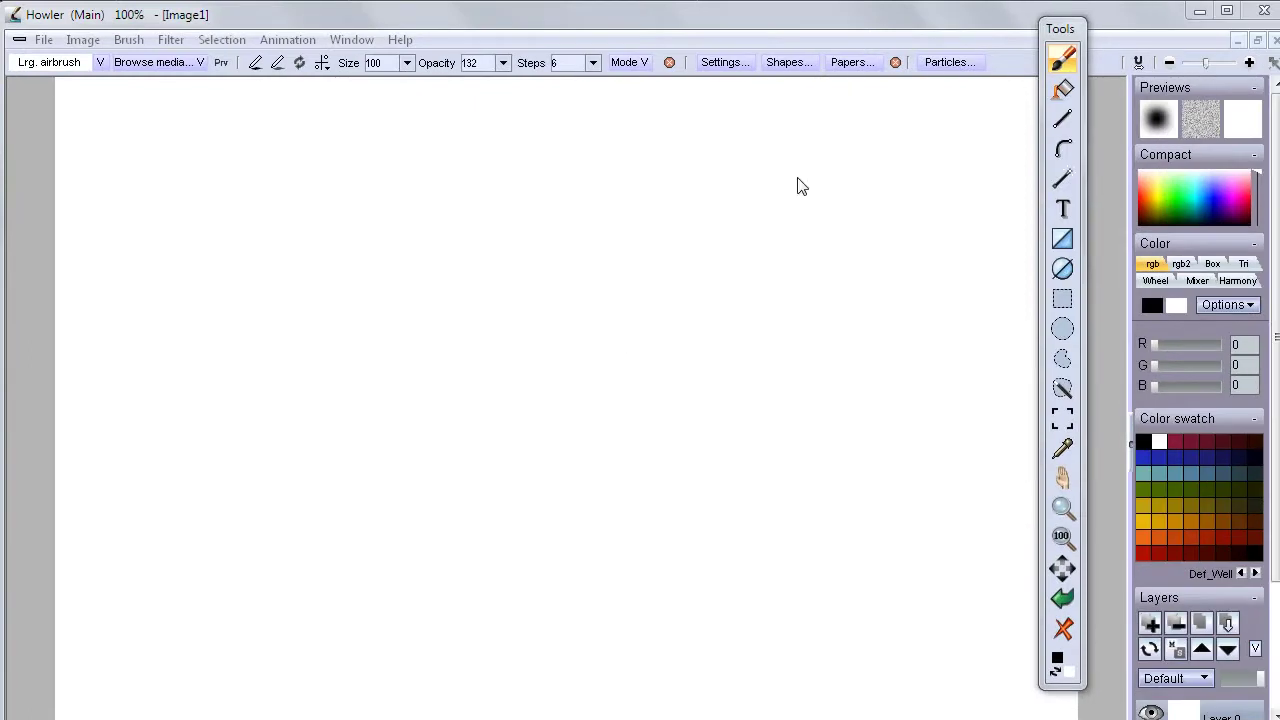
Move the Tools palette from the right side to the left edge of the window.
drag(1062, 30, 46, 96)
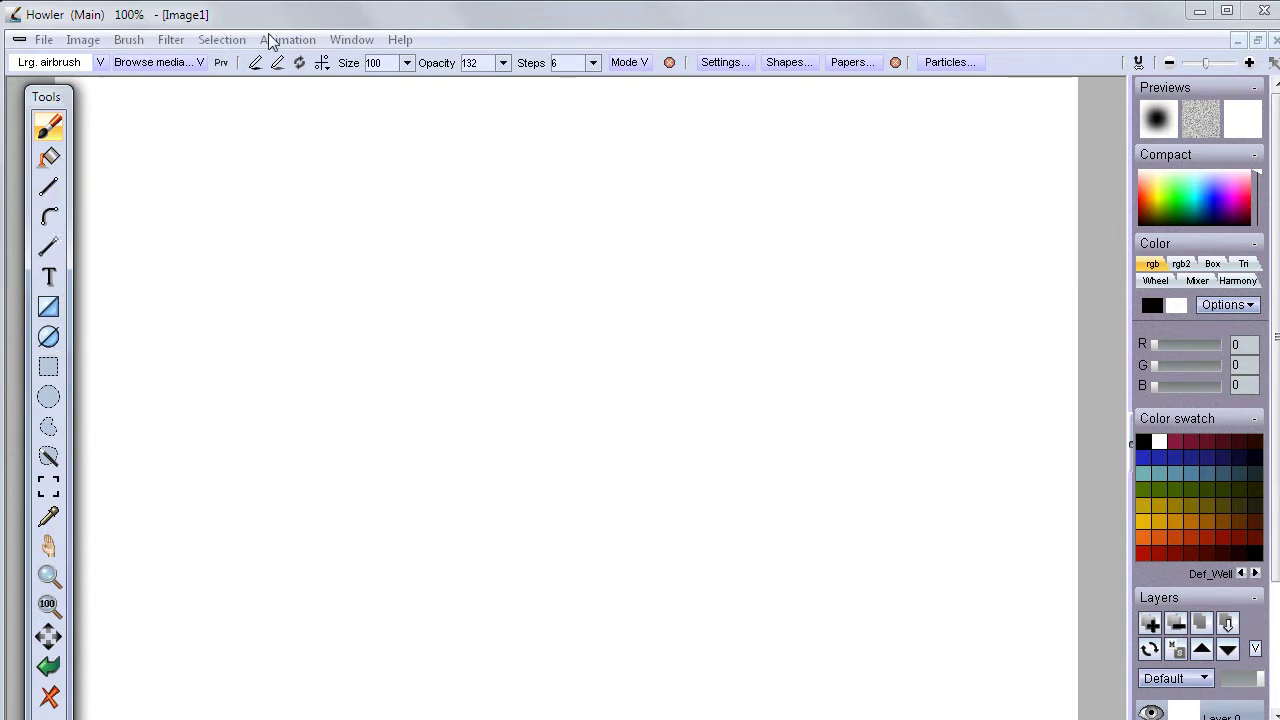
Switch to the Two column toolbar layout and place the Tools panel on the left.
click(365, 41)
mouse_move(393, 55)
mouse_move(352, 42)
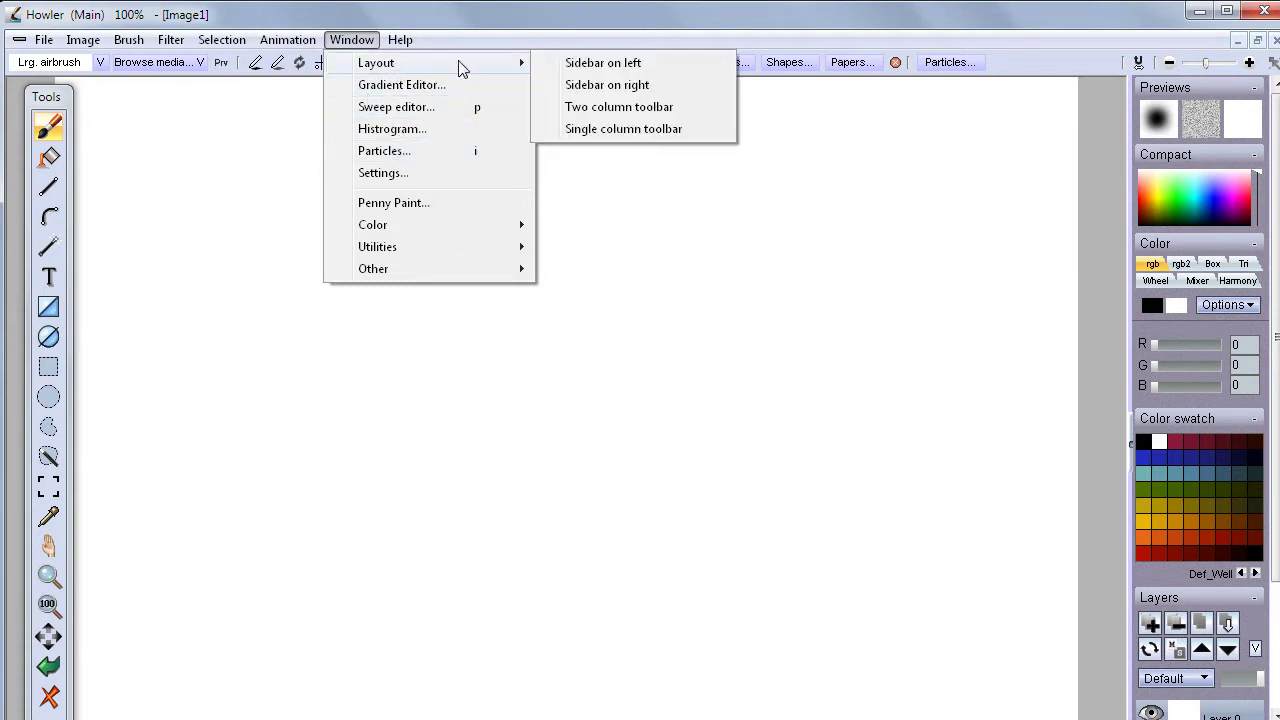
click(600, 118)
drag(84, 109, 83, 155)
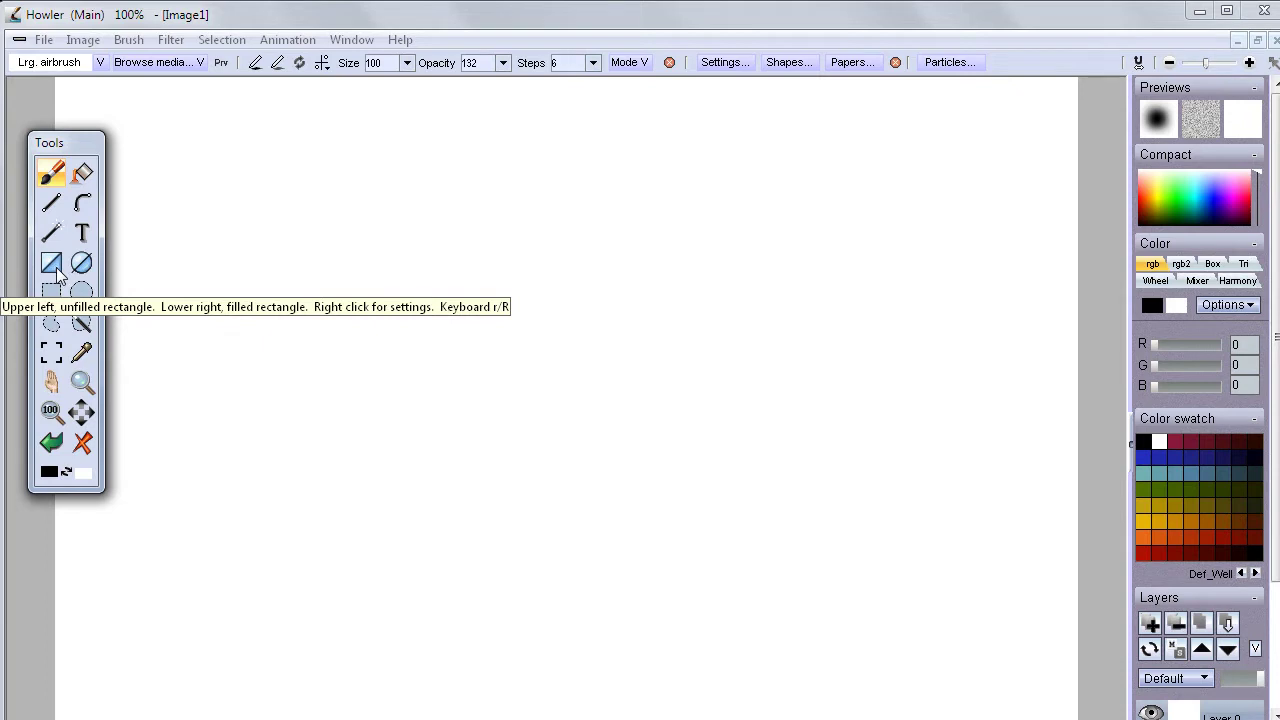
Try a black rectangle outline, clear the canvas, then draw a solid black filled rectangle.
click(52, 263)
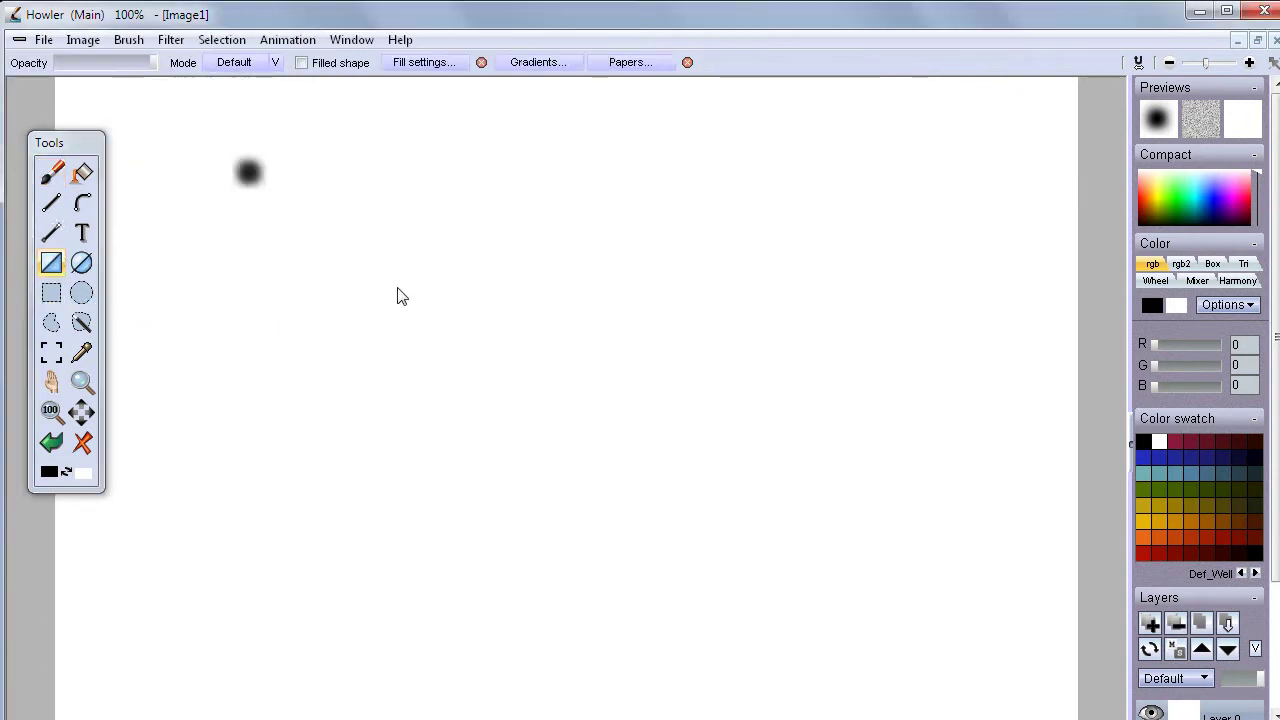
drag(249, 172, 460, 330)
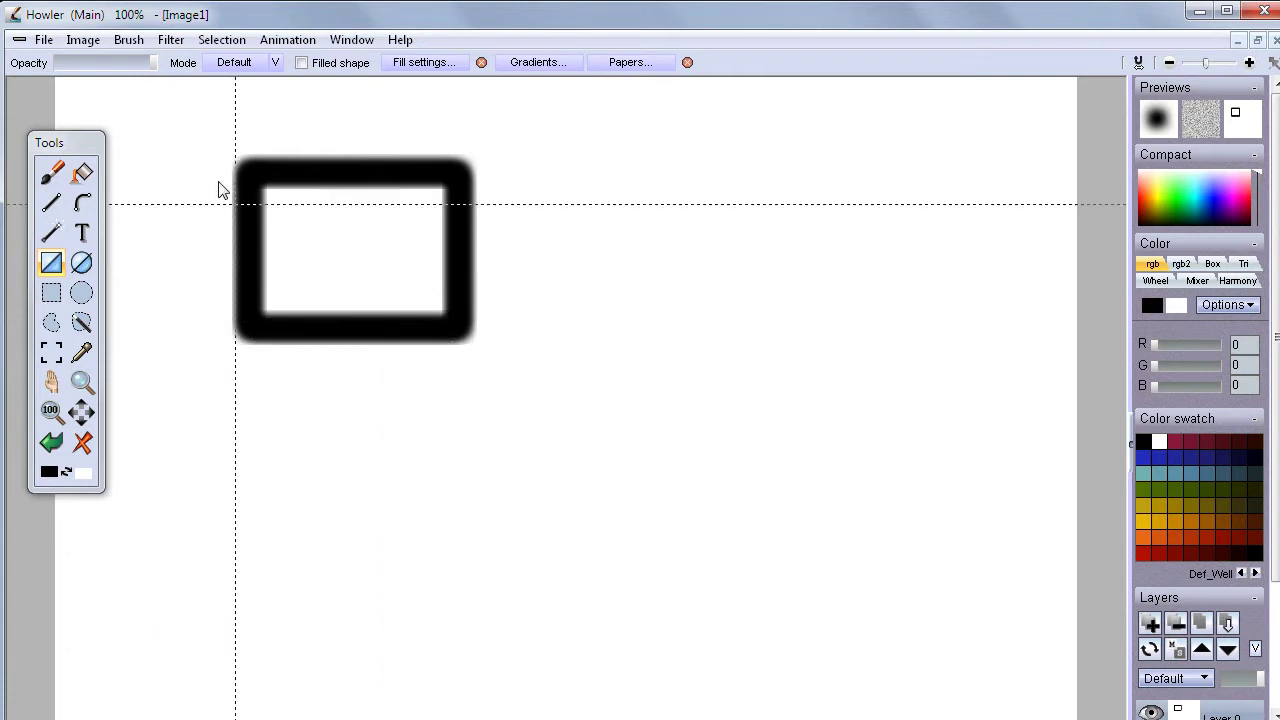
click(82, 443)
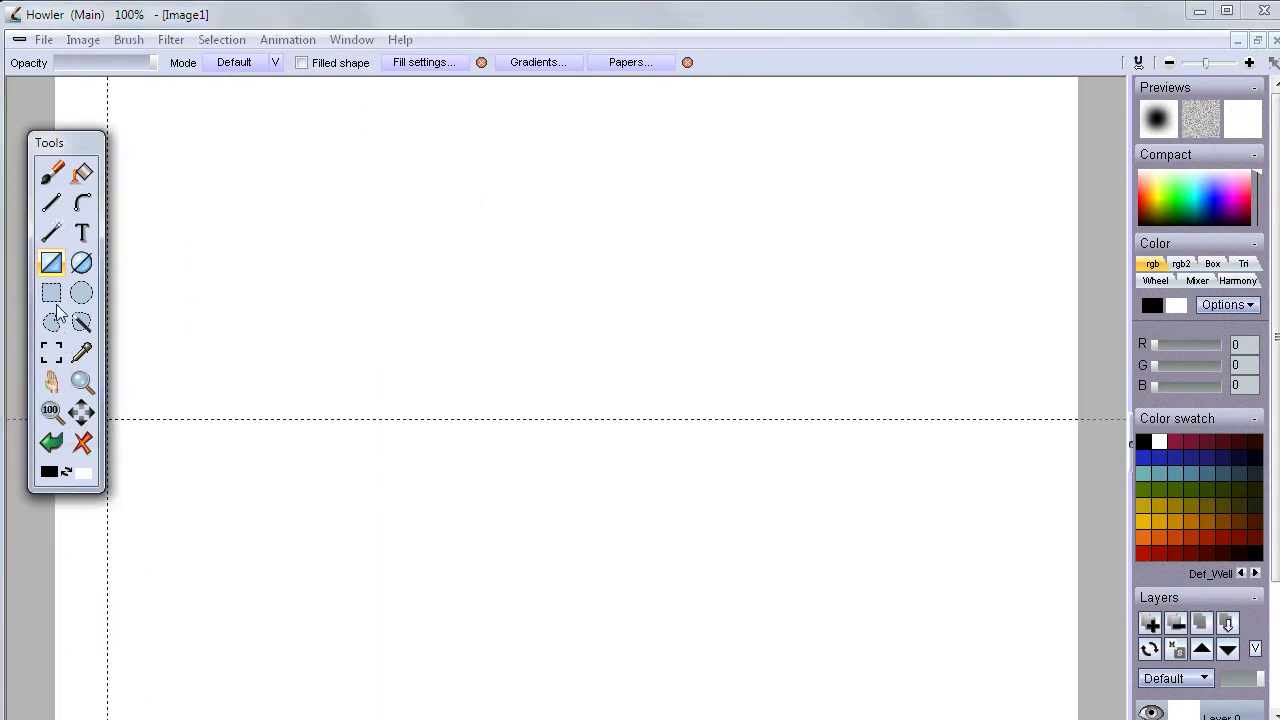
click(57, 272)
drag(271, 184, 570, 413)
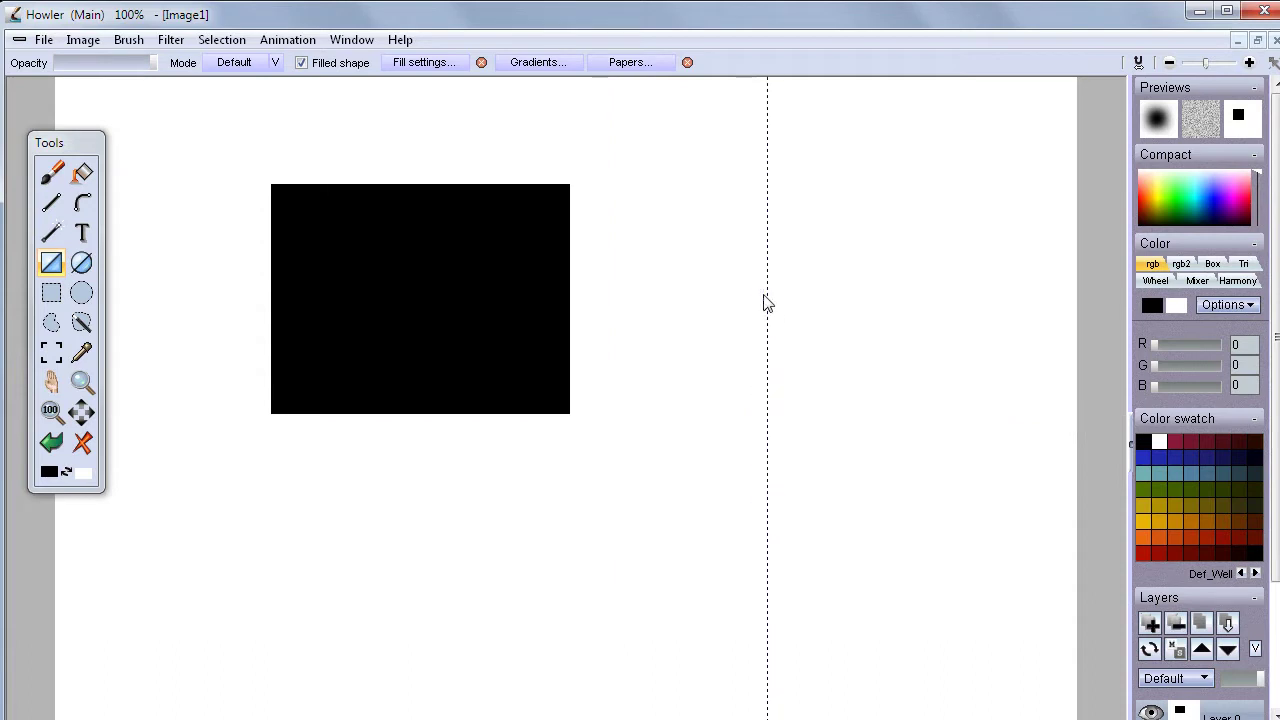
Add overlapping filled light-green, purple and pink rectangles over the black one.
click(1172, 186)
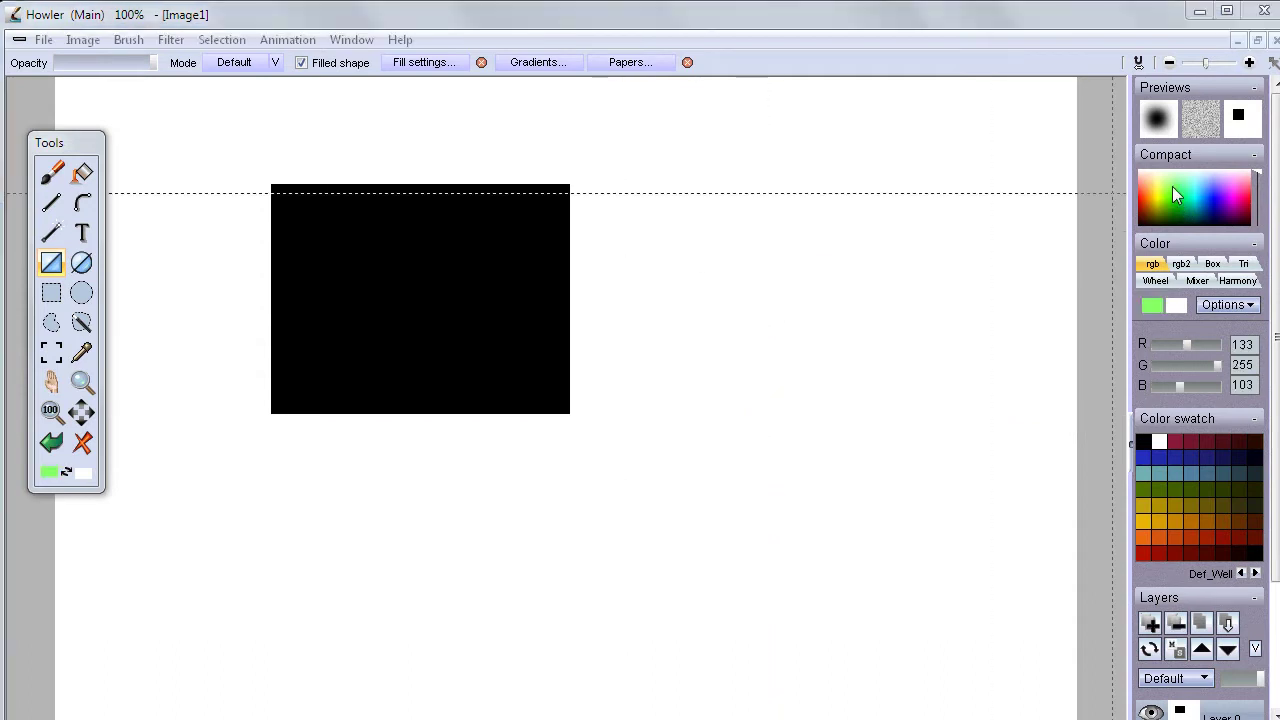
drag(470, 131, 808, 317)
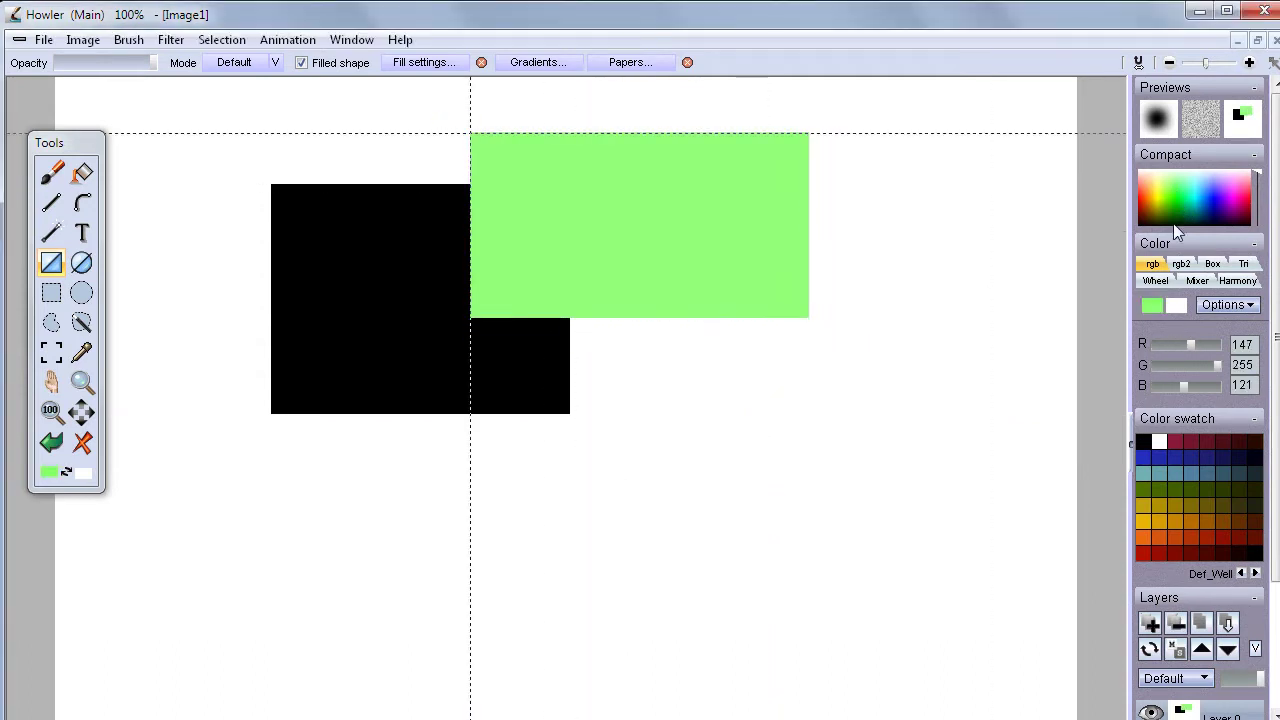
click(1222, 205)
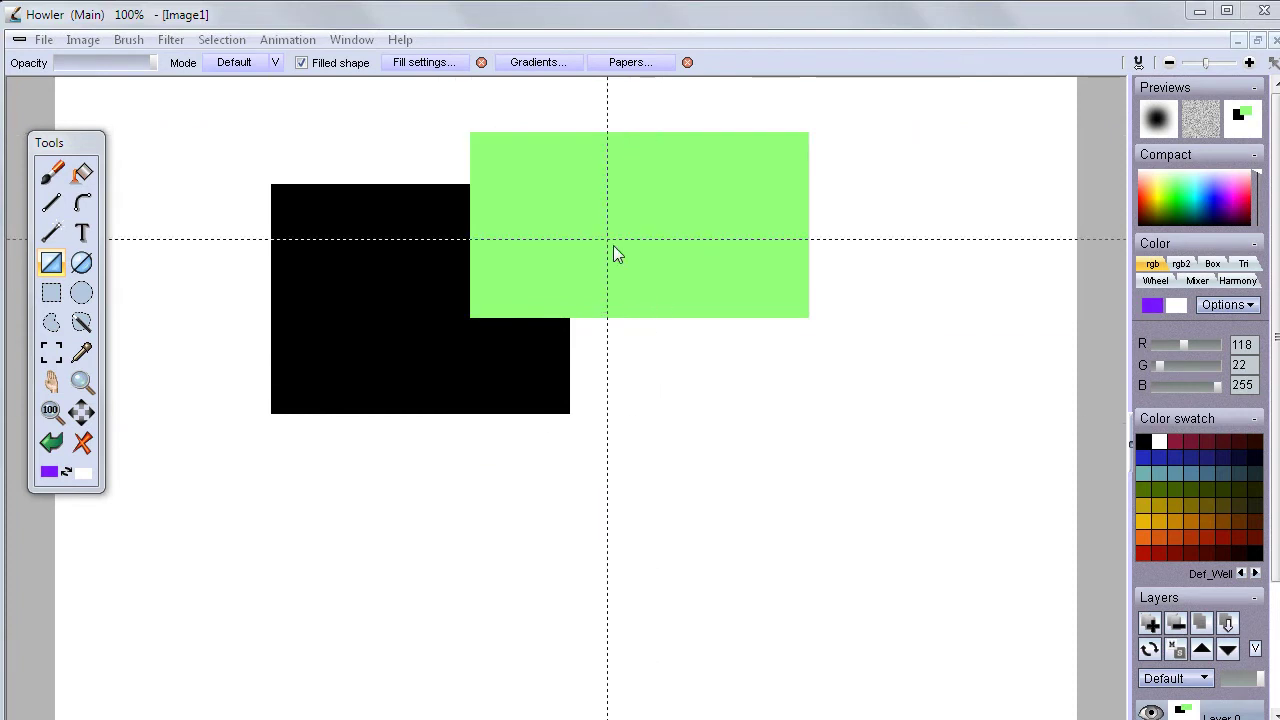
drag(611, 239, 774, 483)
click(1227, 193)
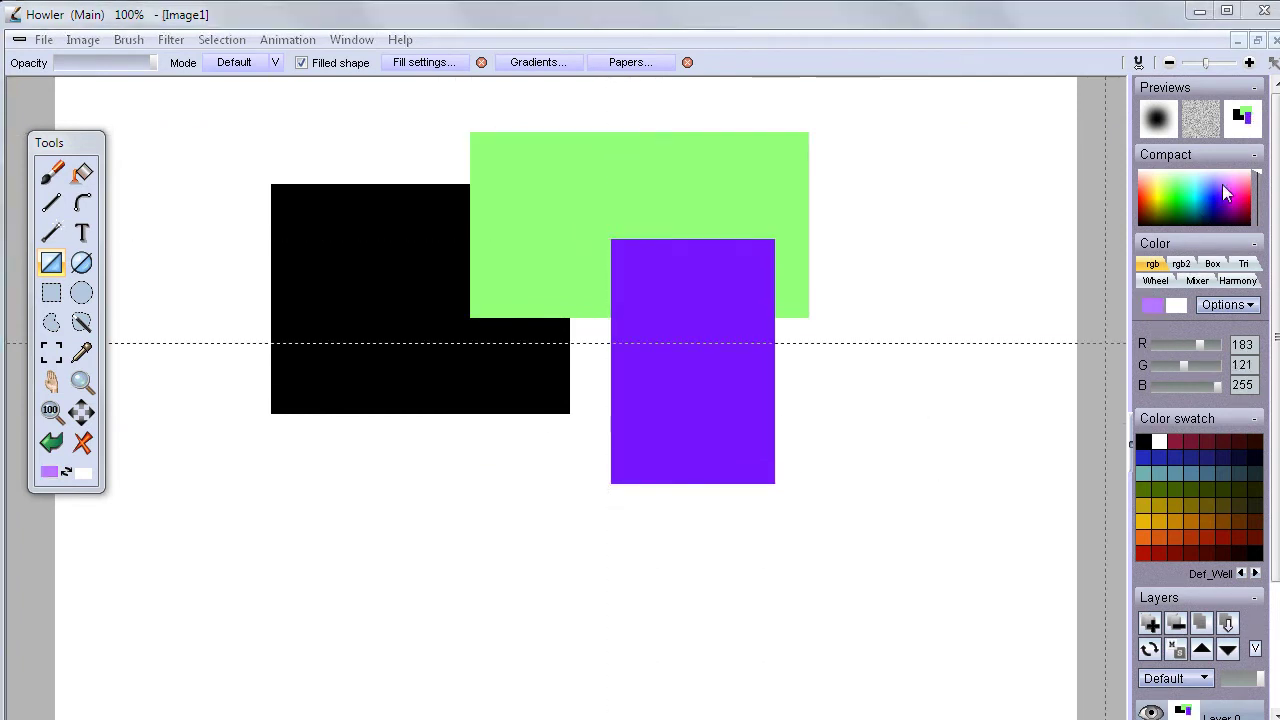
click(1227, 195)
drag(399, 374, 699, 567)
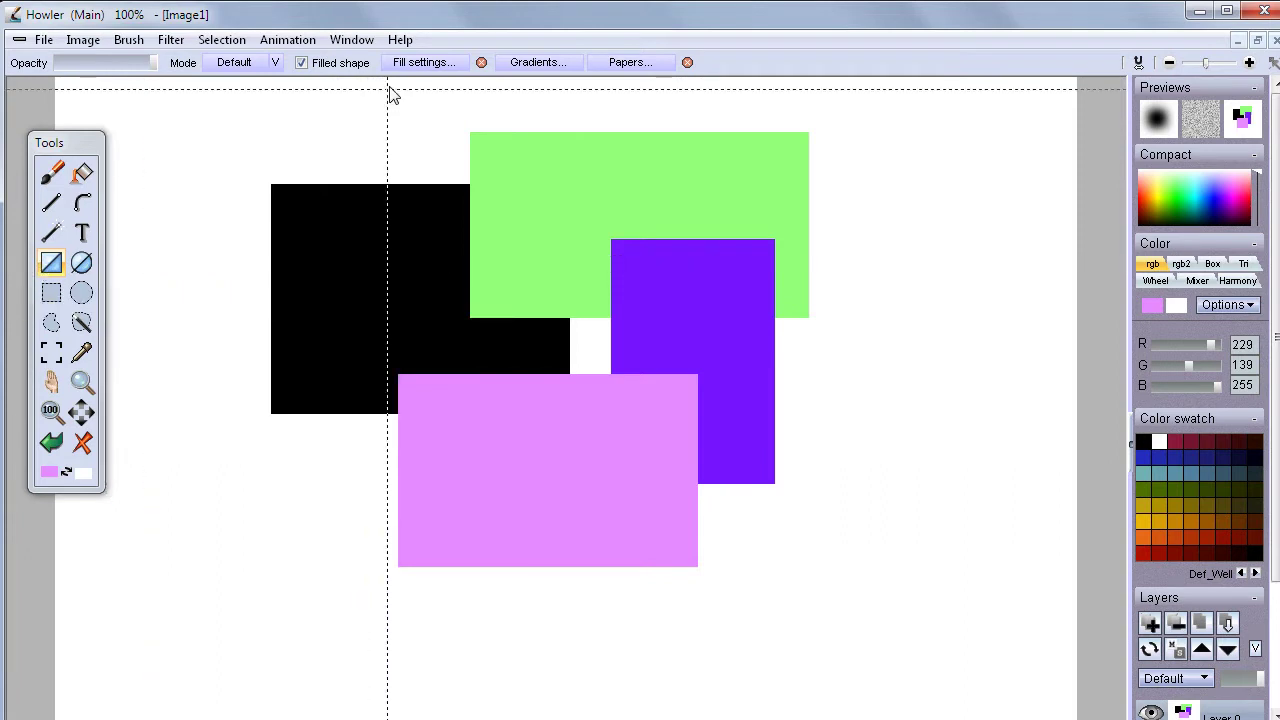
click(84, 176)
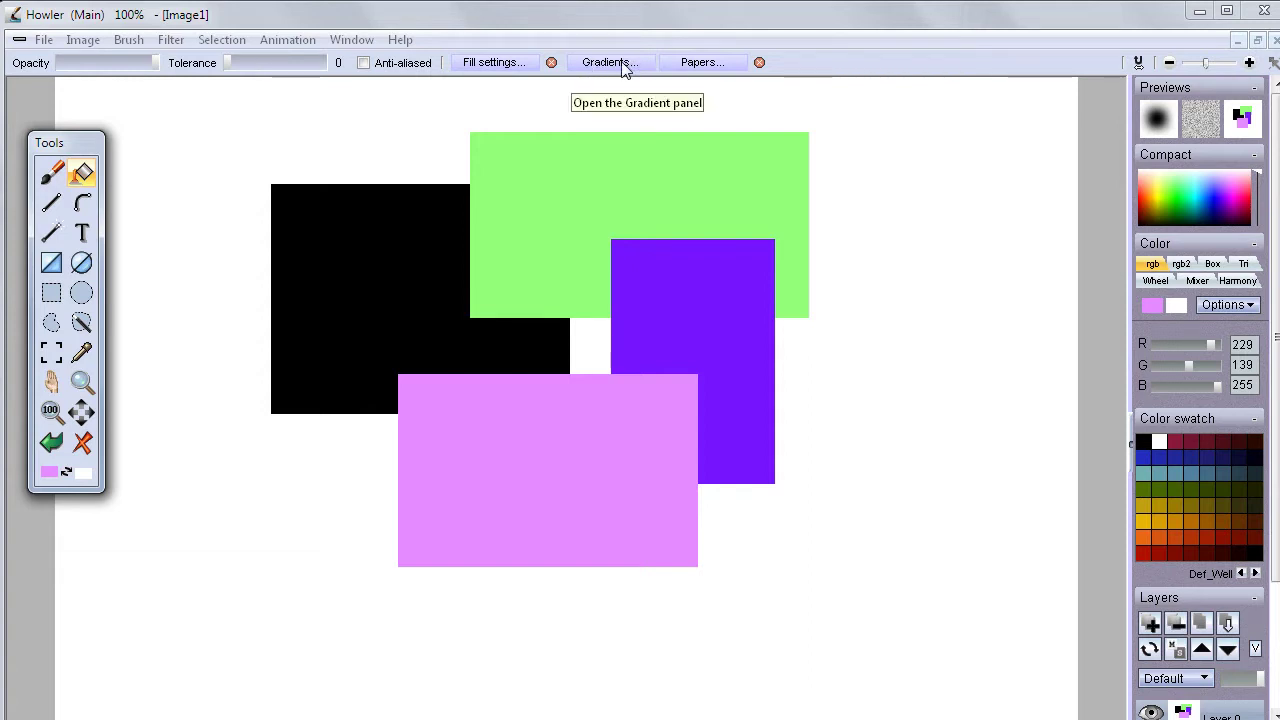
Browse the flood fill gradient presets and close them without choosing one.
click(621, 61)
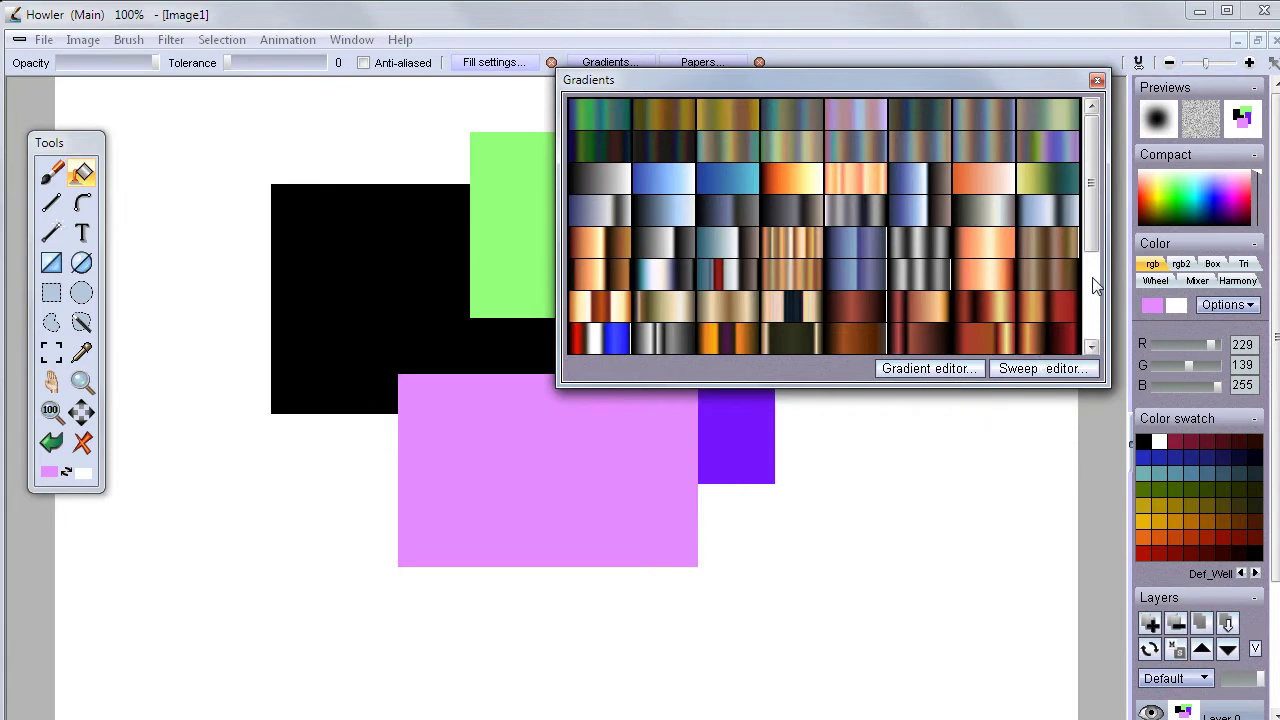
mouse_move(1091, 195)
mouse_down()
mouse_move(1095, 276)
mouse_move(1093, 164)
mouse_move(1088, 207)
mouse_move(1089, 196)
mouse_up()
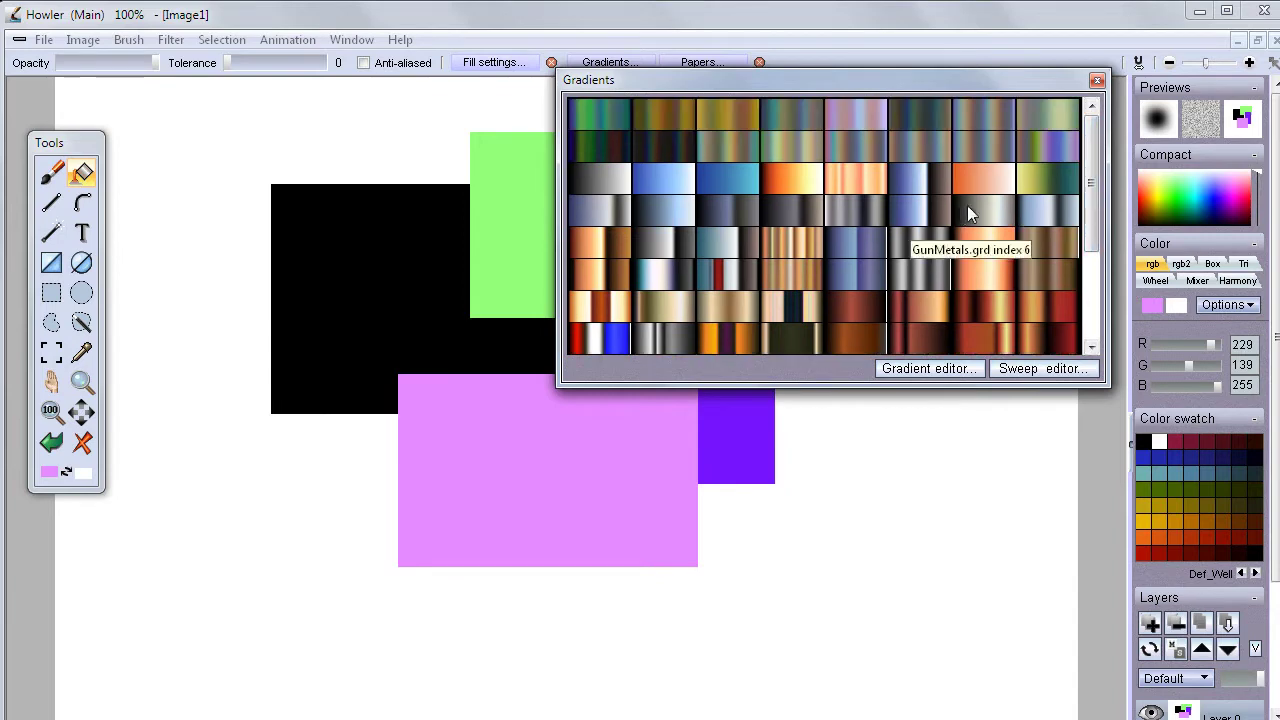
click(992, 209)
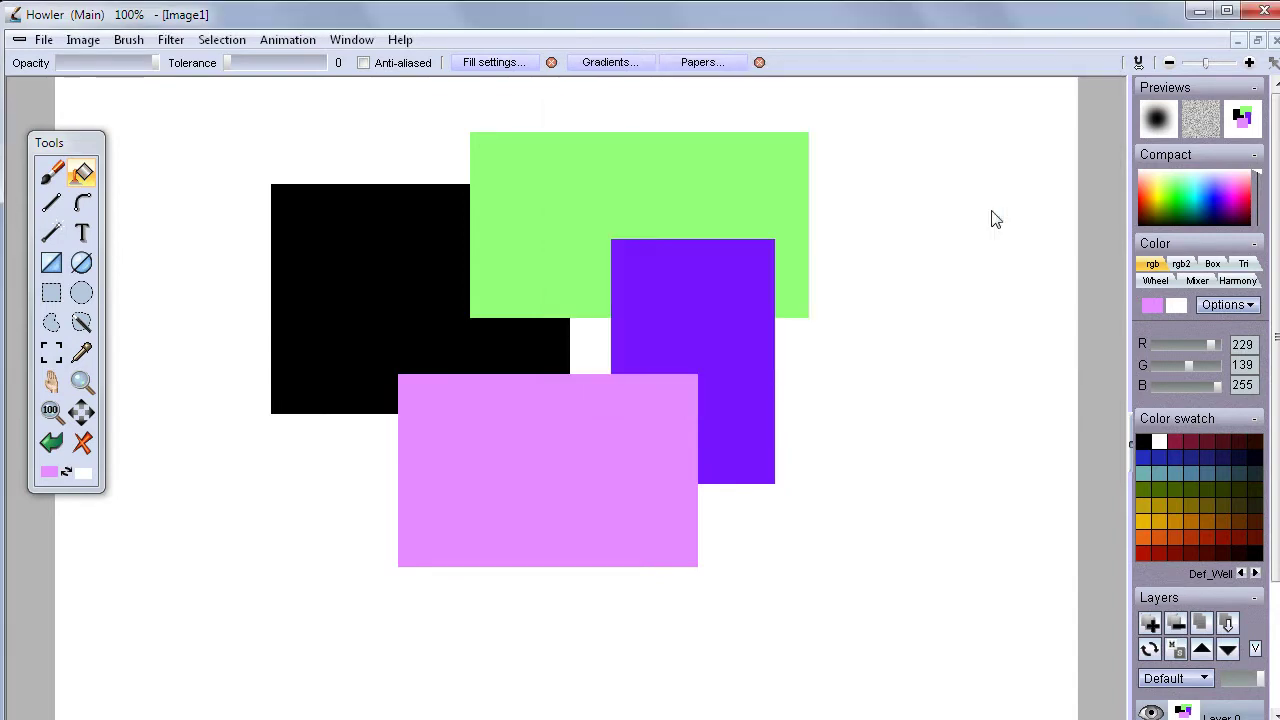
Draw a pink filled rectangle over the middle and a teal (76, 255, 194) one over the green.
click(52, 264)
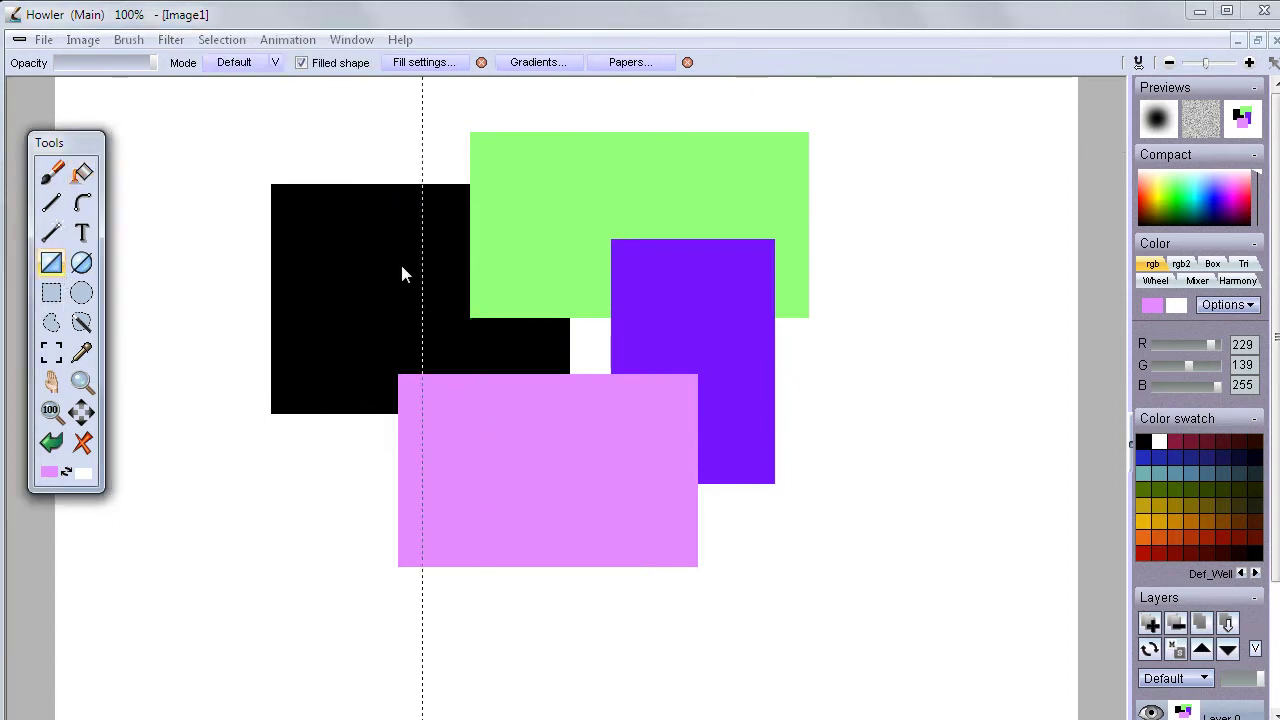
drag(393, 260, 705, 452)
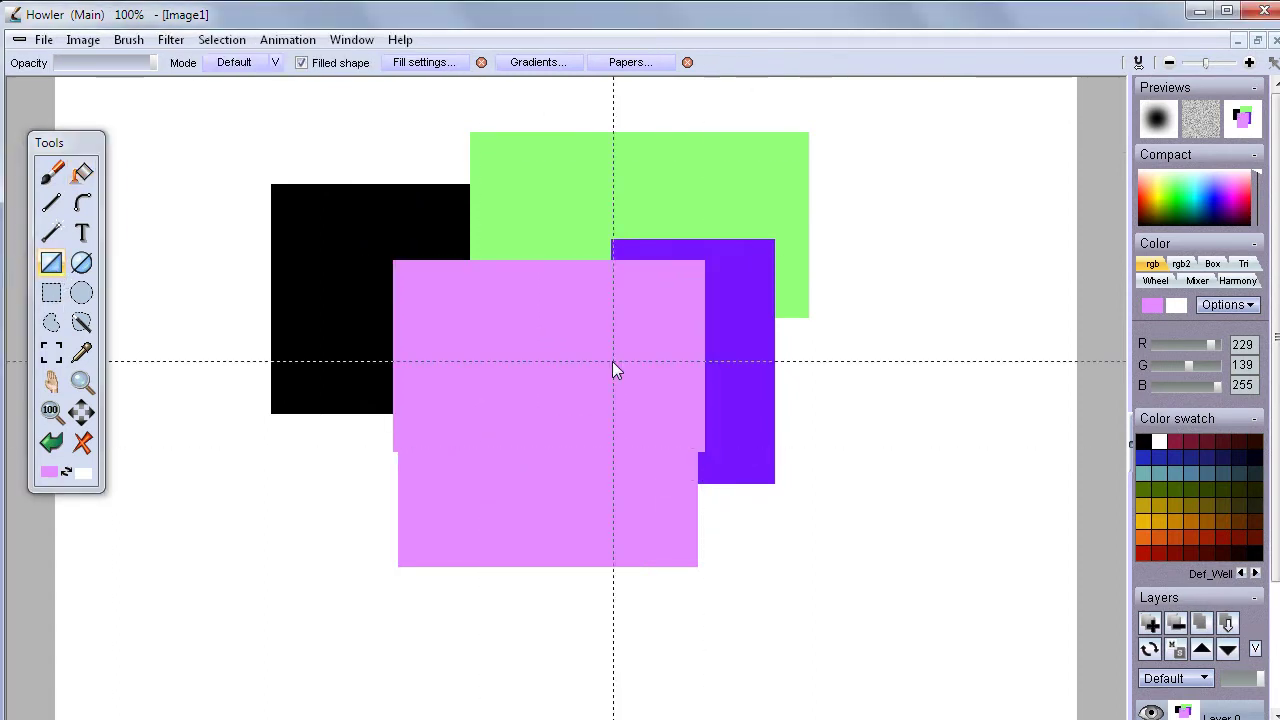
click(1187, 189)
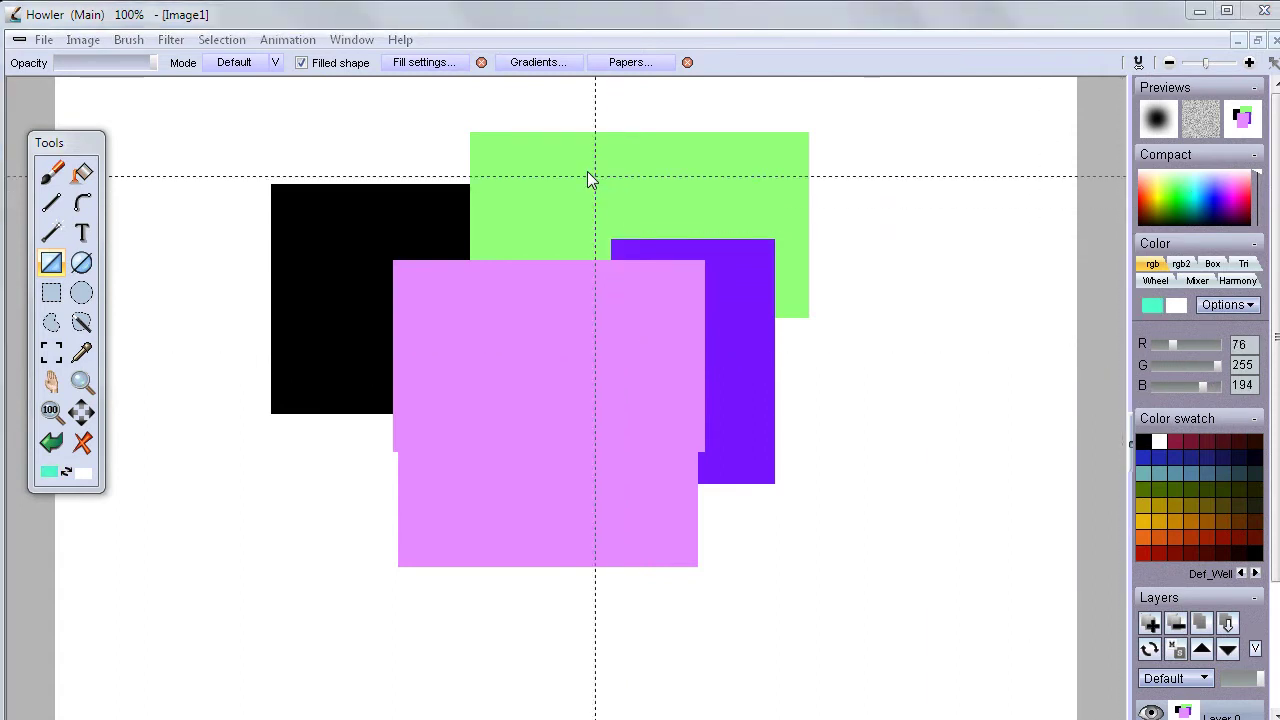
drag(587, 171, 855, 371)
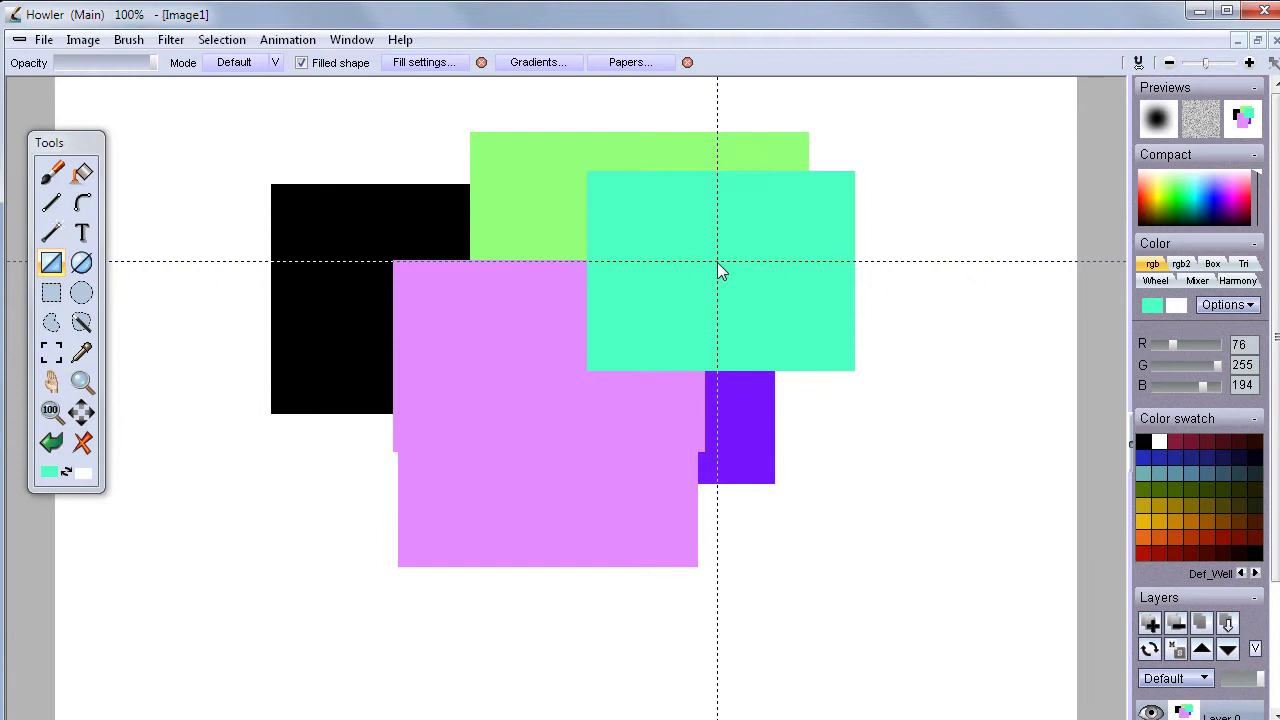
Choose pat_BrickWall.bmp as the fill pattern from the Fill settings' Patterns library.
click(447, 64)
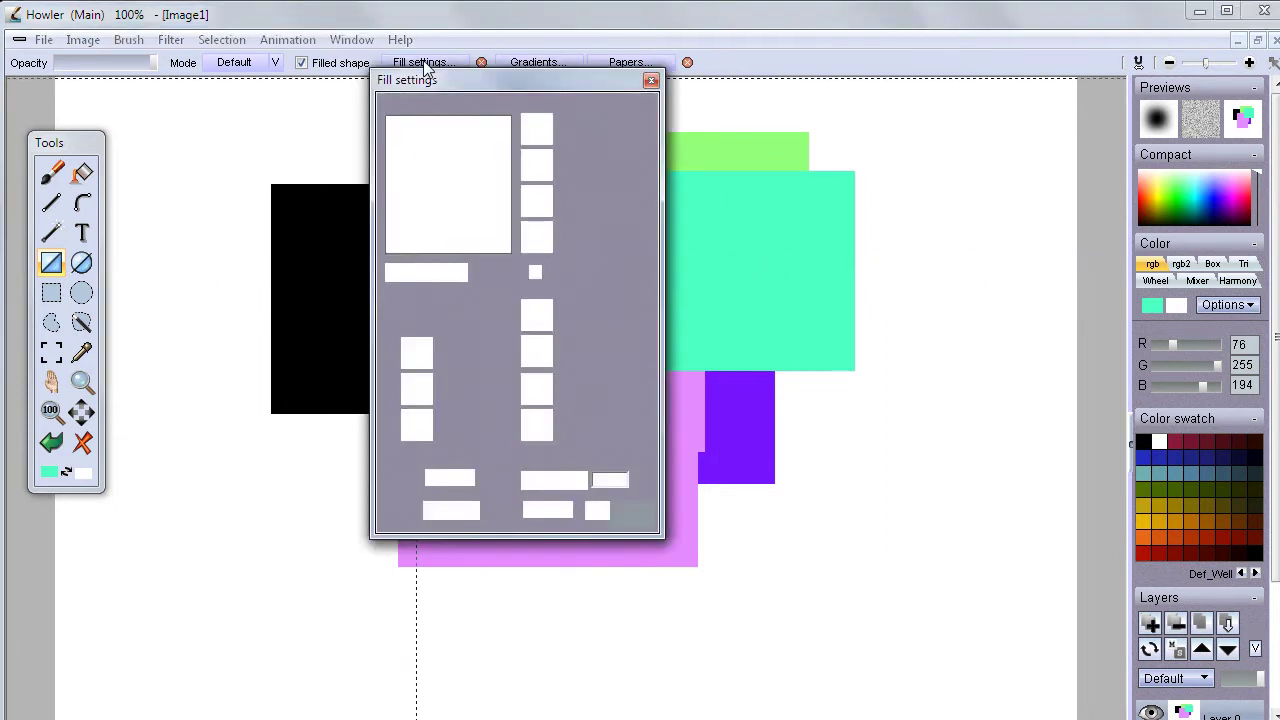
drag(490, 82, 267, 134)
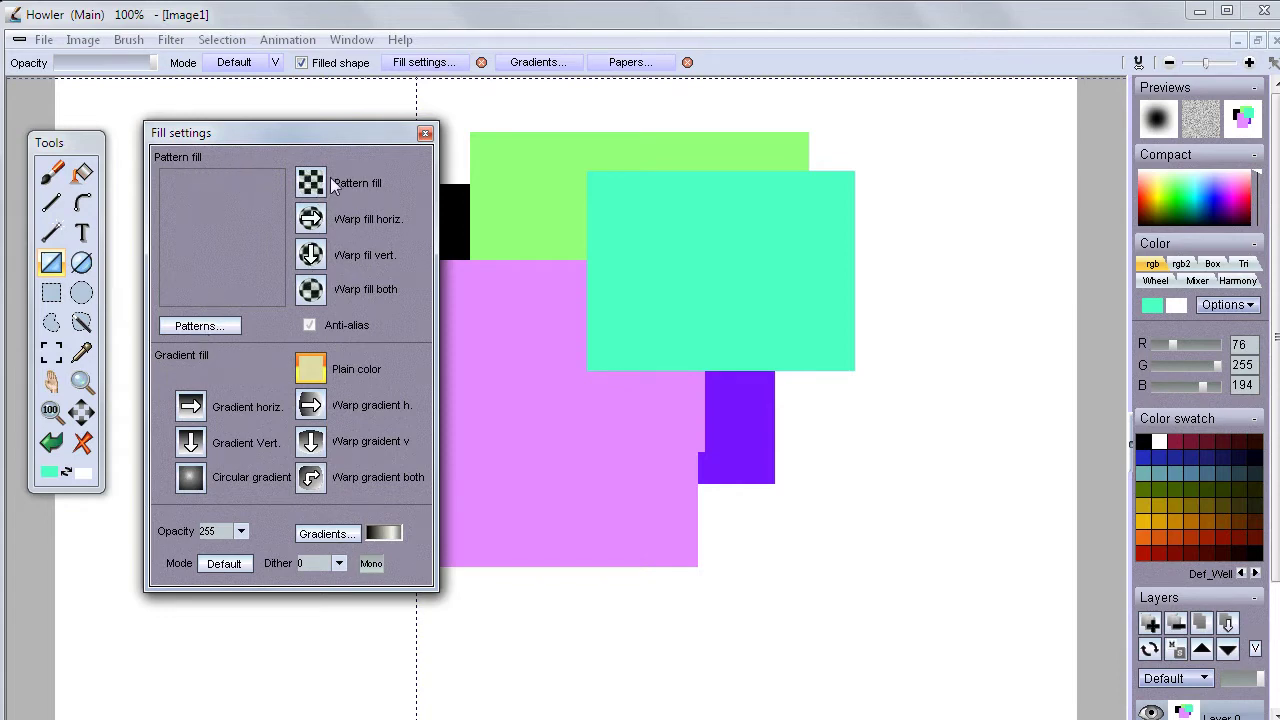
click(196, 328)
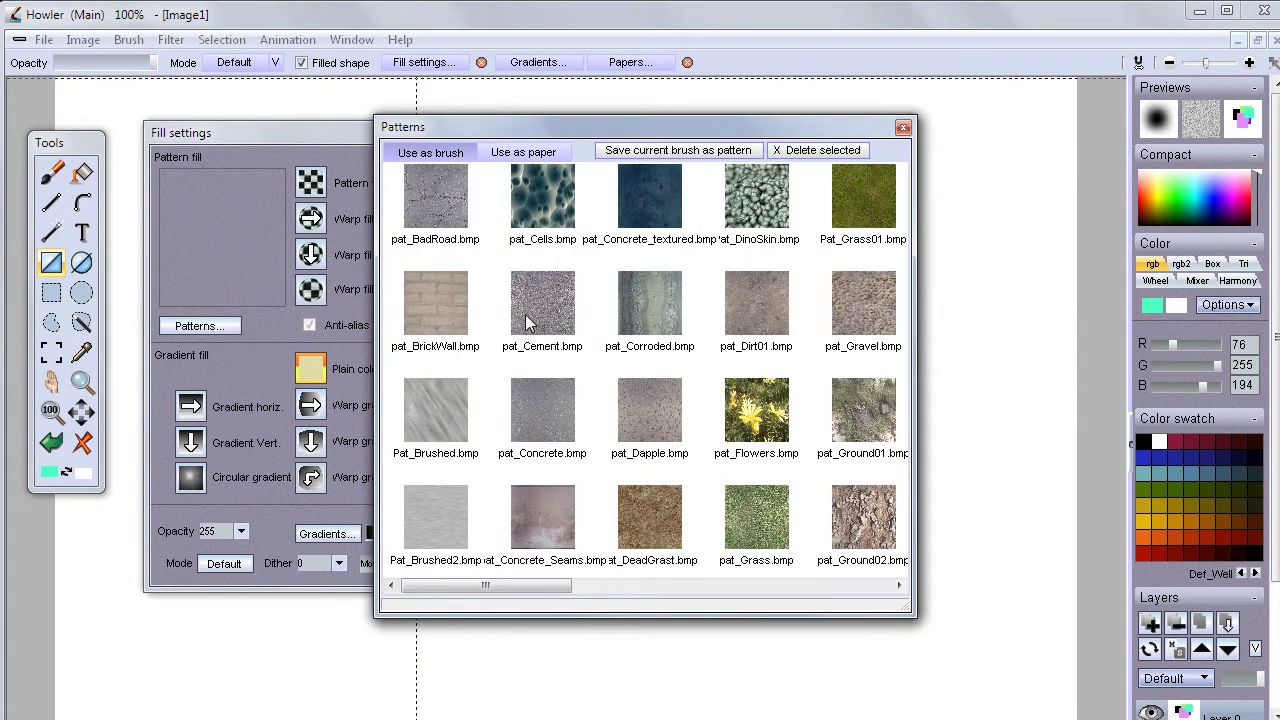
click(420, 312)
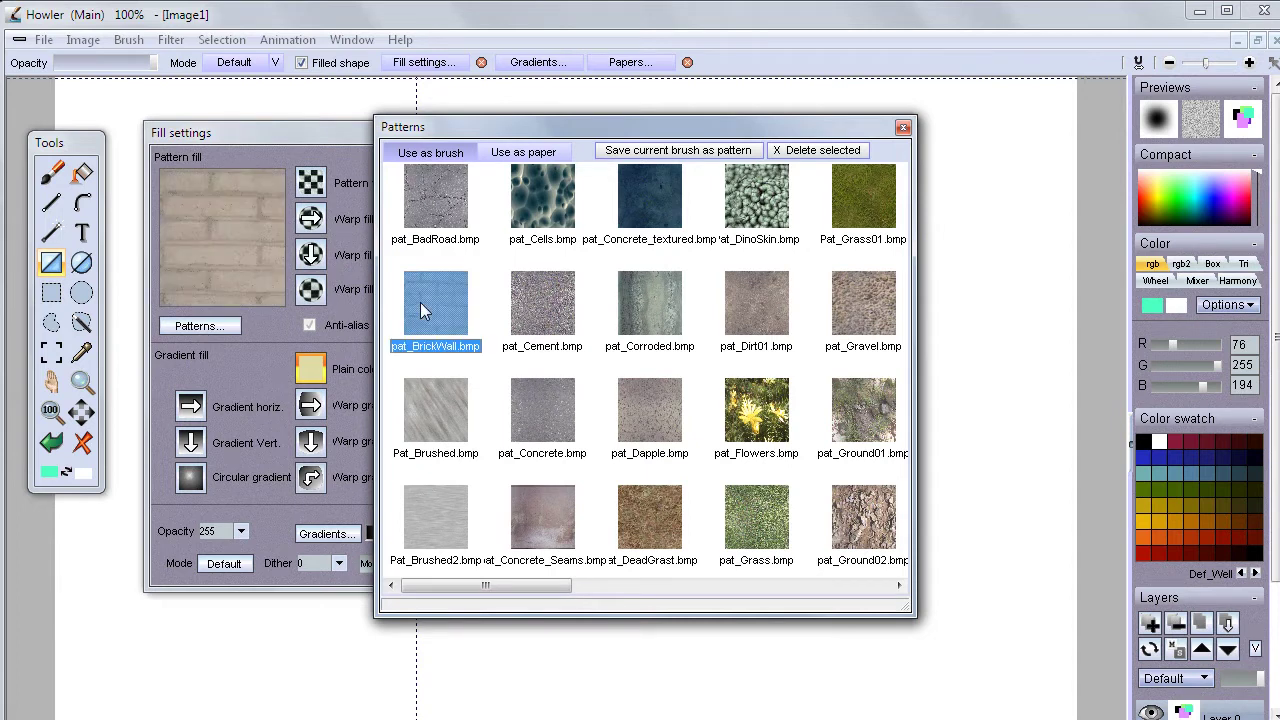
click(903, 127)
Draw a teal rectangle extending right and a dark red rectangle below it.
drag(831, 158, 993, 373)
click(1256, 541)
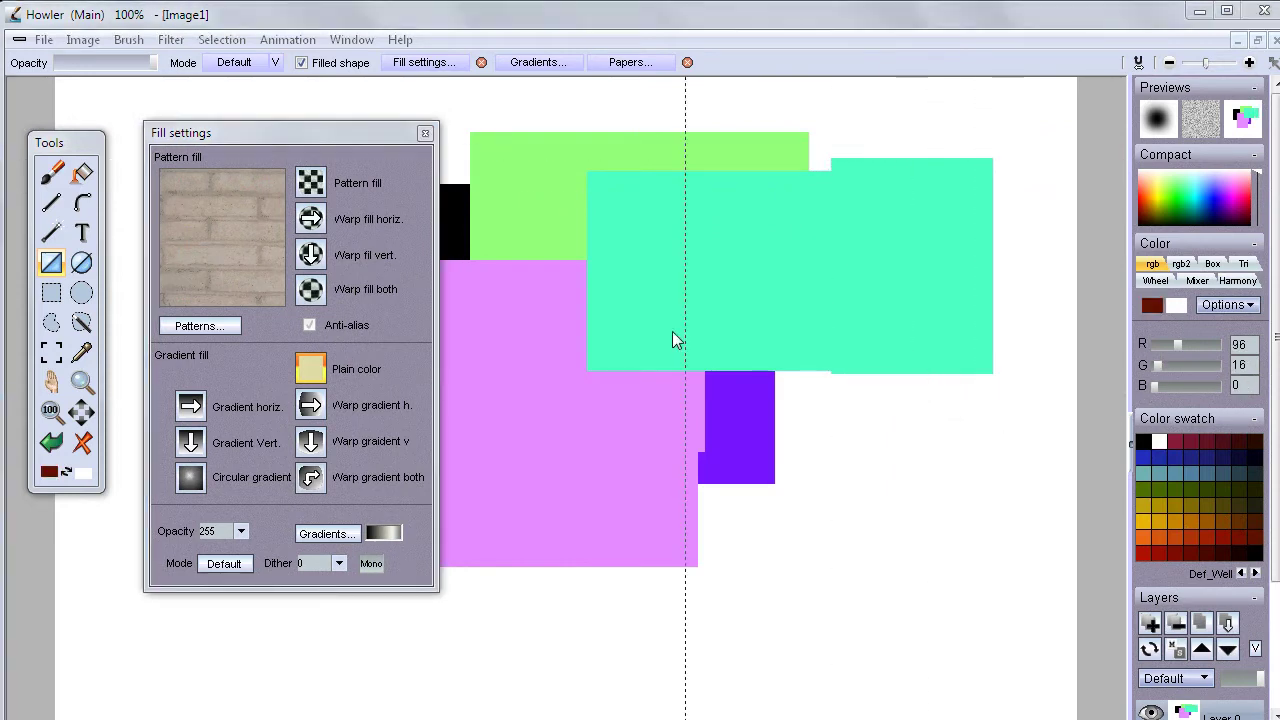
drag(661, 243, 903, 502)
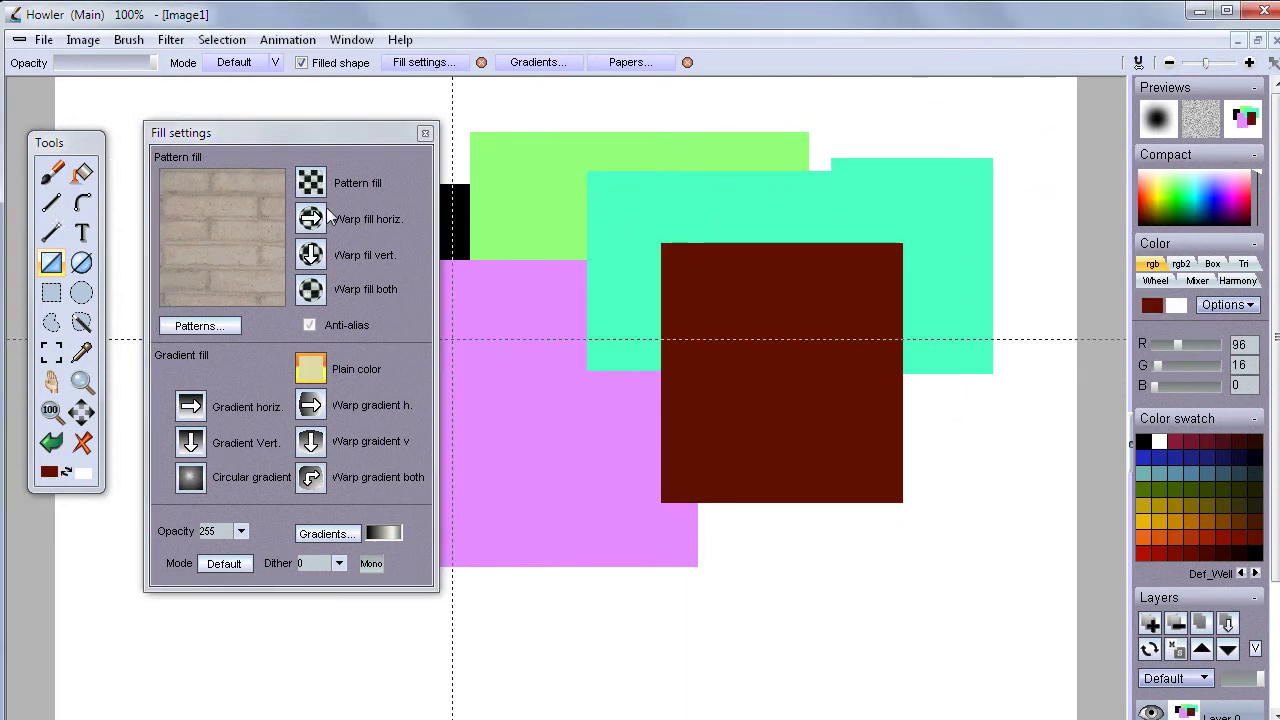
Switch to Pattern fill and draw two brick-textured rectangles, centre and upper right.
click(310, 181)
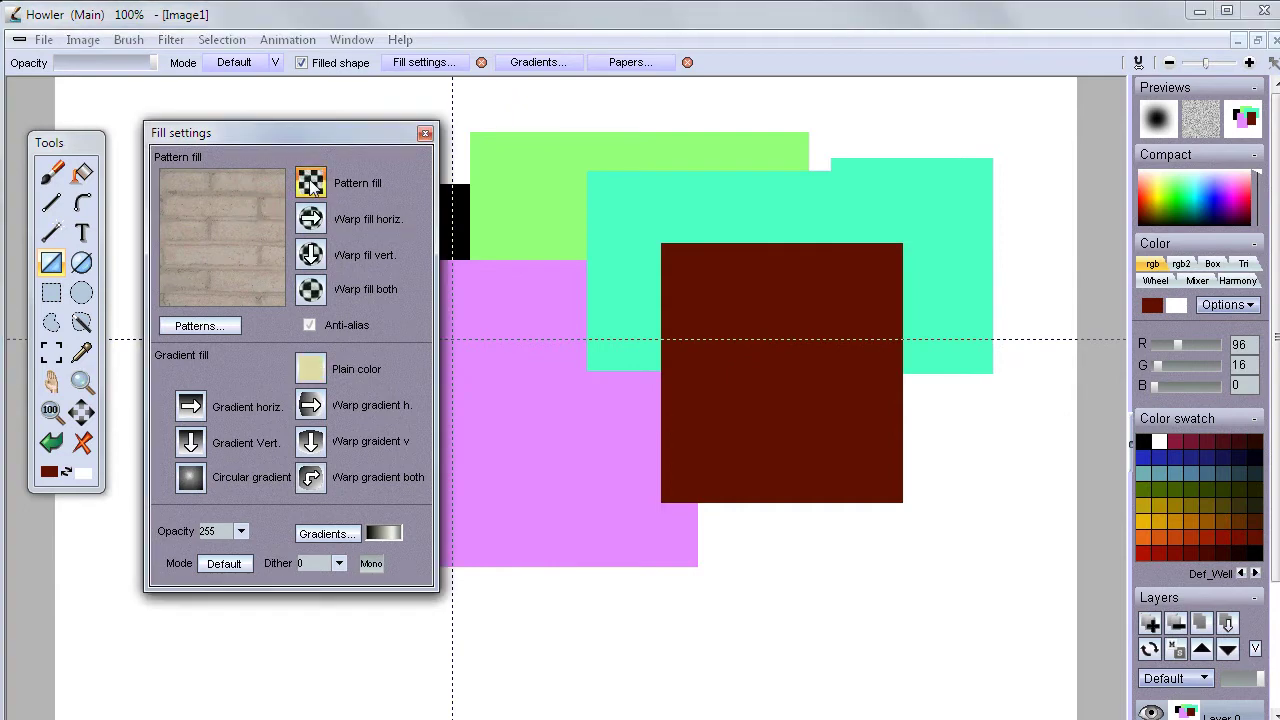
mouse_move(581, 239)
mouse_down()
mouse_move(816, 408)
mouse_move(825, 442)
mouse_up()
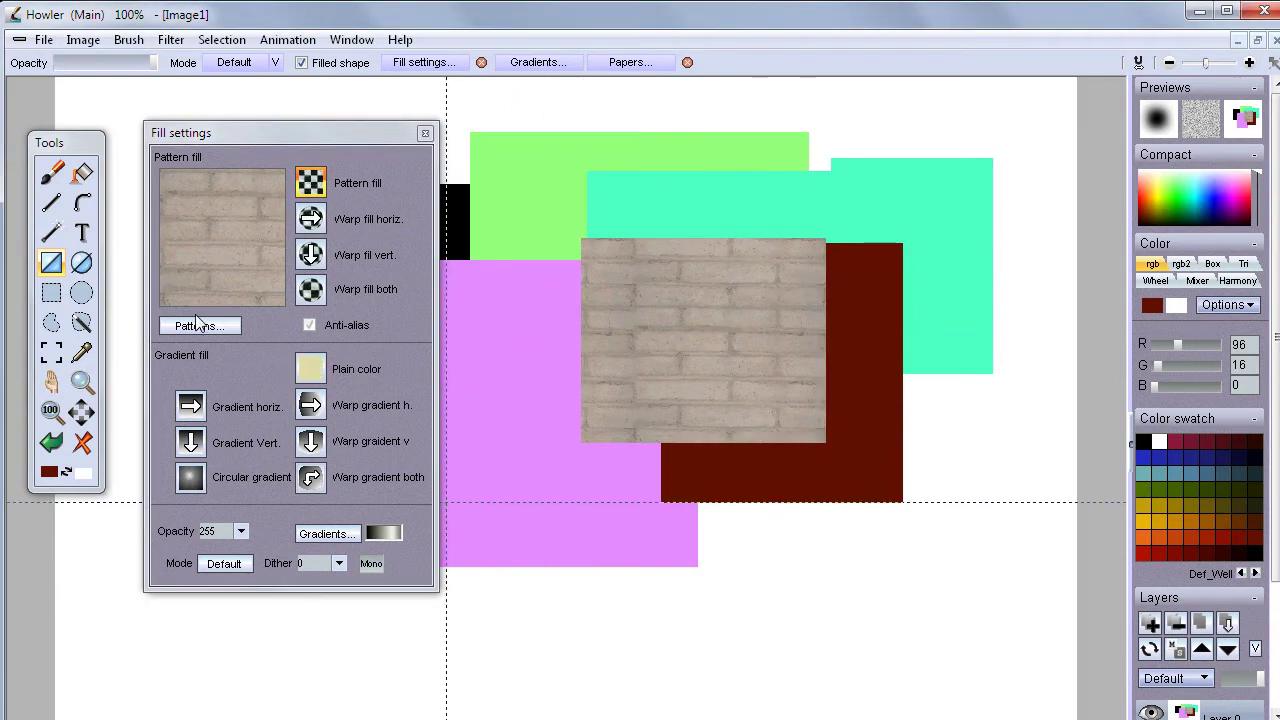
drag(683, 120, 1008, 230)
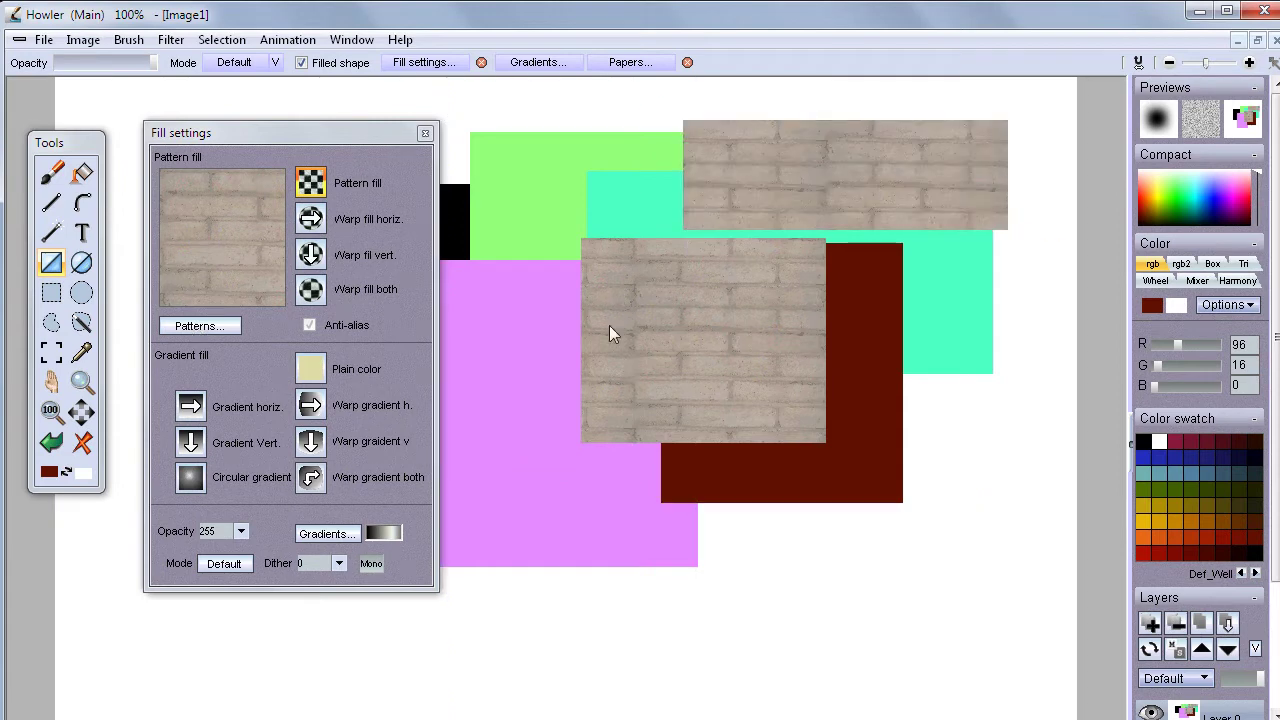
click(192, 330)
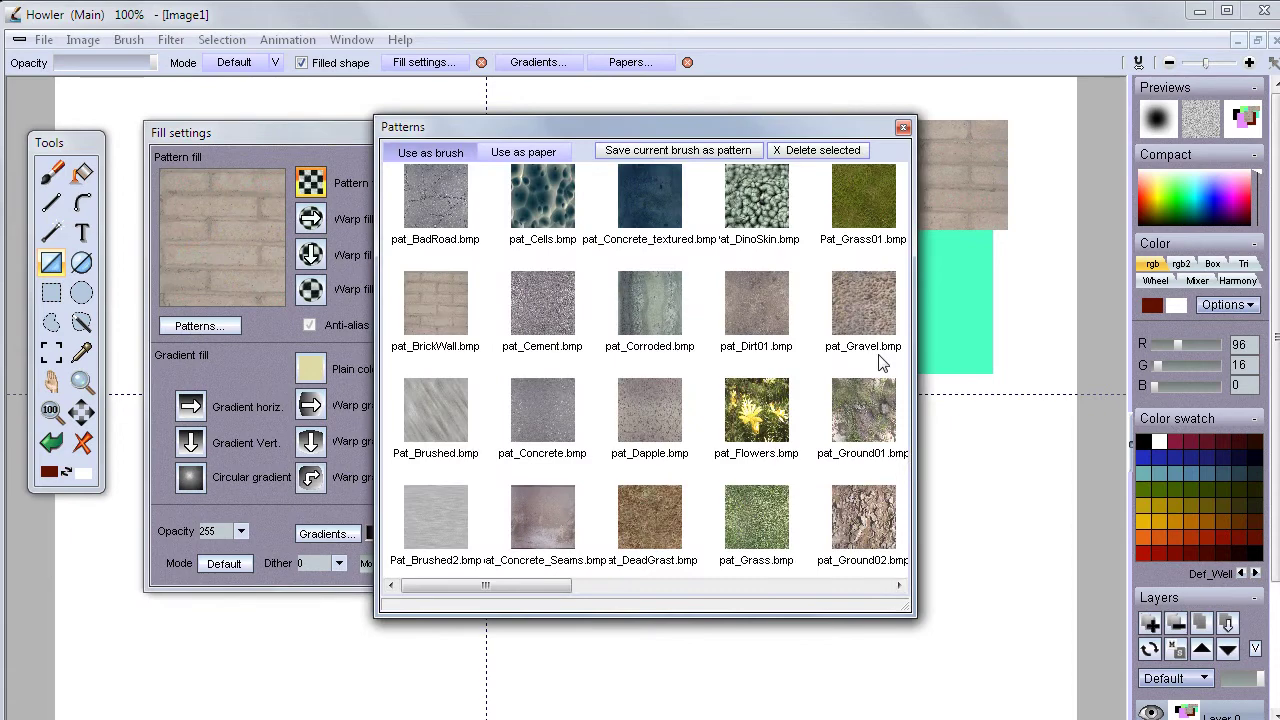
Select pat_Gravel and draw four gravel rectangles across the canvas, switching the colour to blue.
click(873, 300)
click(903, 127)
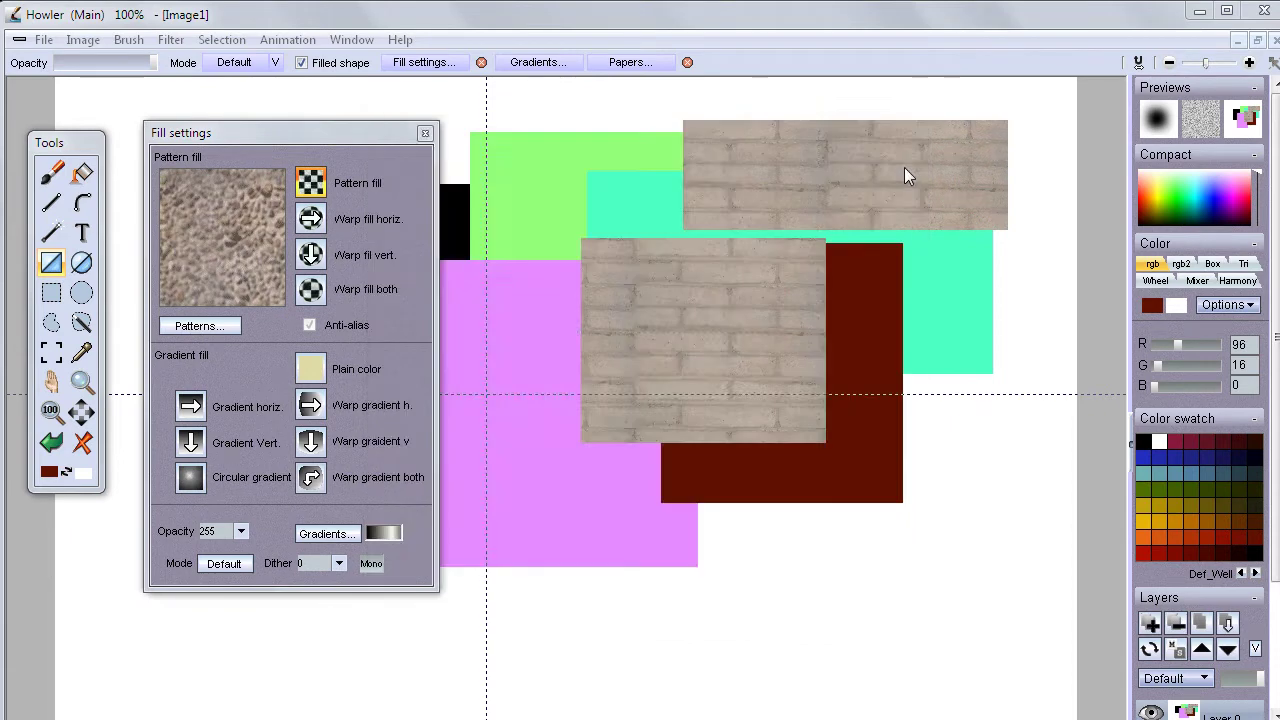
drag(530, 512, 964, 705)
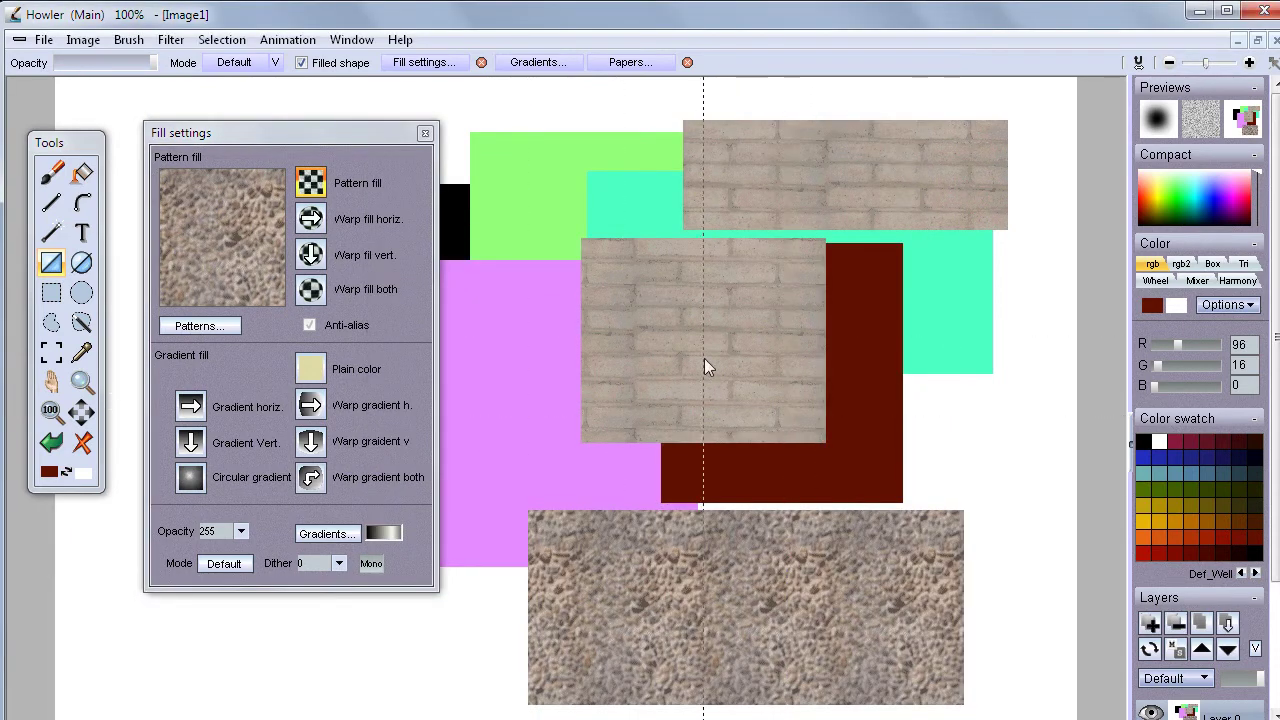
drag(704, 356, 995, 545)
click(1210, 191)
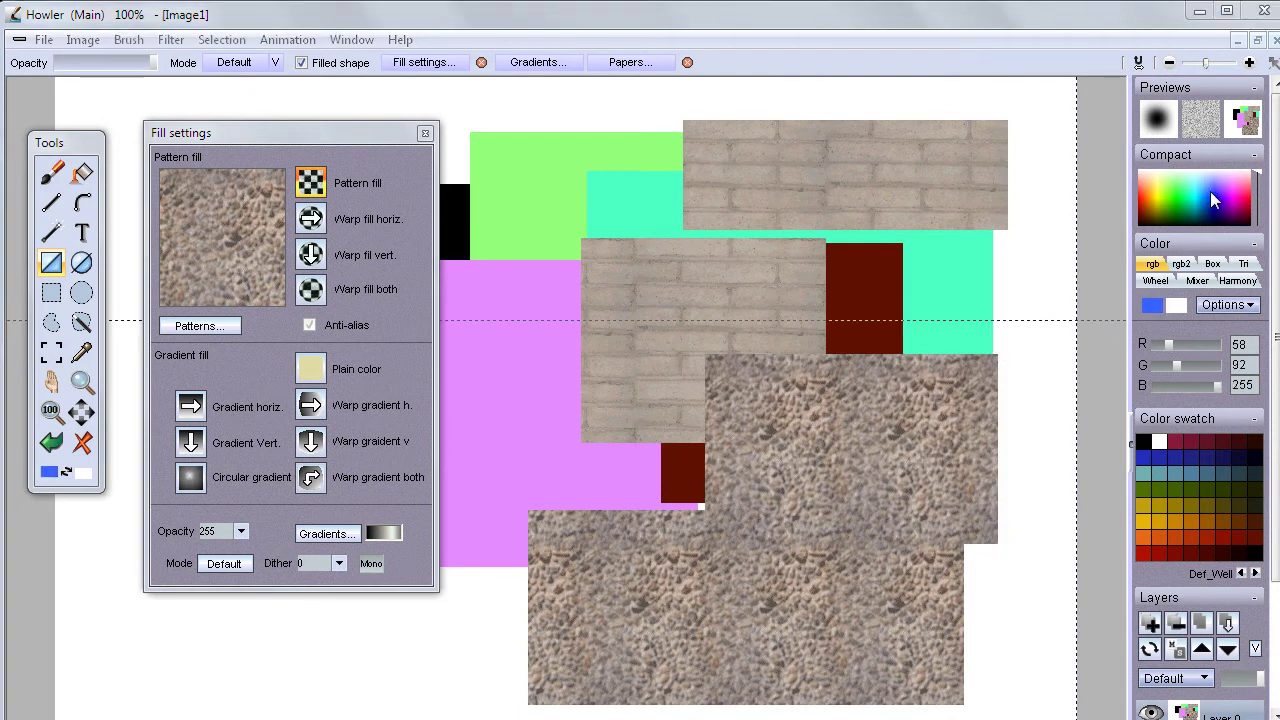
drag(572, 248, 829, 412)
click(1217, 198)
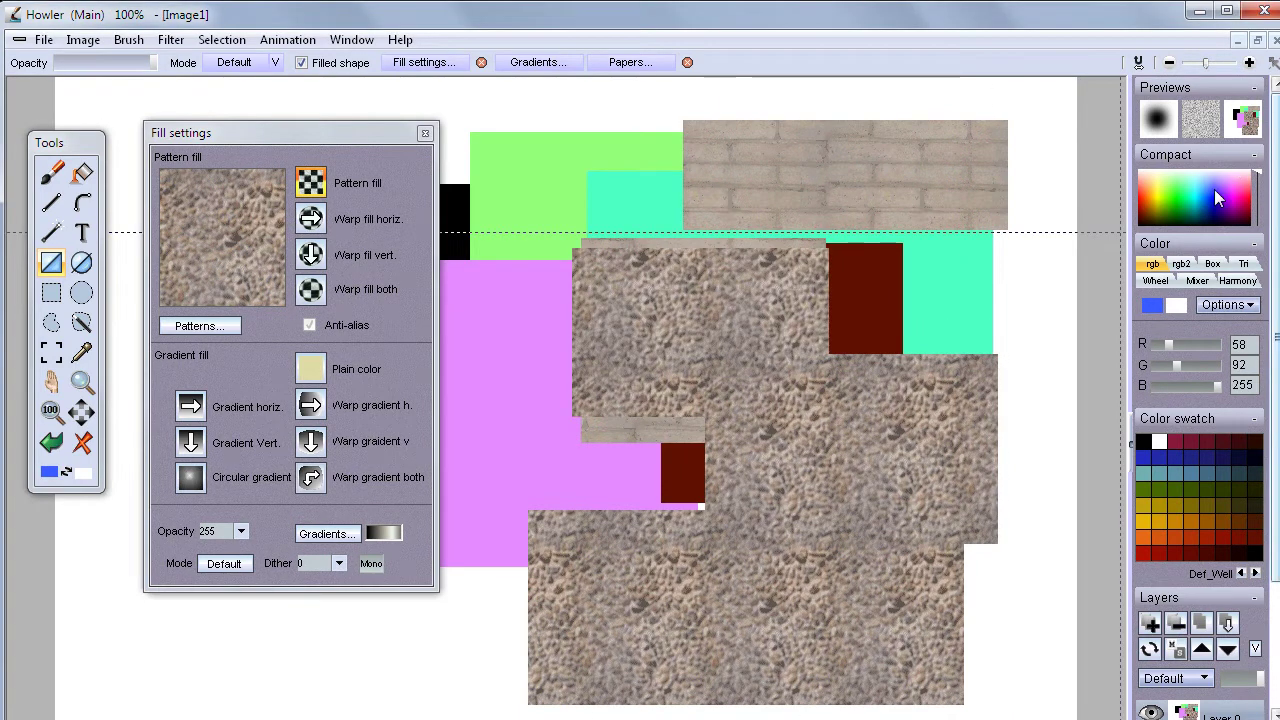
drag(490, 140, 722, 340)
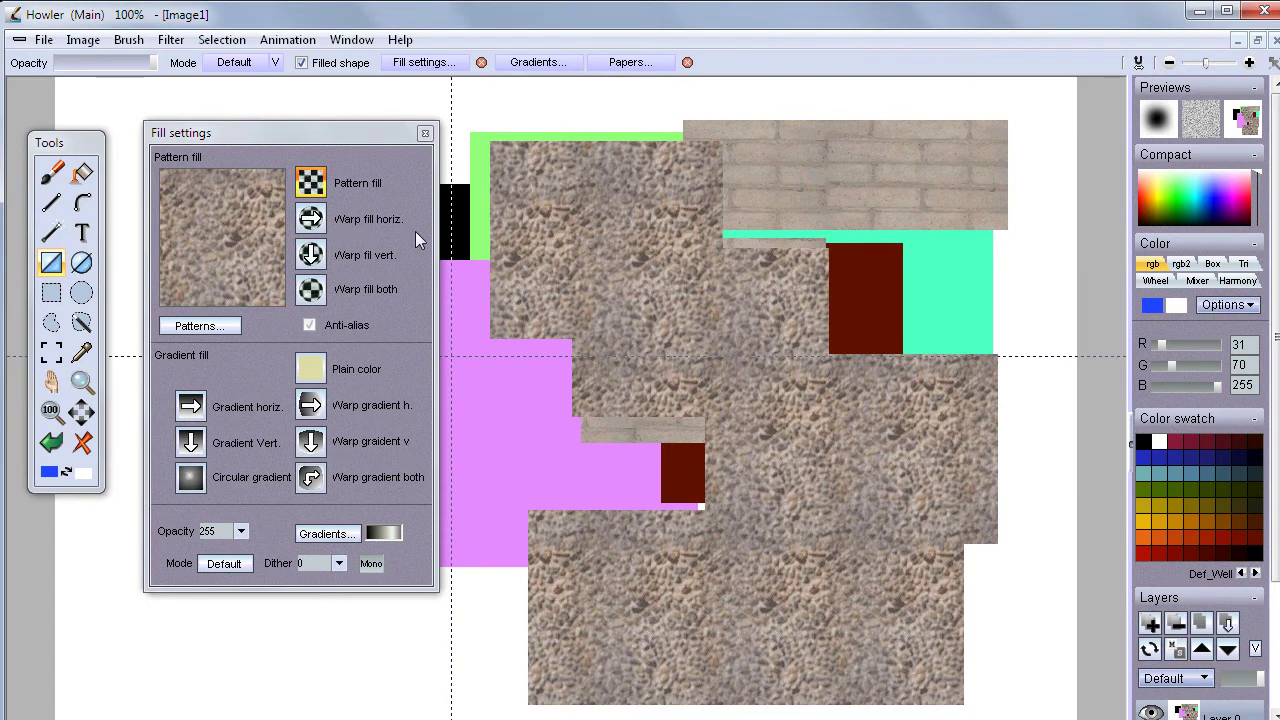
Use Warp fill horiz. to draw two stretched gravel rectangles at upper right and lower centre.
click(355, 227)
mouse_move(762, 170)
mouse_down()
mouse_move(924, 257)
mouse_move(1016, 374)
mouse_up()
drag(648, 348, 864, 663)
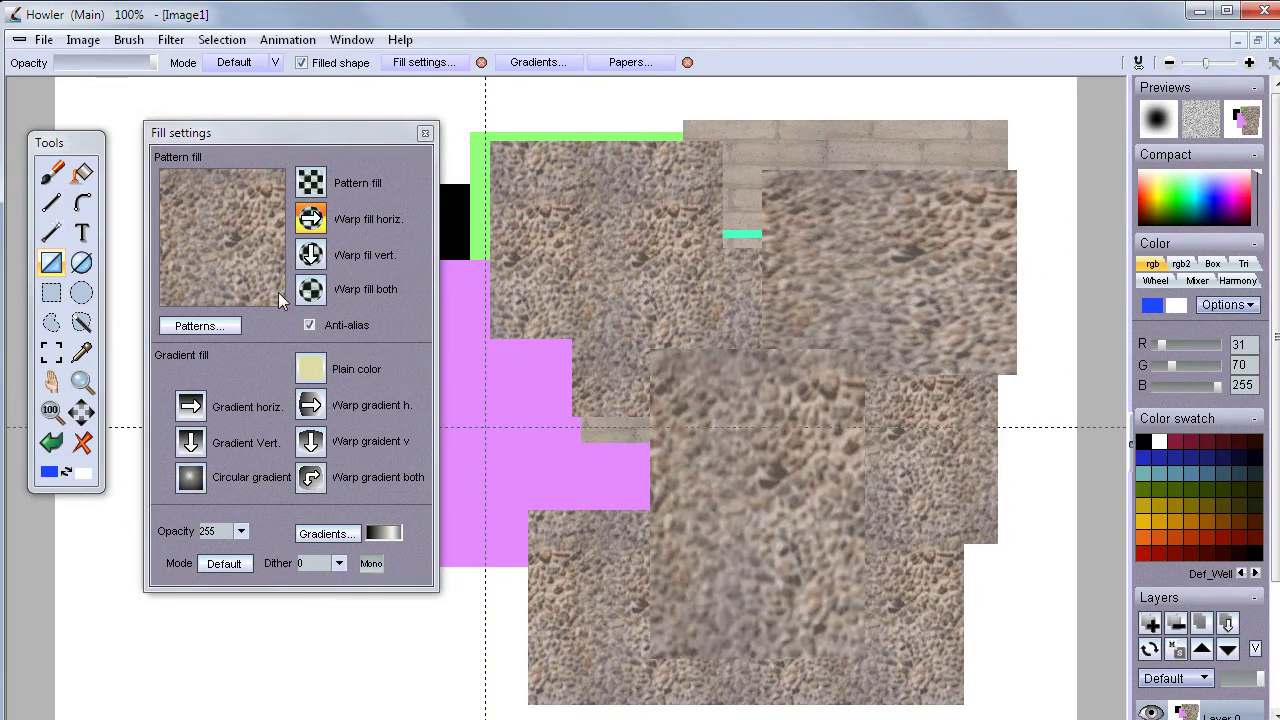
Draw a stone rectangle warped both ways near the top of the canvas.
click(318, 290)
drag(554, 108, 822, 318)
mouse_move(757, 292)
mouse_down()
mouse_move(693, 250)
mouse_move(758, 270)
mouse_up()
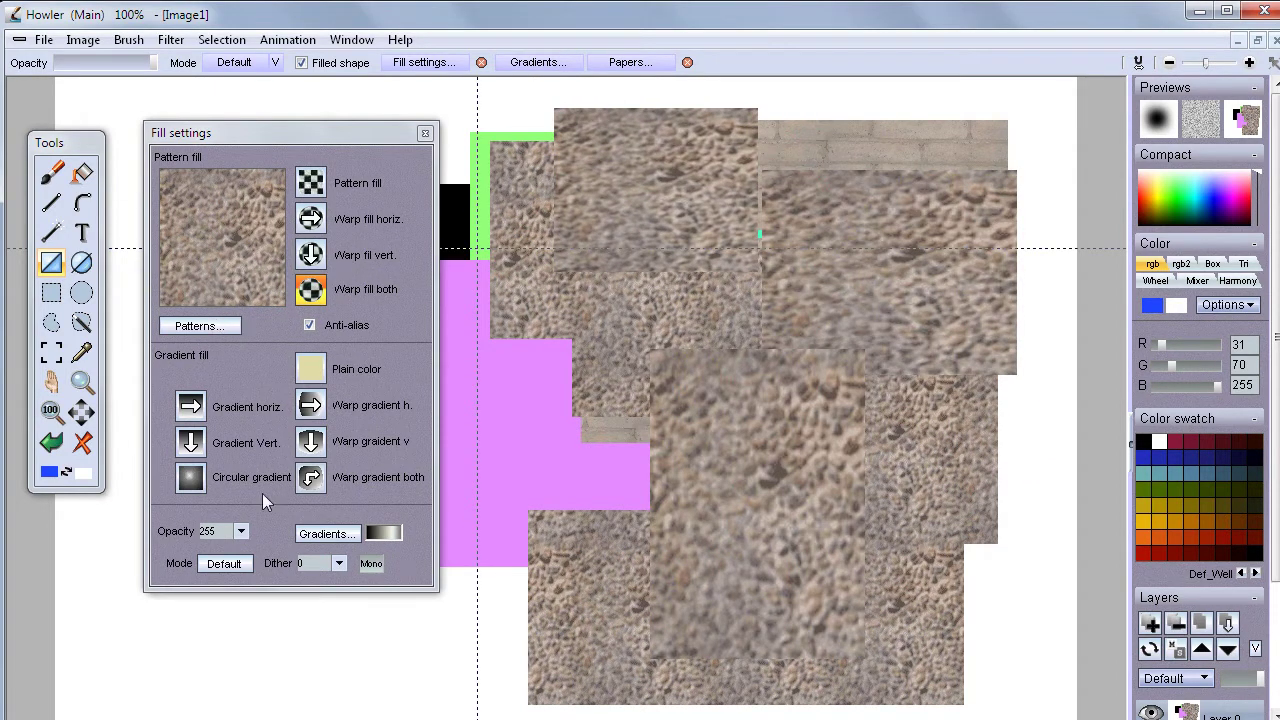
Draw a solid blue plain-colour rectangle over the gravel, then return to Pattern fill.
click(314, 371)
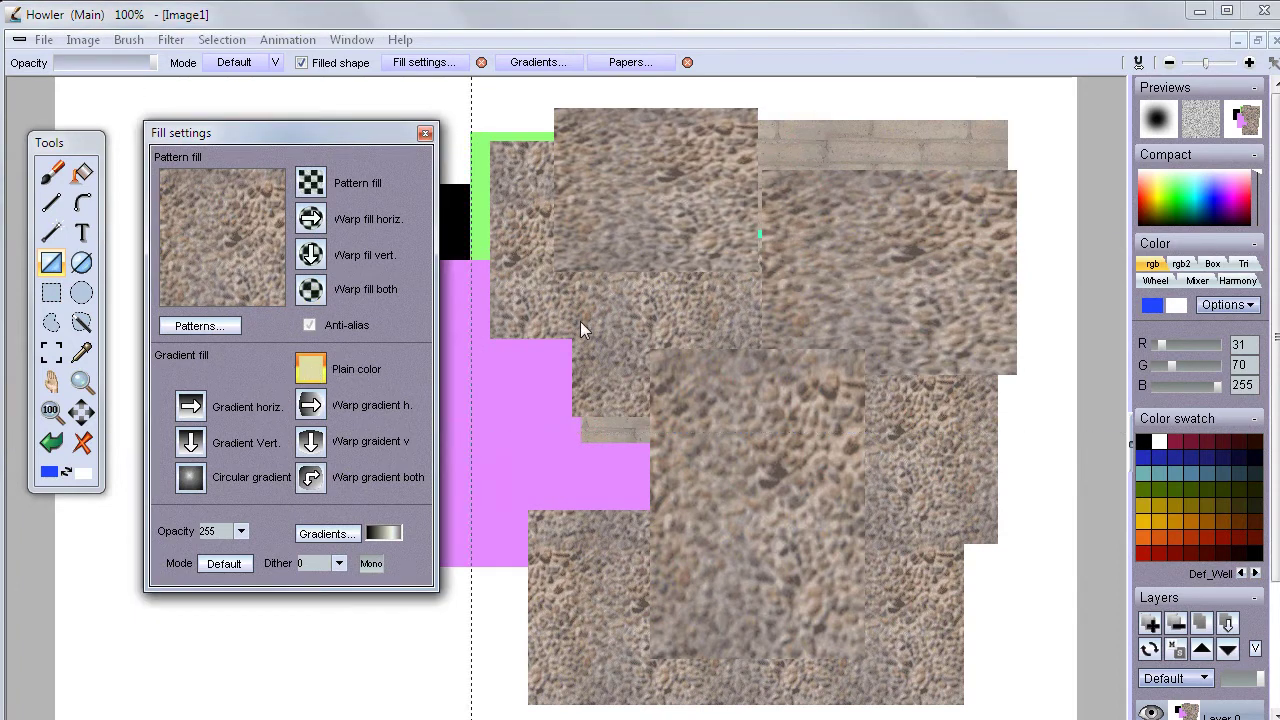
drag(610, 203, 834, 405)
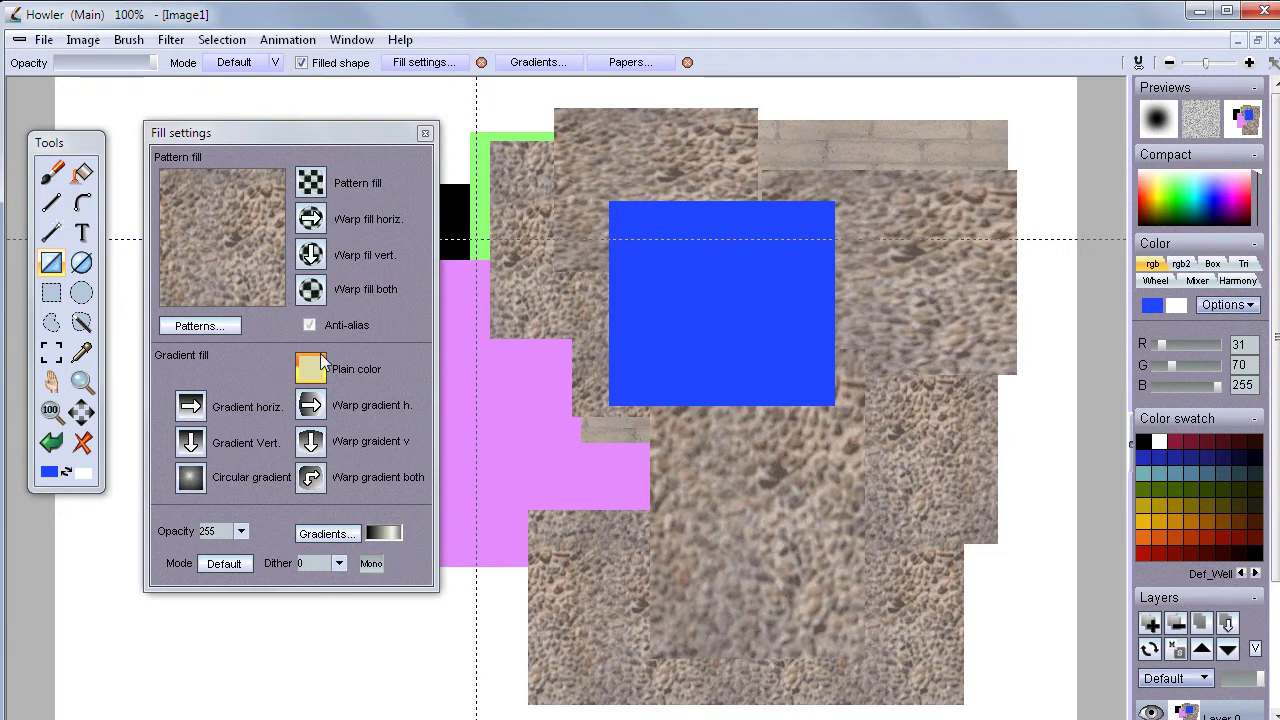
click(313, 190)
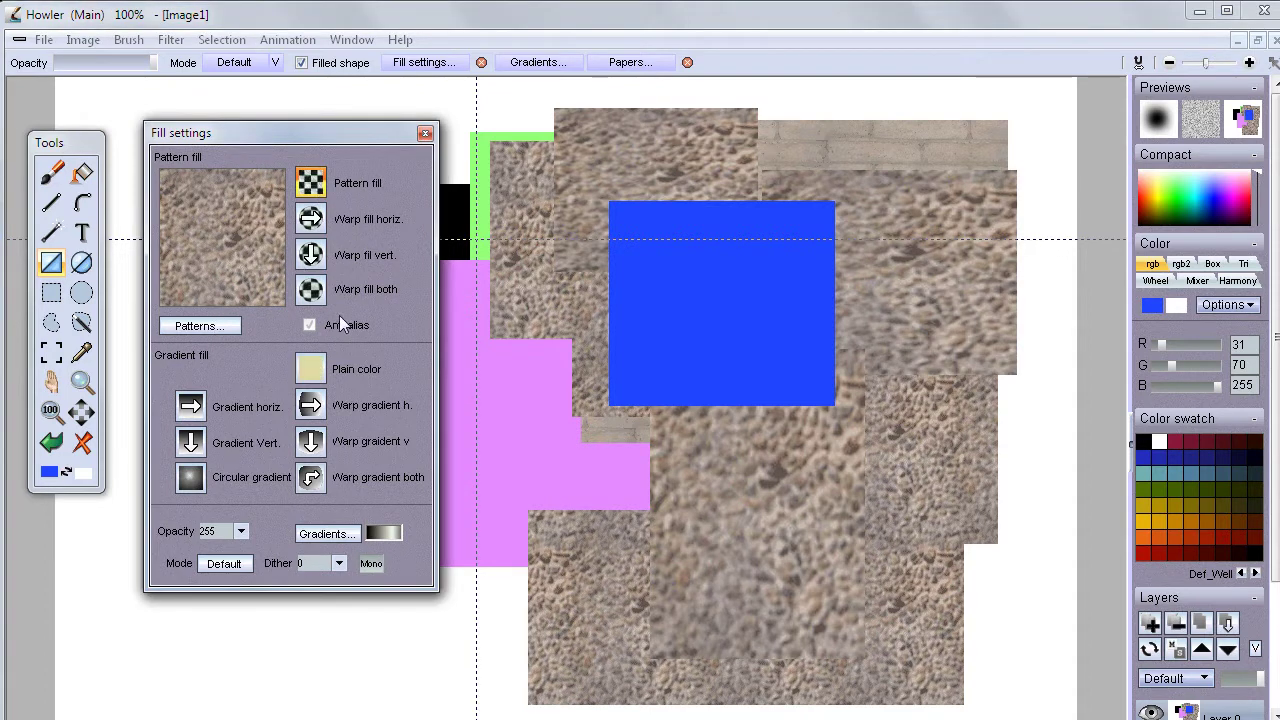
Switch to Gradient horiz. fill and draw a black-to-silver gradient rectangle over the centre.
click(308, 290)
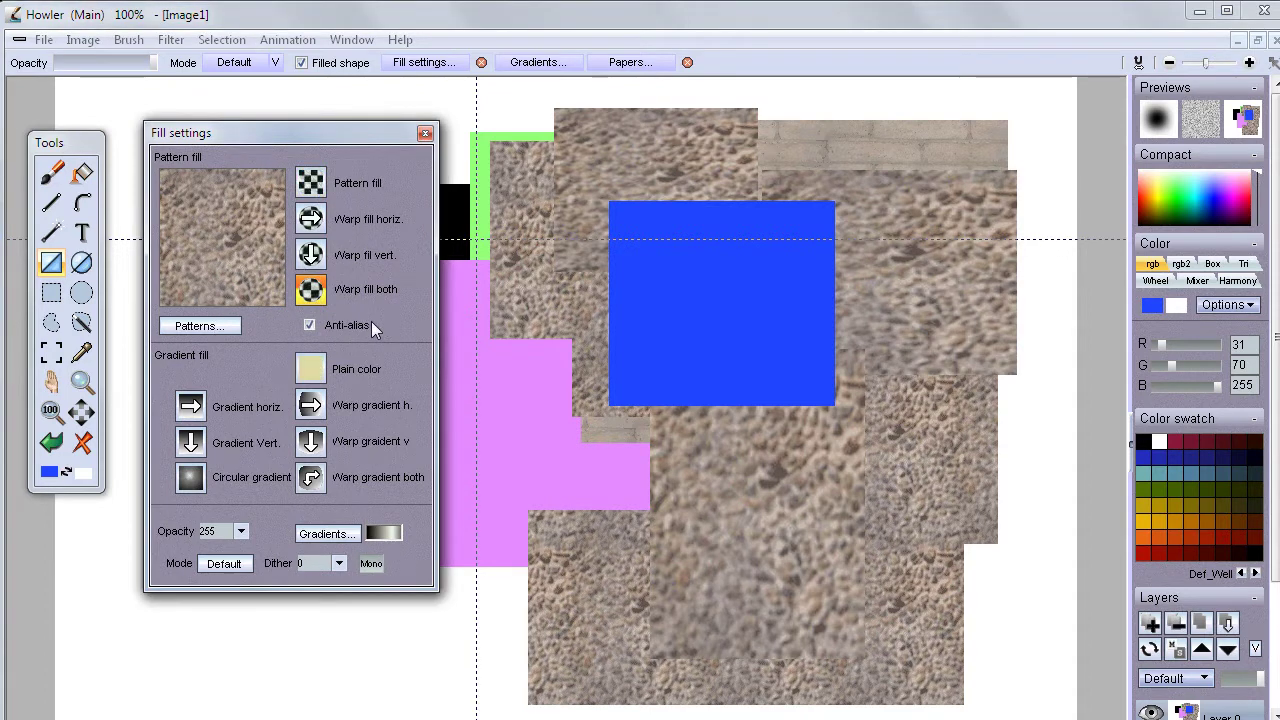
click(310, 374)
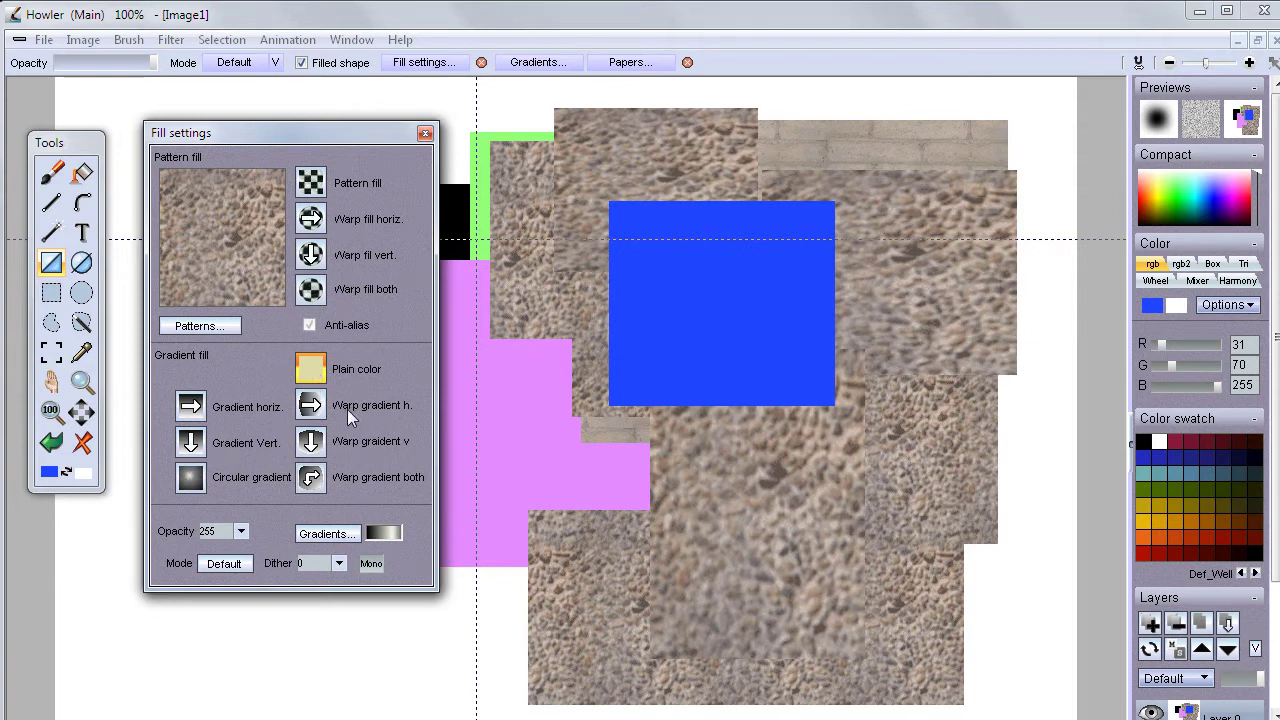
click(191, 406)
drag(529, 274, 959, 414)
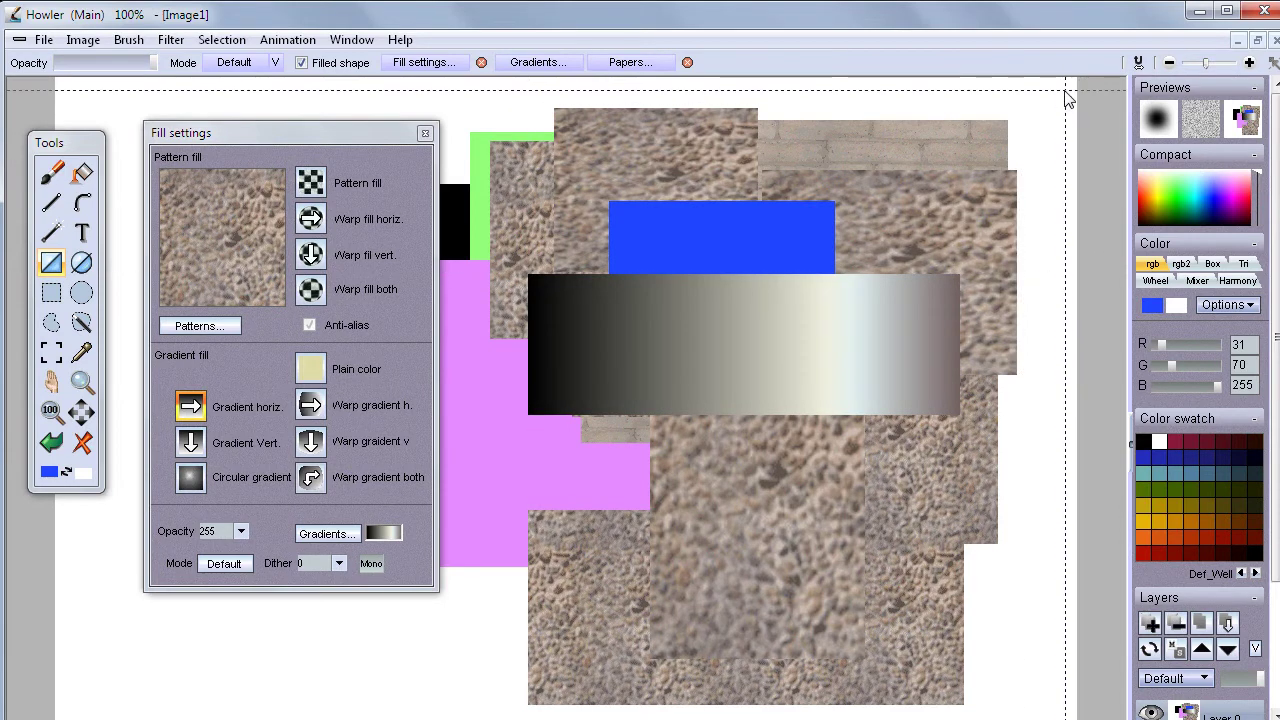
Cover the whole canvas with the gradient and add two gradient bars across it.
drag(1060, 90, 81, 714)
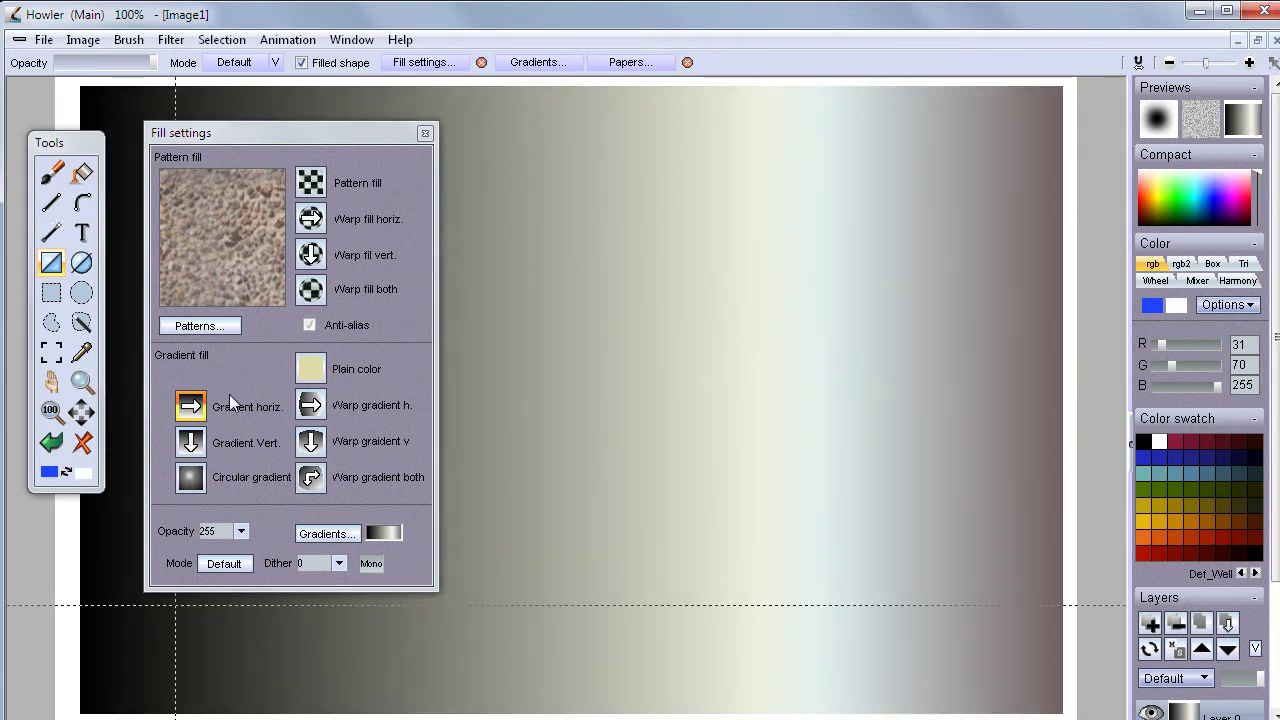
drag(502, 144, 994, 284)
drag(478, 362, 1006, 462)
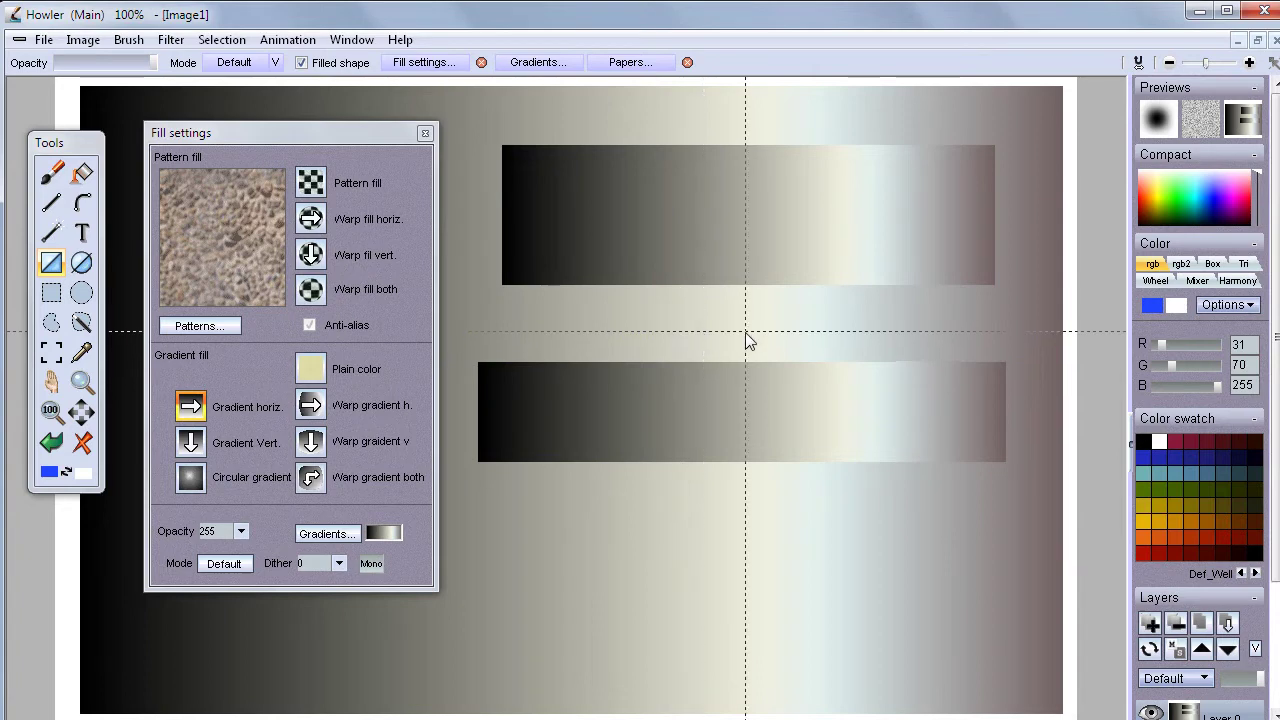
click(538, 62)
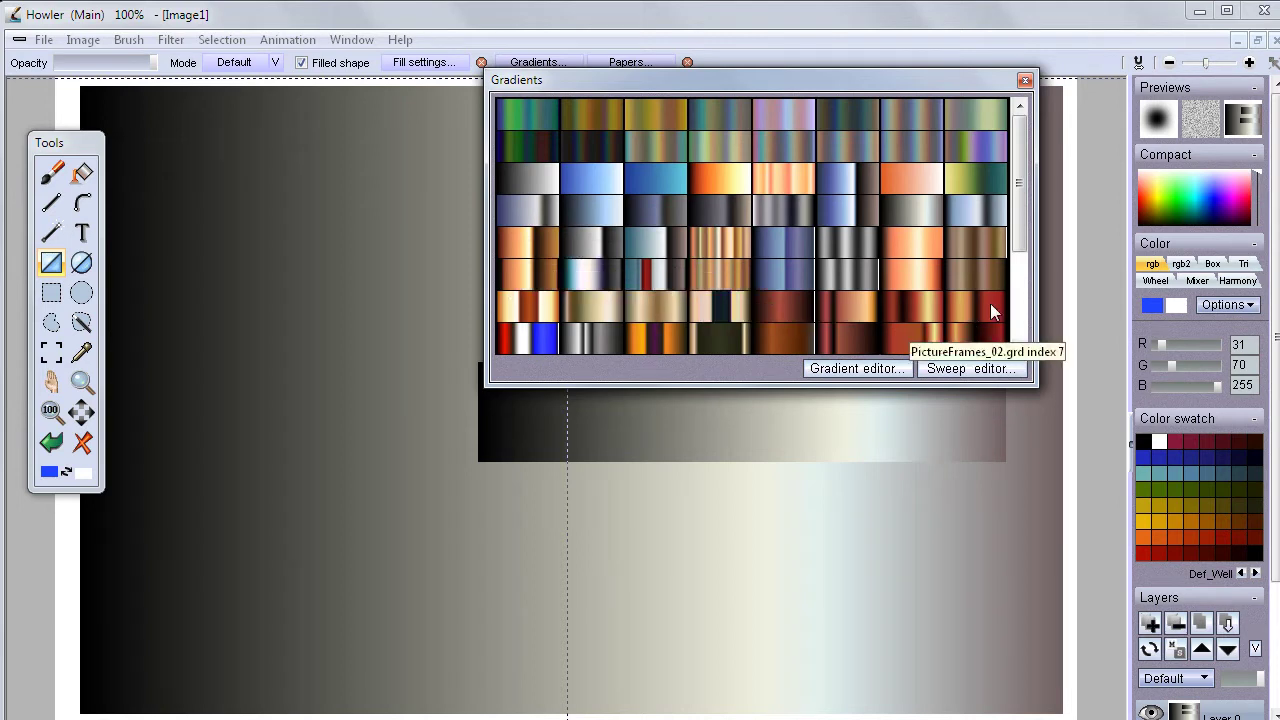
Switch to the Reds fire gradient, fill the whole canvas, and add a bar near the top.
click(1019, 285)
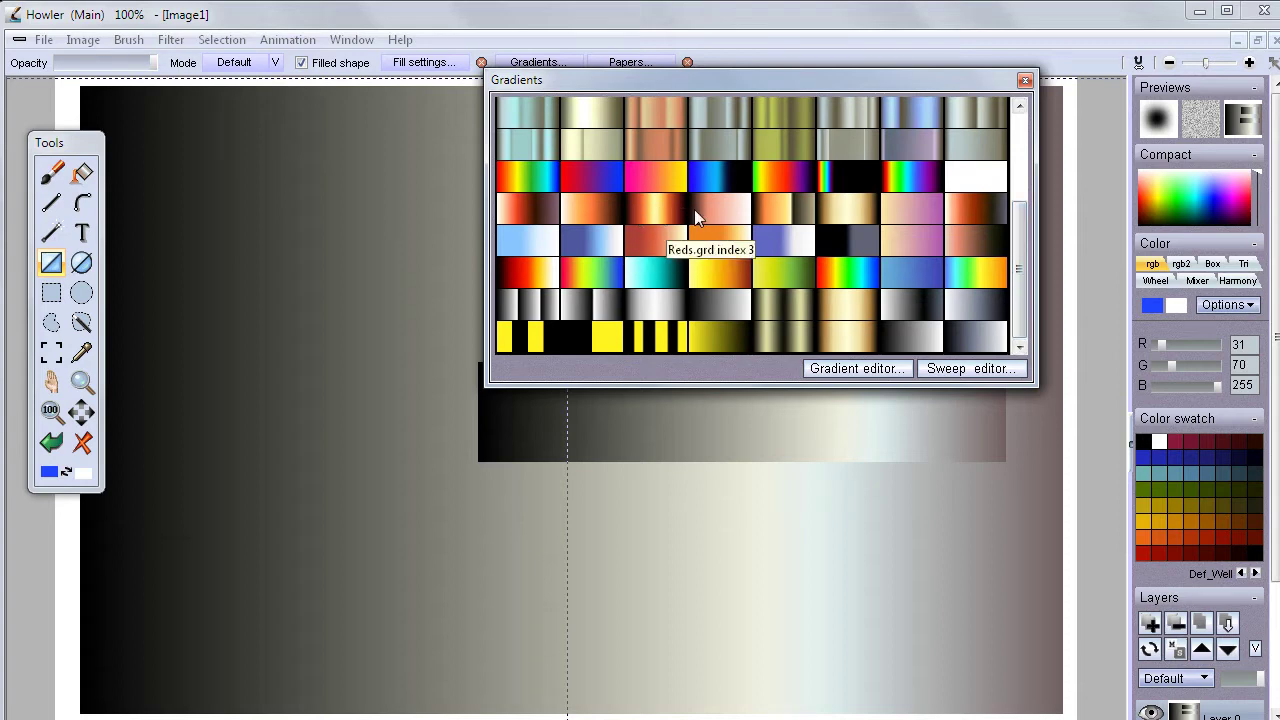
click(658, 205)
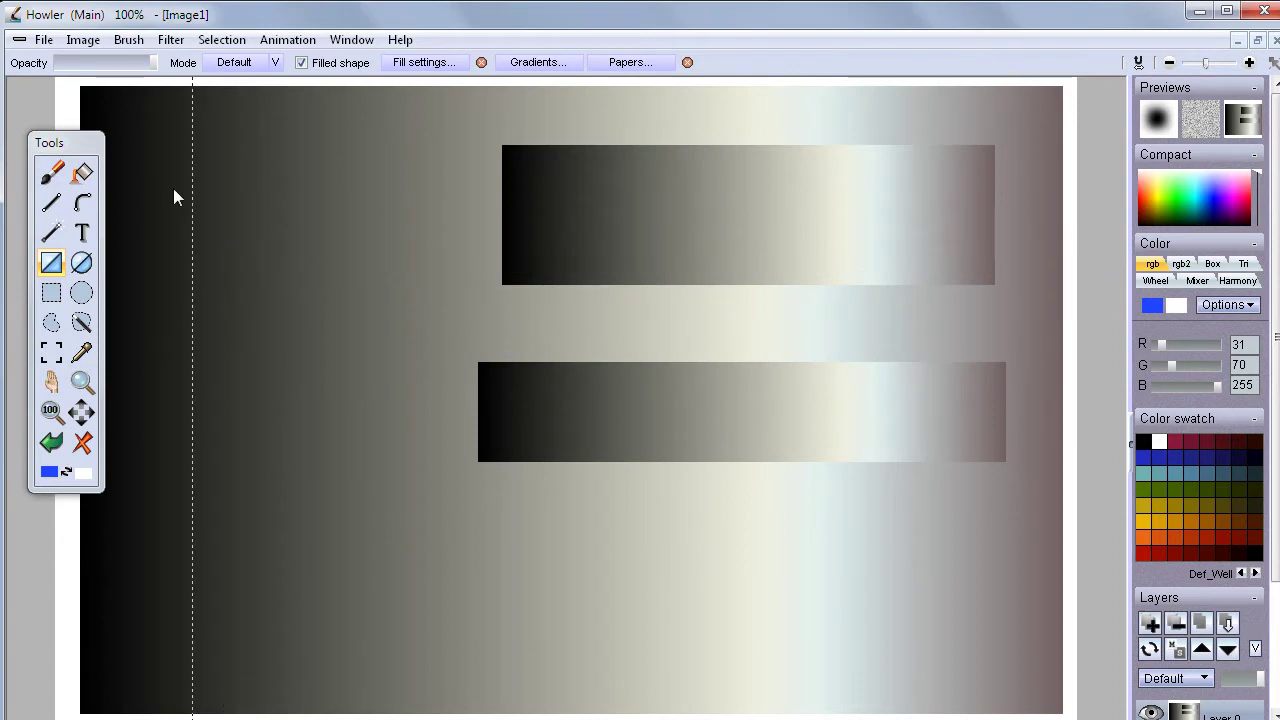
drag(82, 90, 1076, 716)
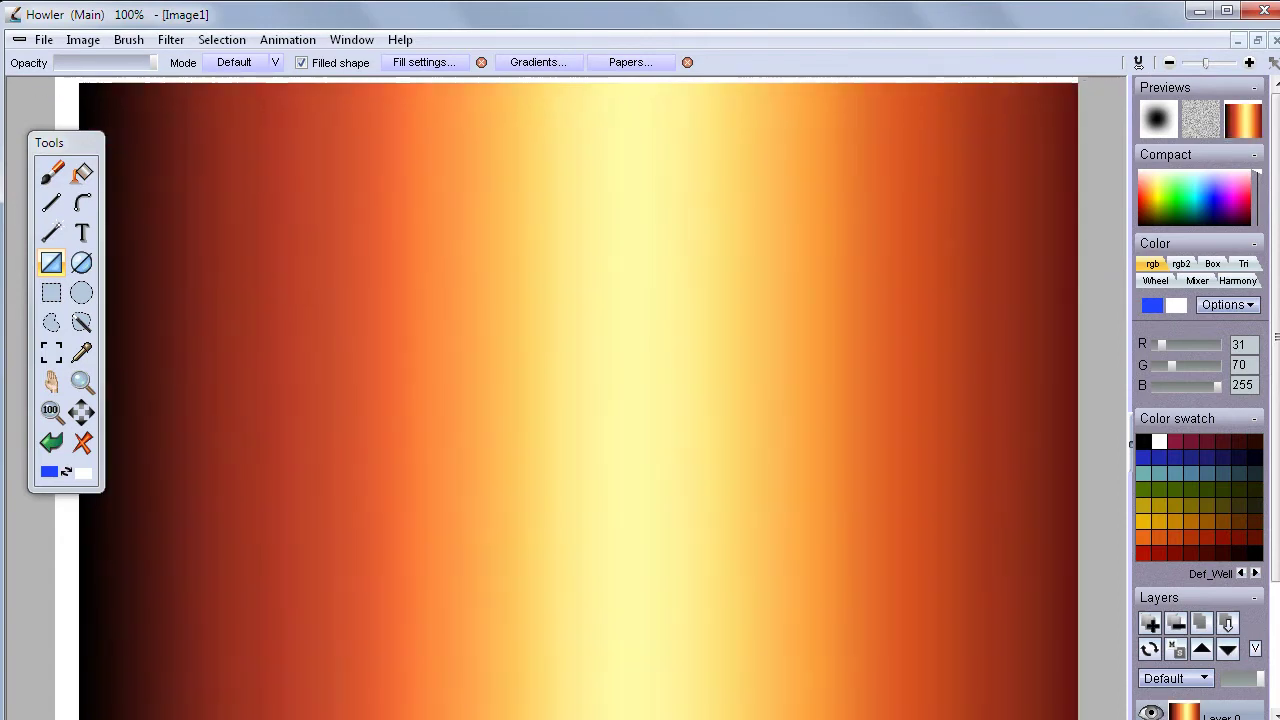
drag(228, 193, 944, 331)
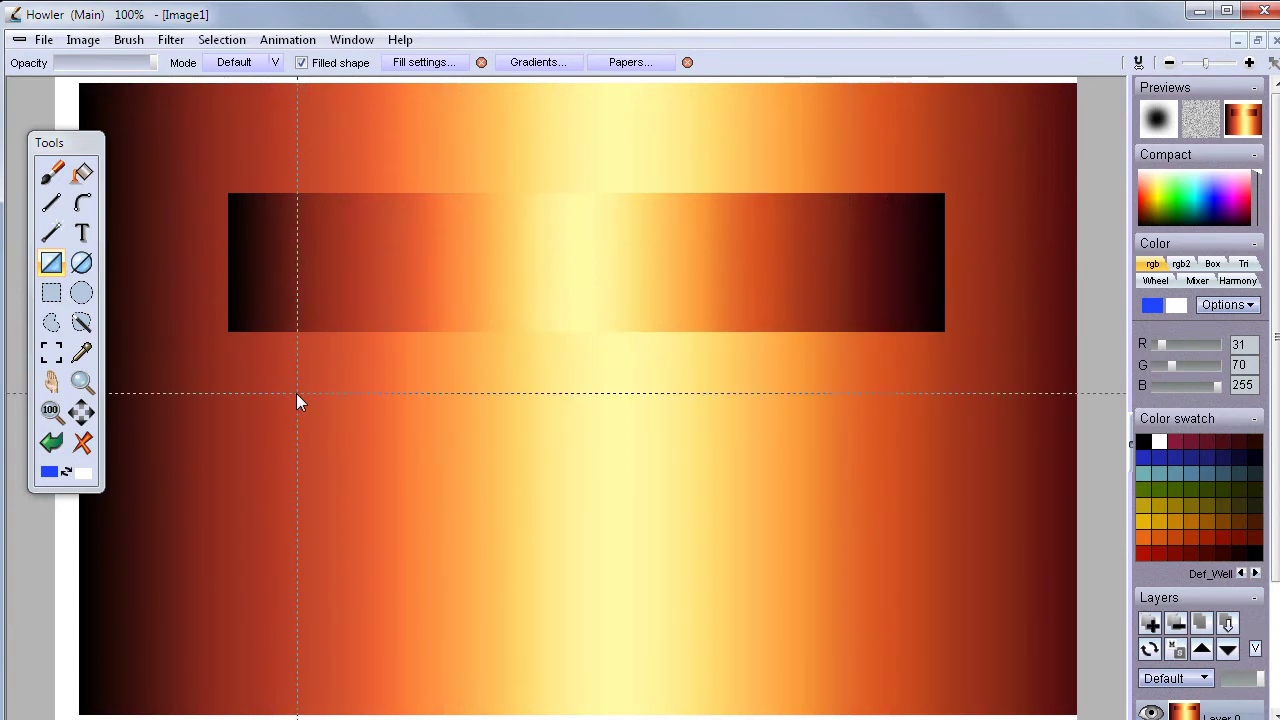
Open the Fill settings panel, move it left, and choose the Gradient Vert. fill.
click(428, 63)
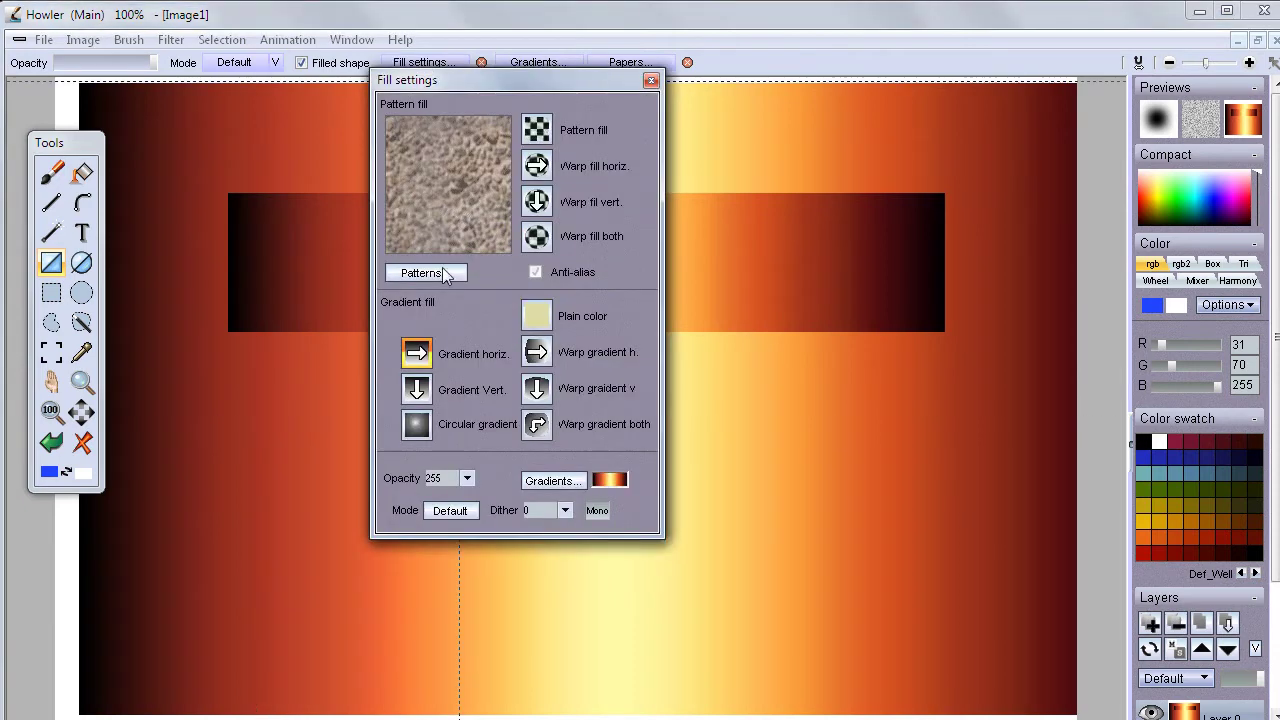
drag(502, 82, 246, 148)
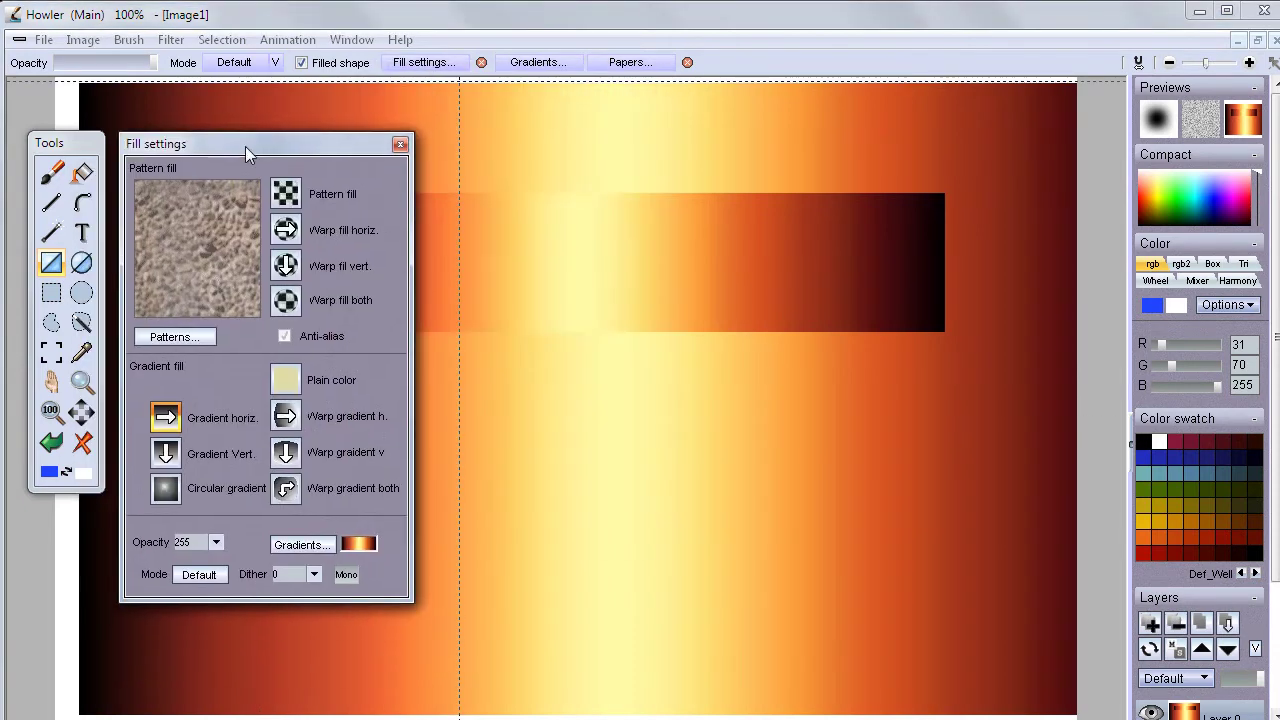
click(173, 462)
Draw four vertical fire-gradient rectangles across the canvas, including a tall one on the right.
drag(513, 350, 1011, 514)
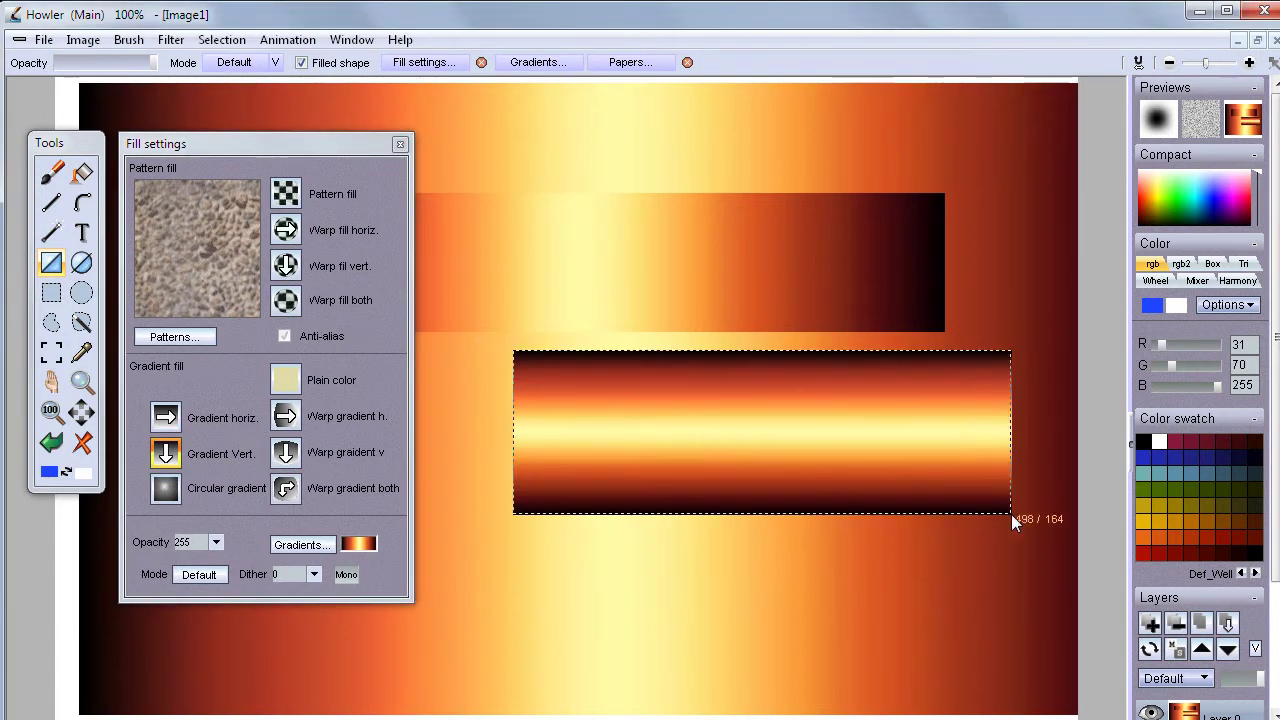
drag(719, 131, 979, 672)
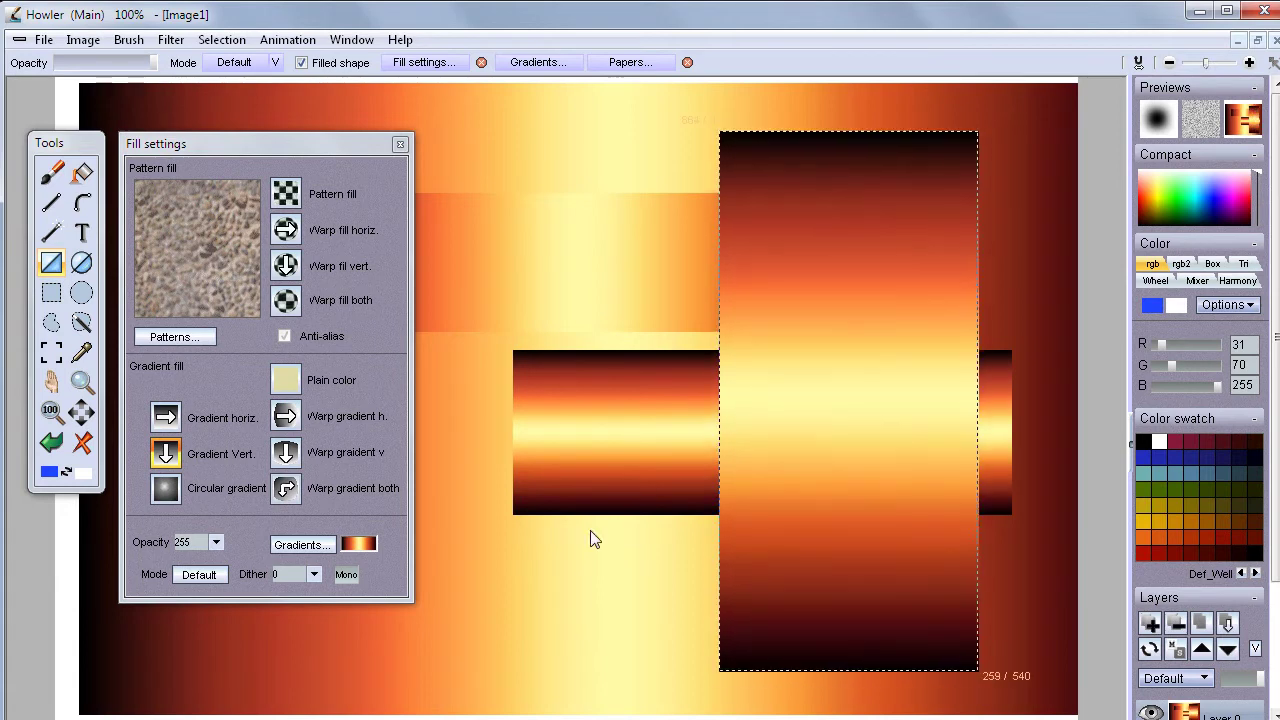
drag(461, 462, 962, 582)
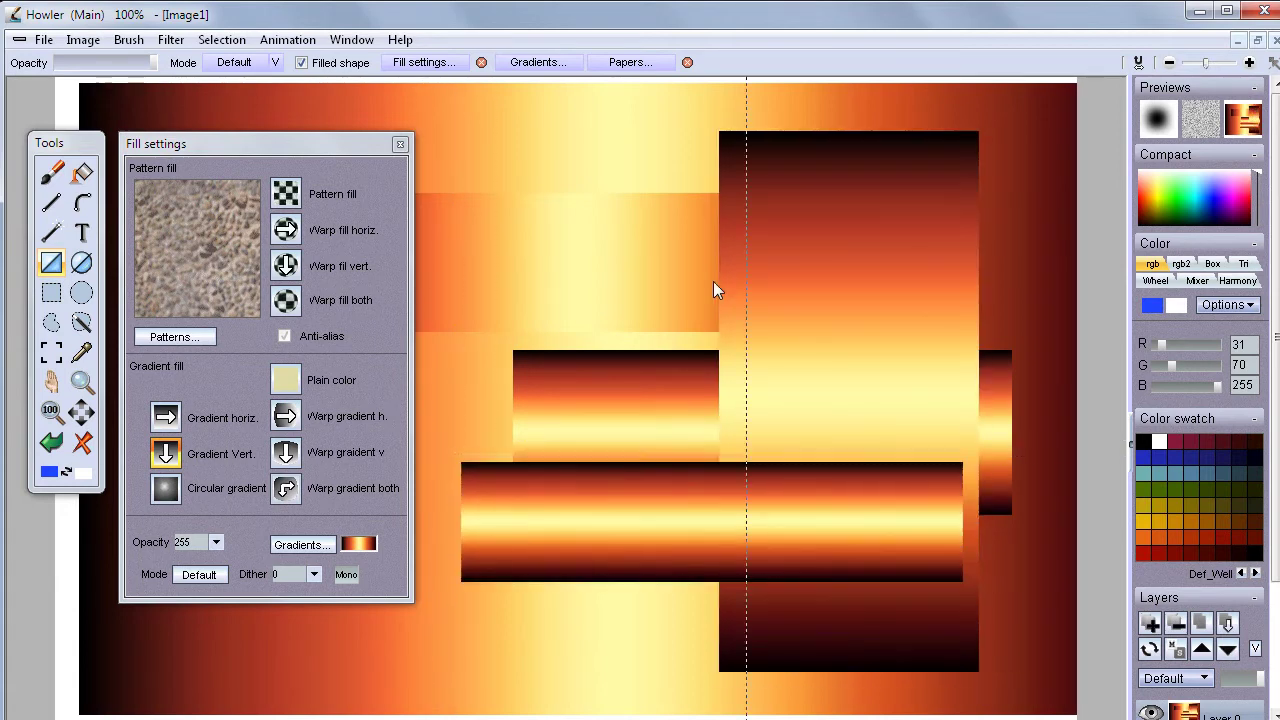
drag(540, 218, 992, 294)
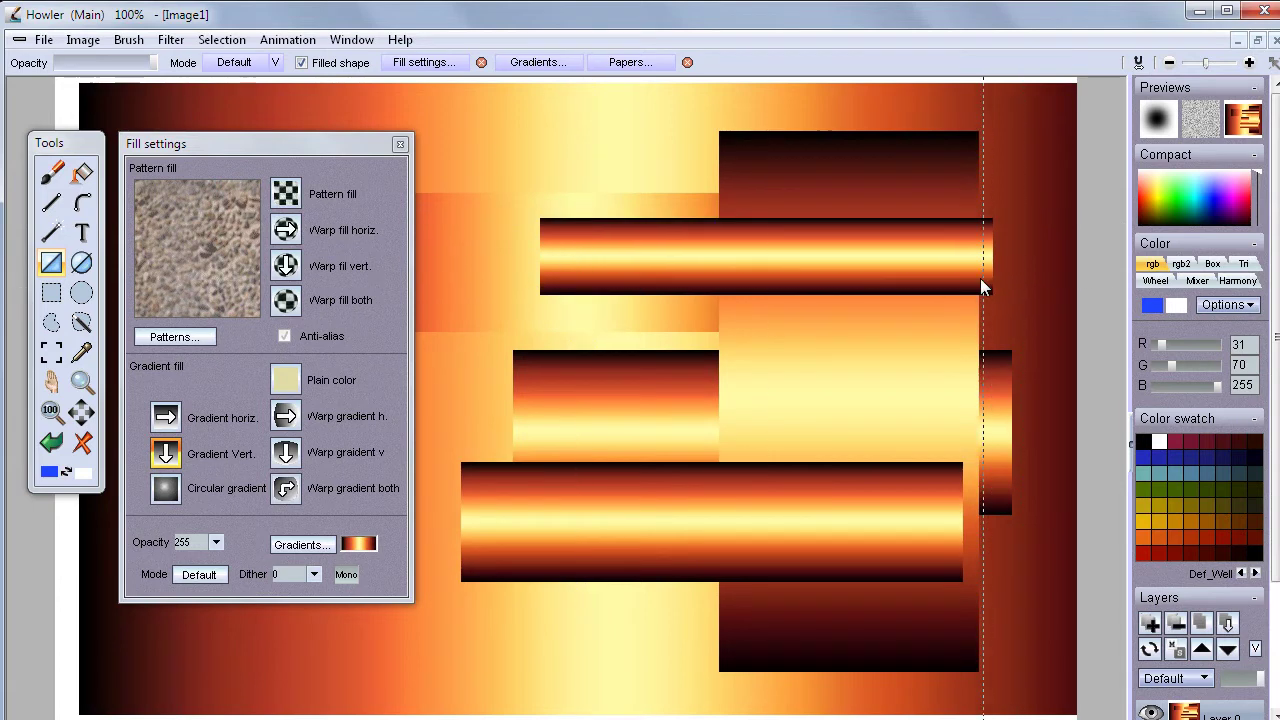
click(163, 495)
Draw two circular-gradient rectangles, one across the middle and one near the top.
drag(526, 326, 975, 486)
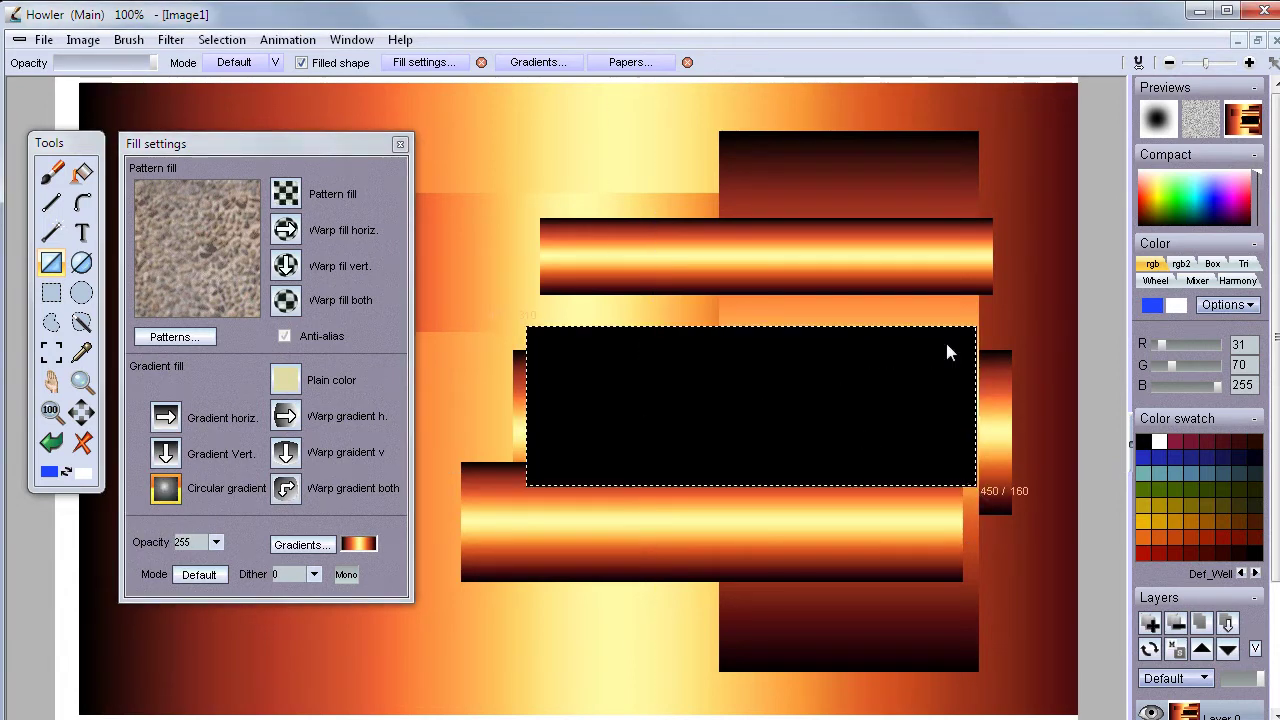
drag(772, 404, 868, 366)
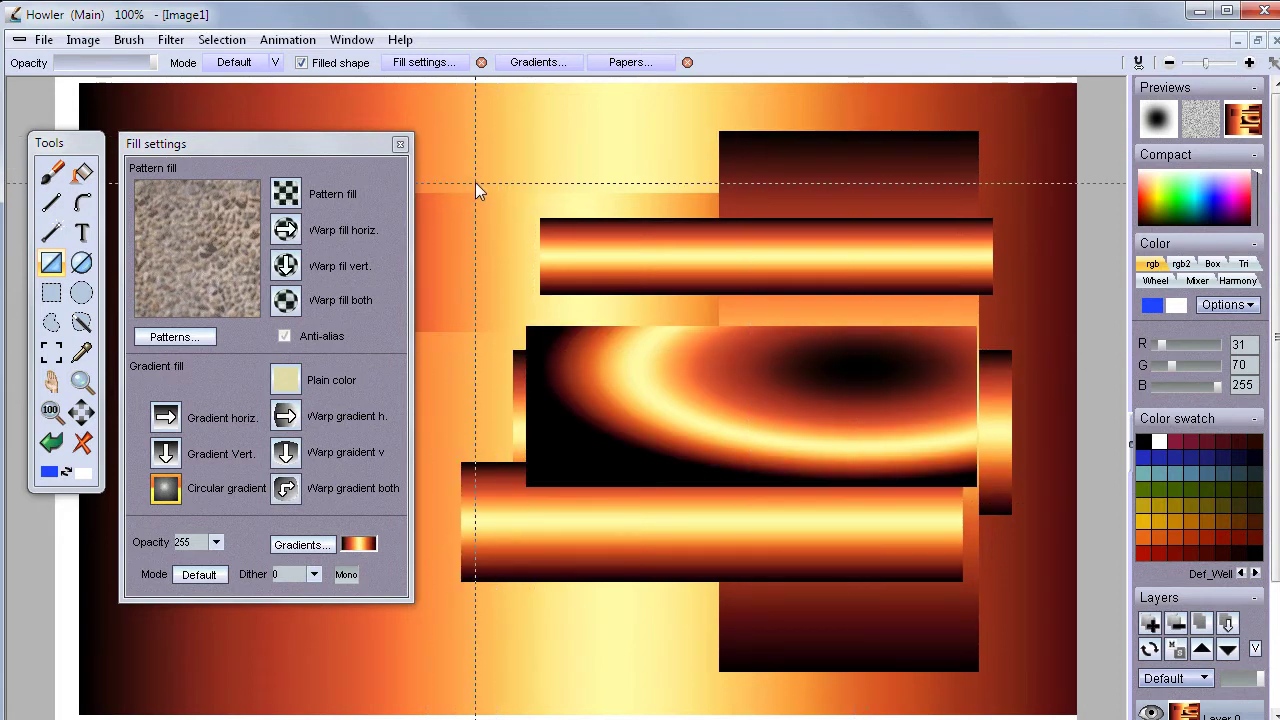
drag(444, 138, 978, 300)
mouse_move(888, 383)
mouse_down()
mouse_move(984, 435)
mouse_move(900, 343)
mouse_move(989, 324)
mouse_move(990, 467)
mouse_move(822, 479)
mouse_move(998, 315)
mouse_up()
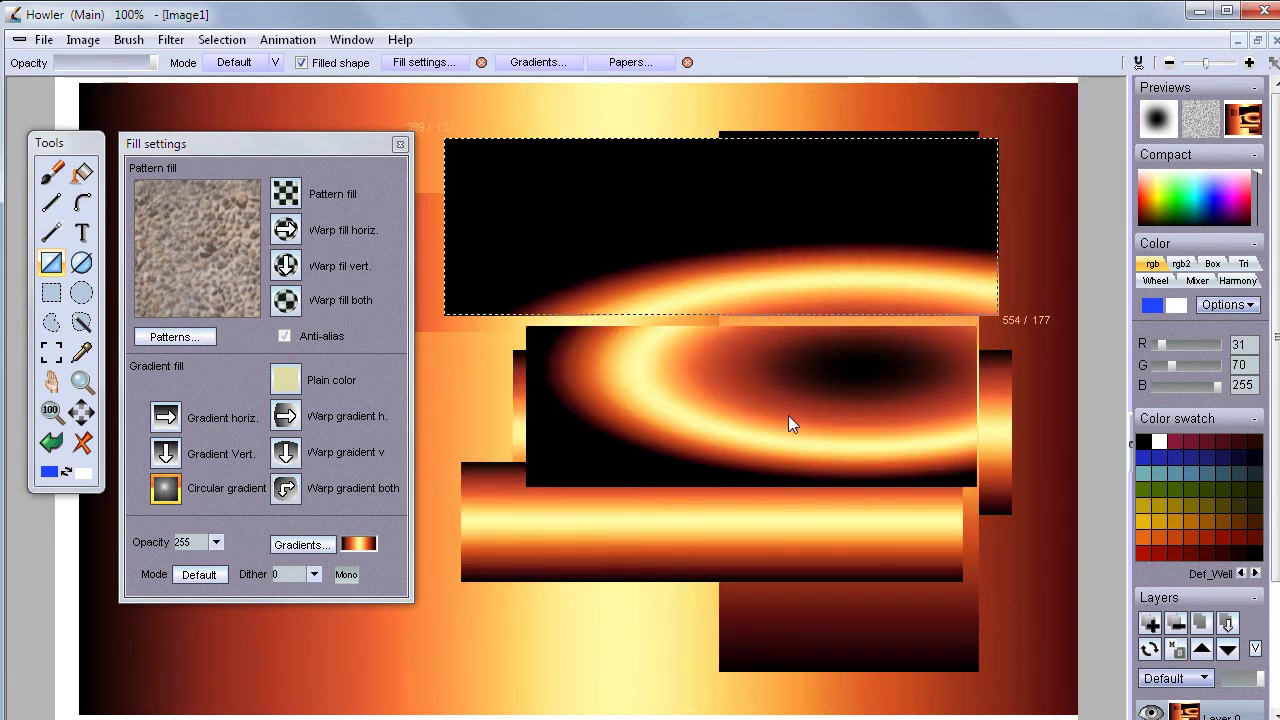
click(722, 224)
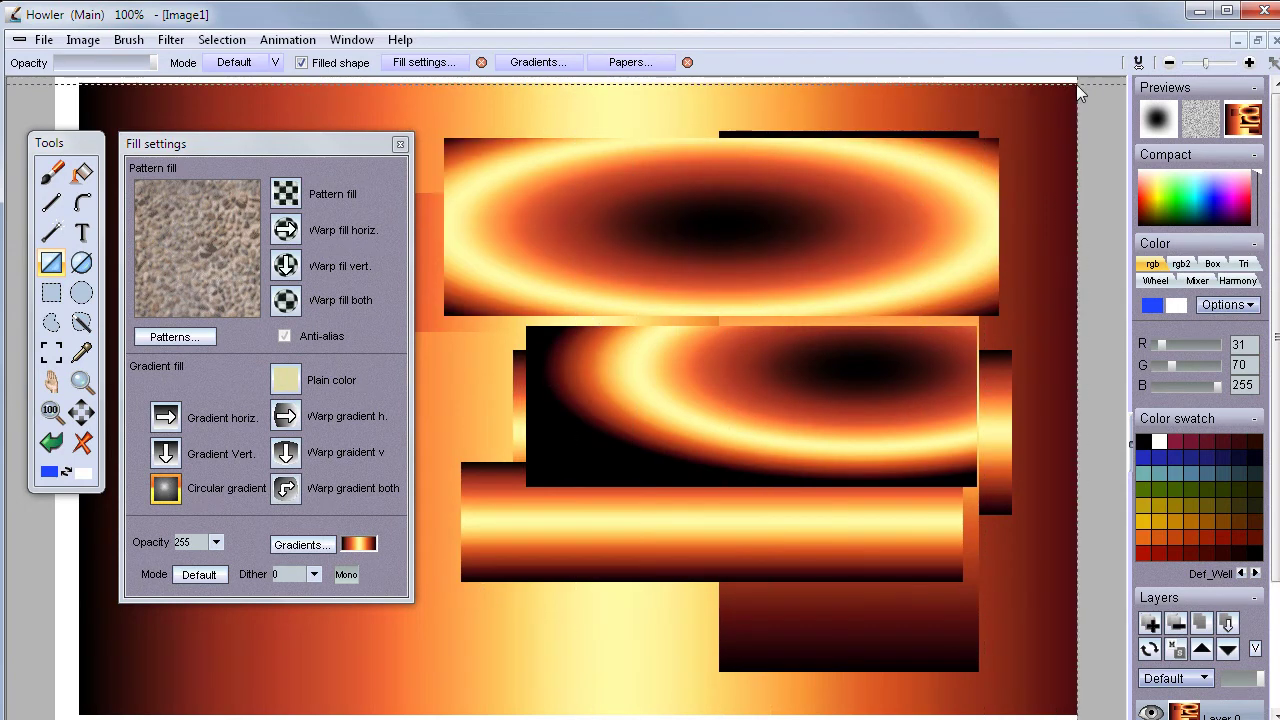
Spread a canvas-wide circular gradient, then add two more circular-gradient rectangles, one centred off-corner.
drag(1076, 84, 74, 719)
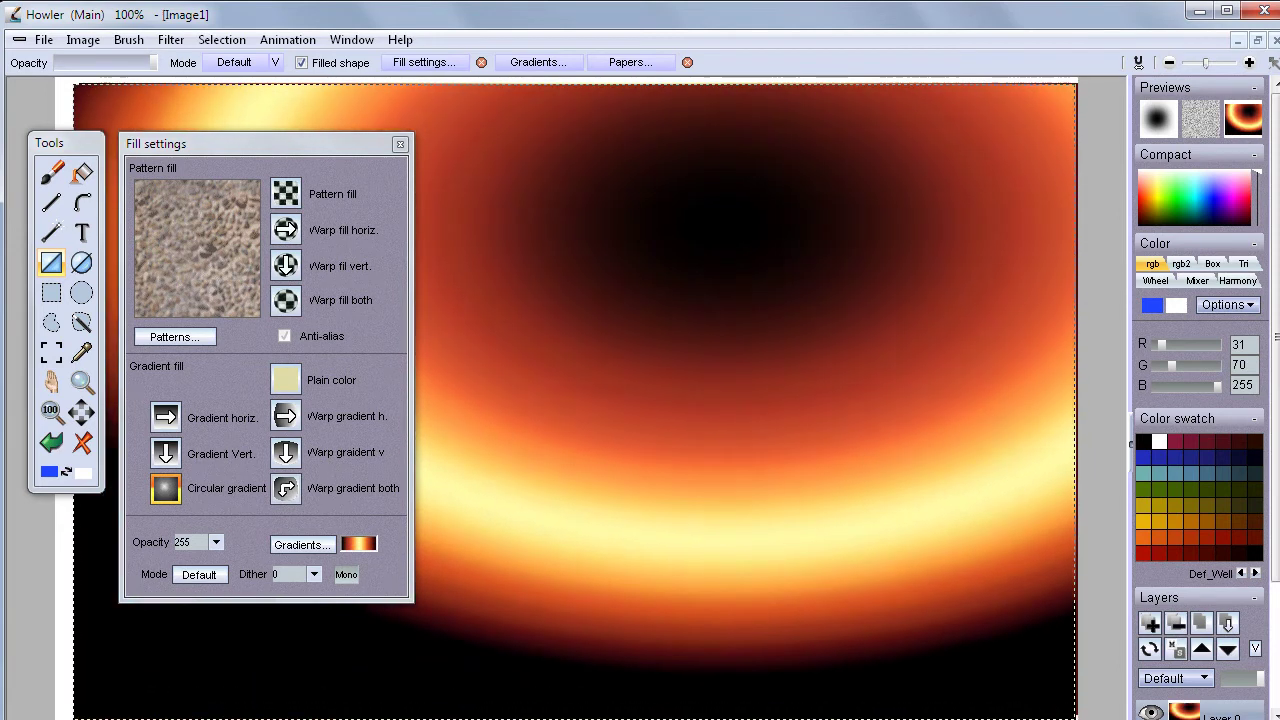
click(575, 401)
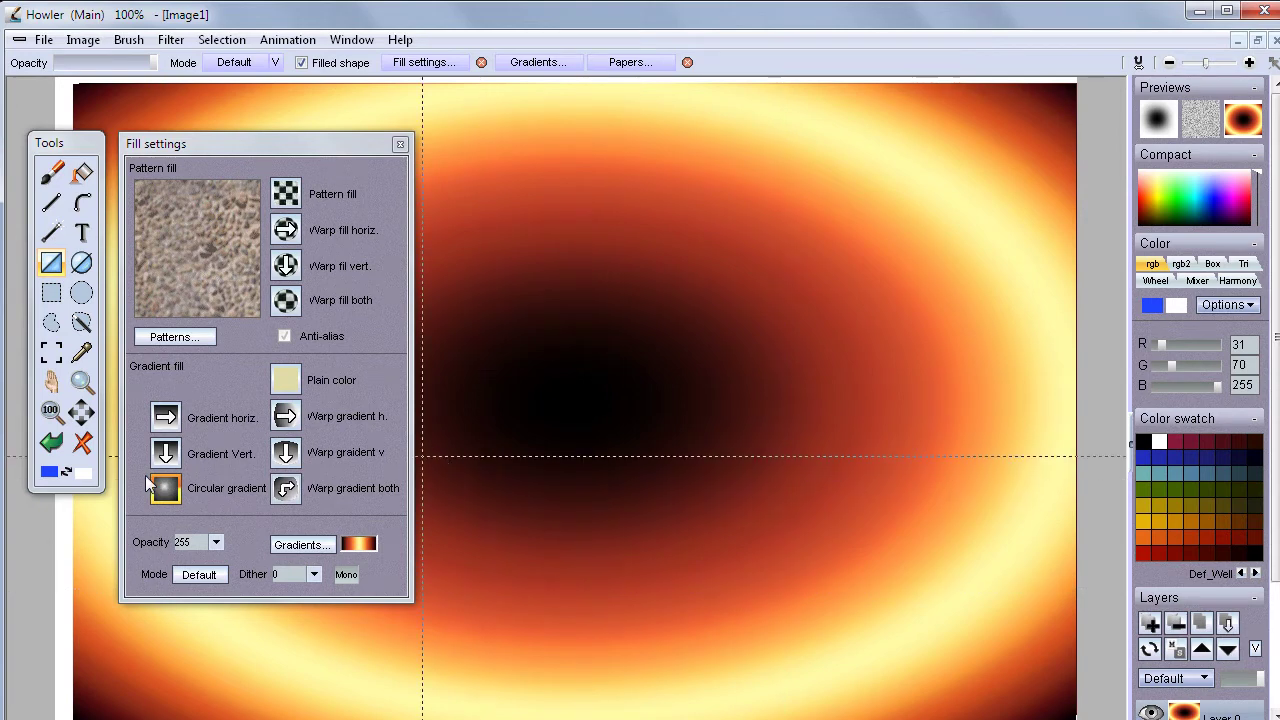
drag(612, 146, 997, 535)
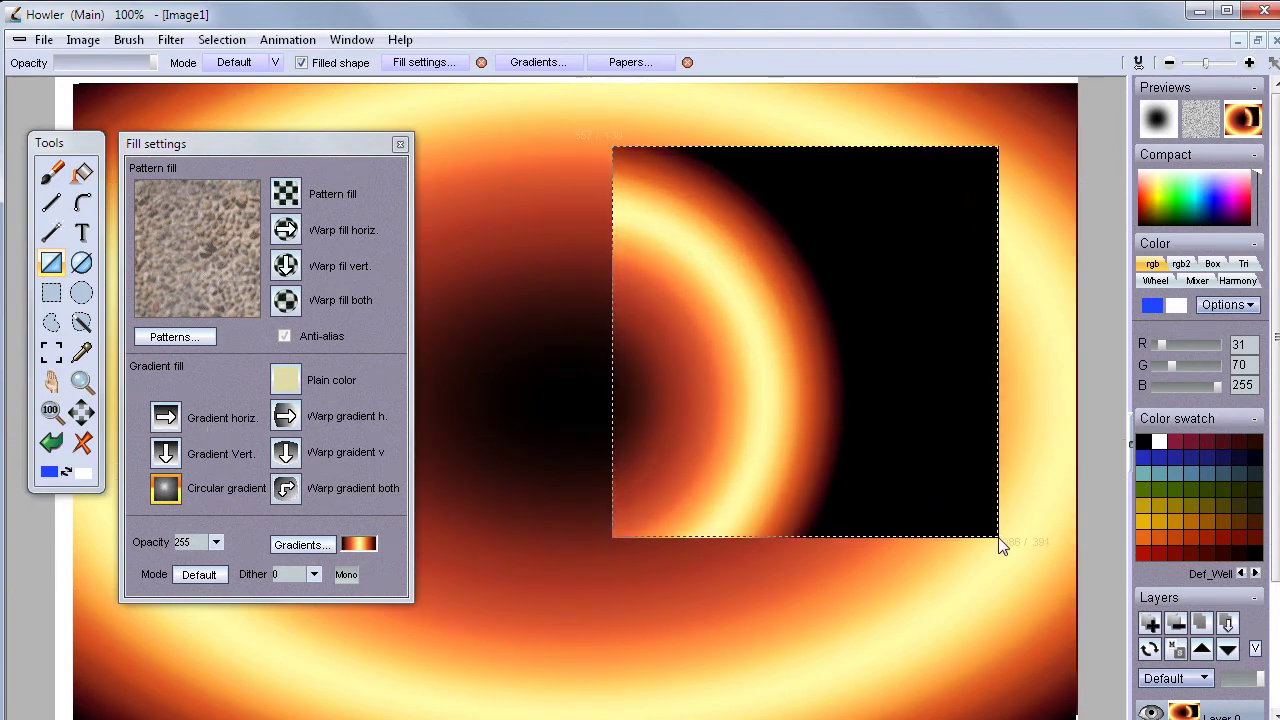
click(804, 341)
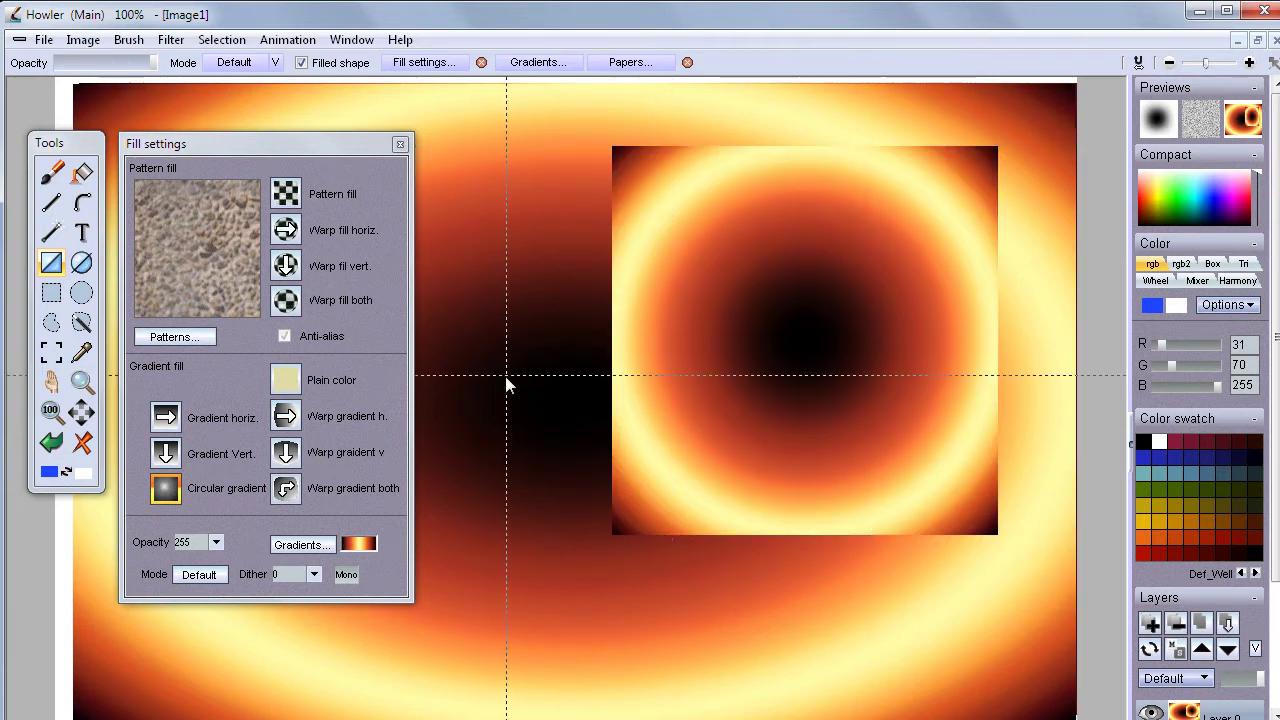
drag(464, 318, 974, 639)
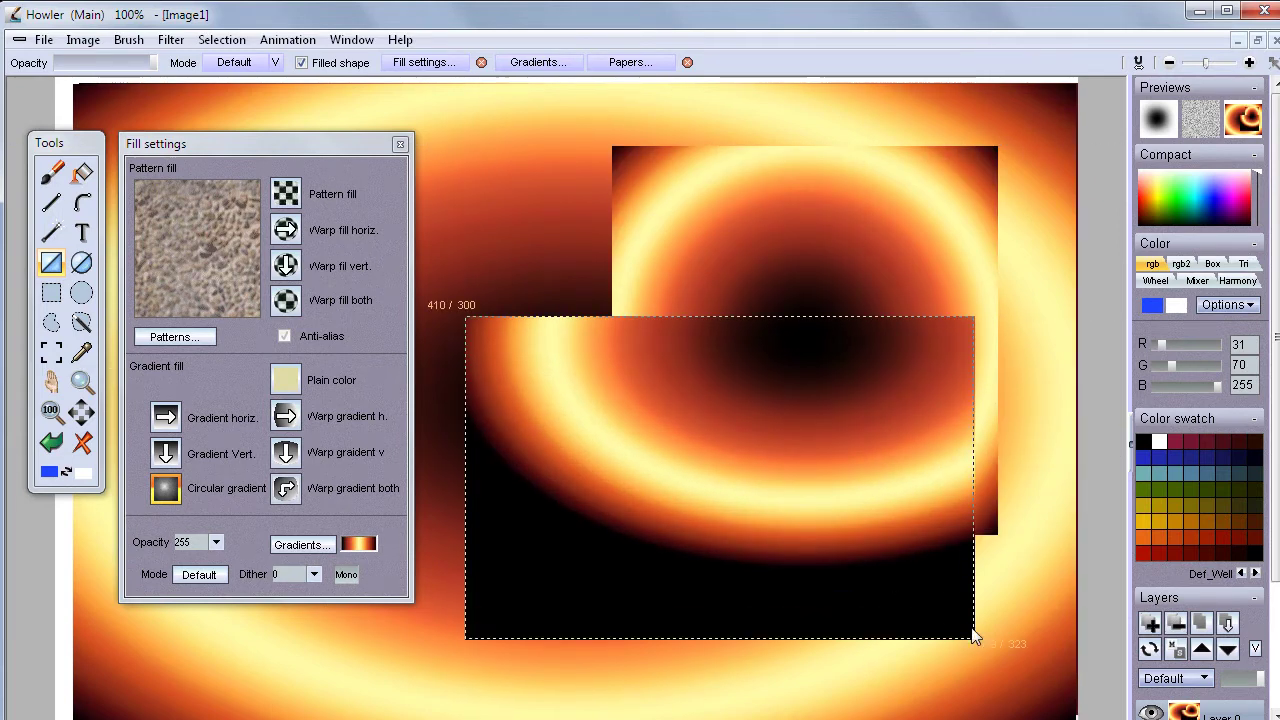
click(972, 639)
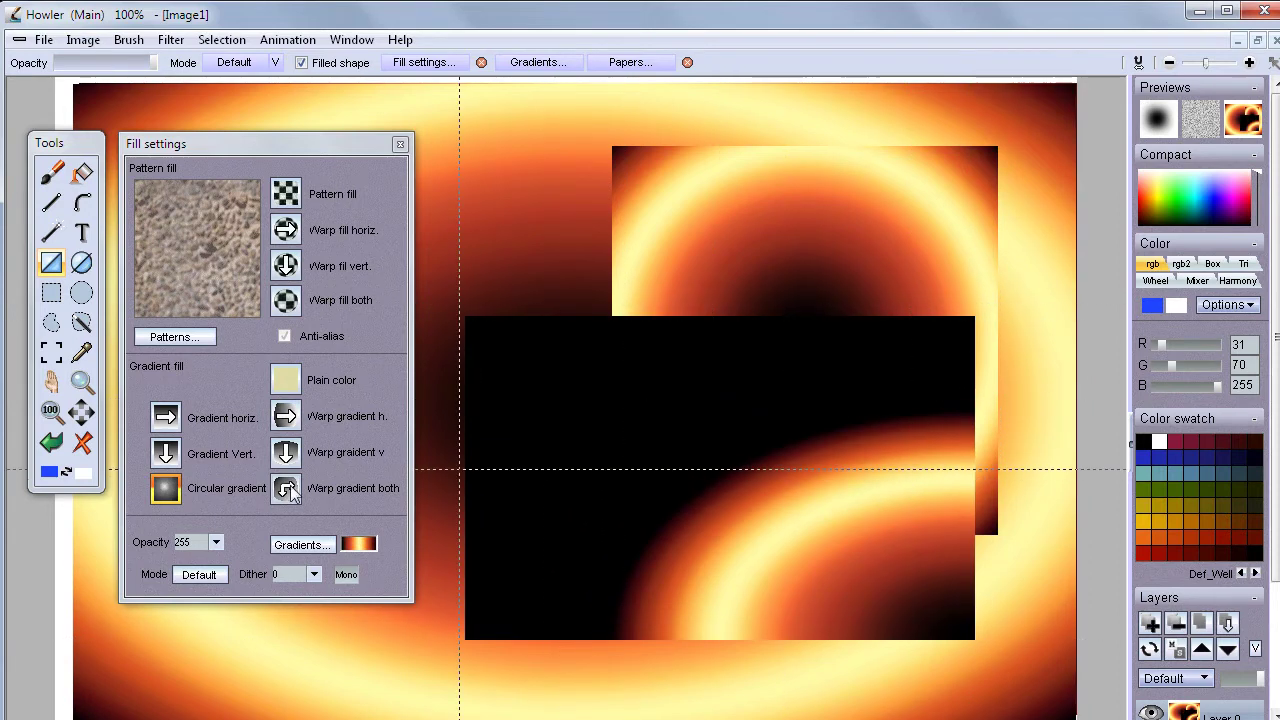
click(289, 418)
Add a Warp gradient h. band across the middle and a Gradient horiz. band below it.
drag(474, 192, 1010, 413)
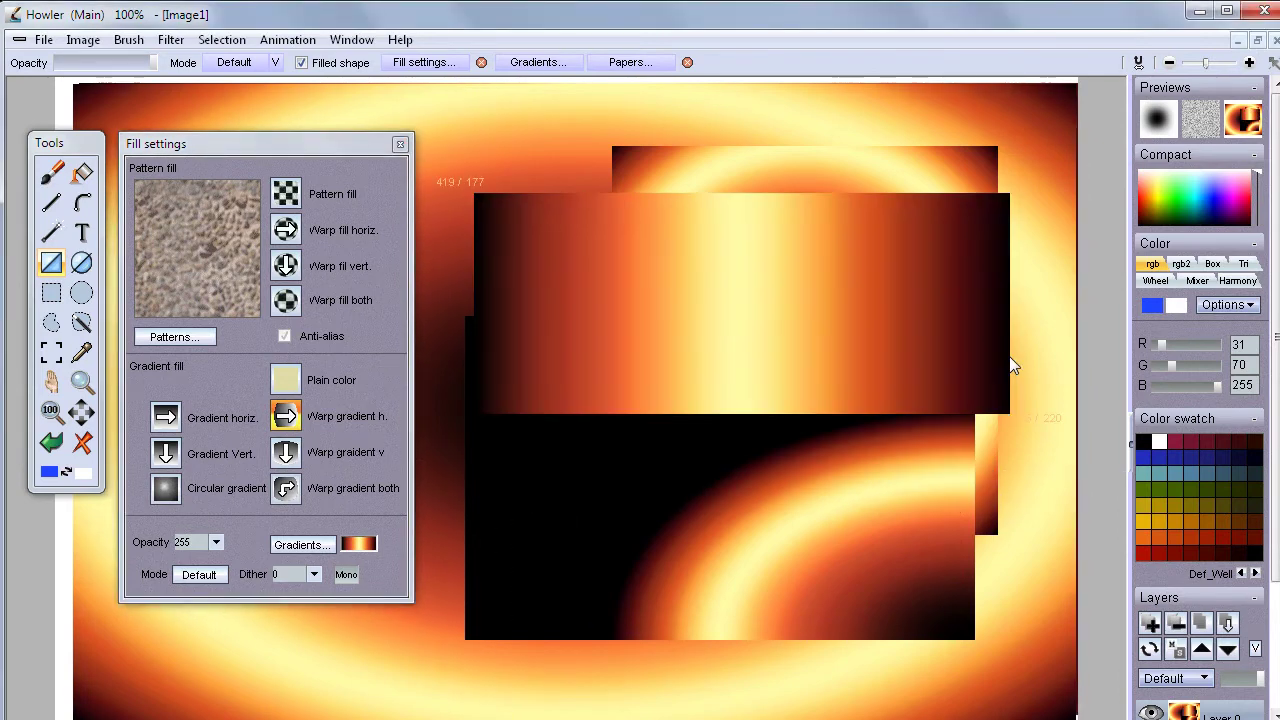
drag(1012, 367, 1025, 373)
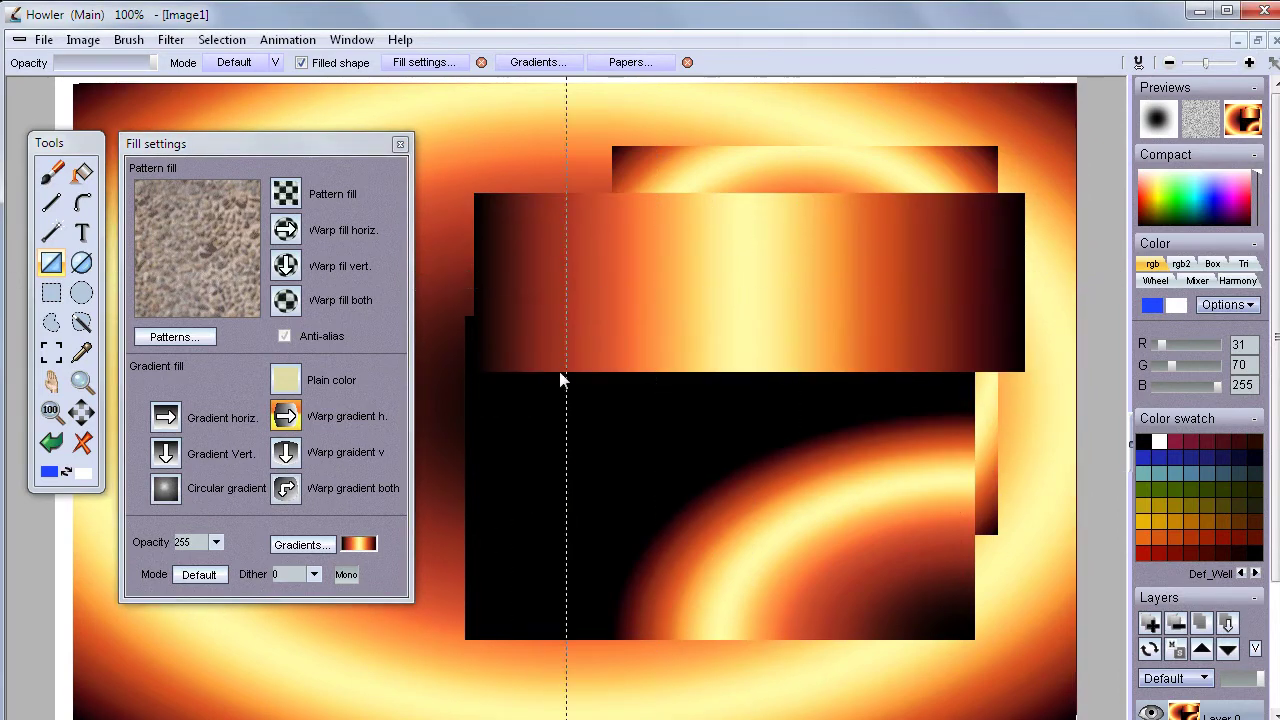
click(165, 418)
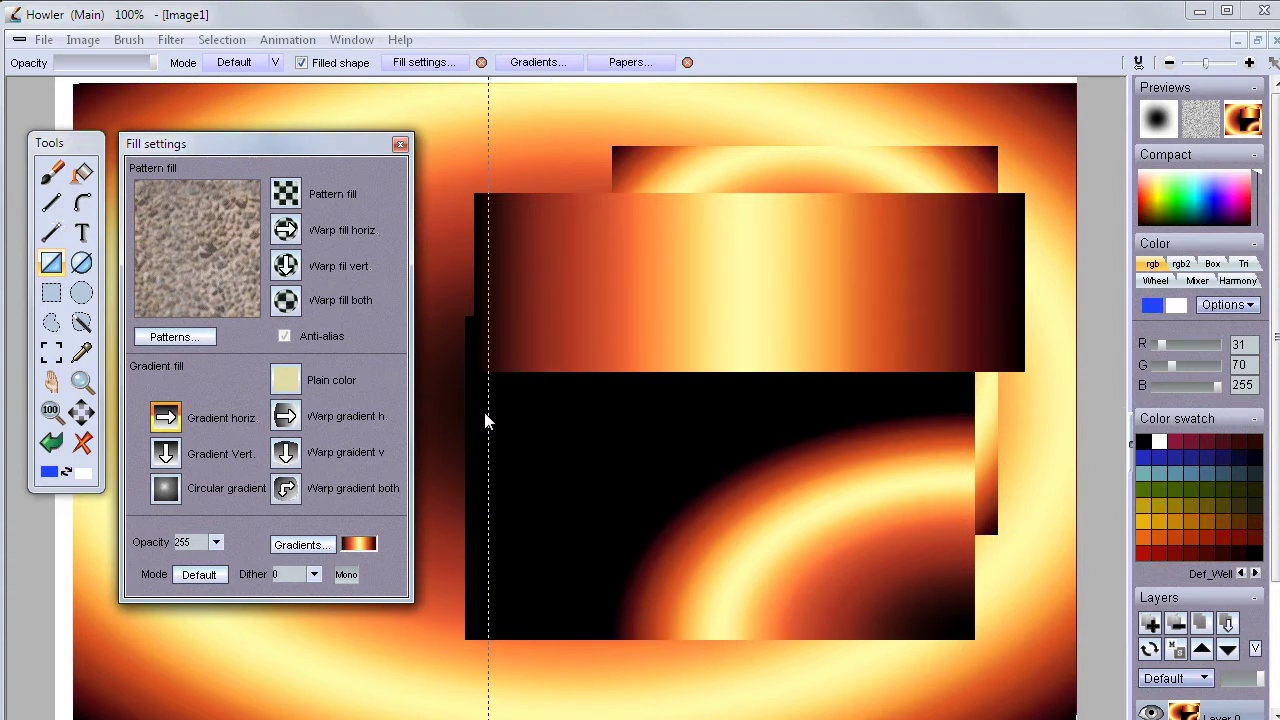
drag(476, 397, 1021, 580)
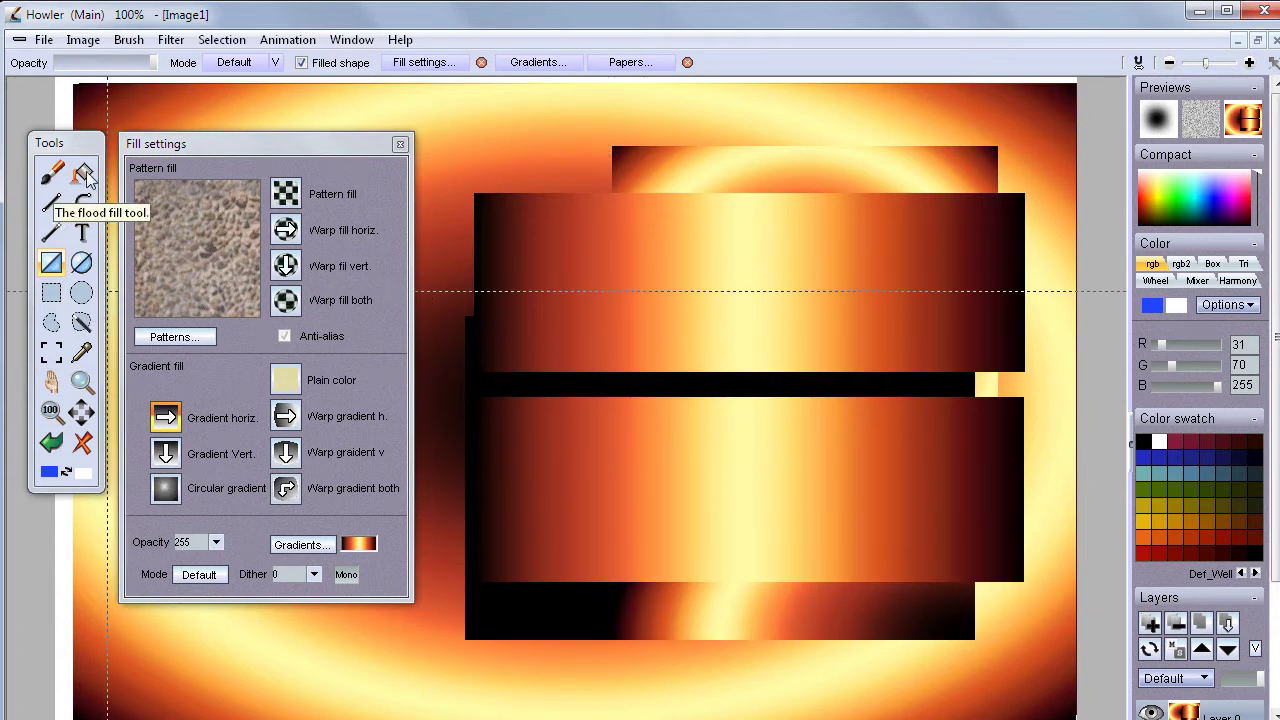
Clear the canvas and outline a freehand blob selection with the Lasso to alpha tool.
click(52, 326)
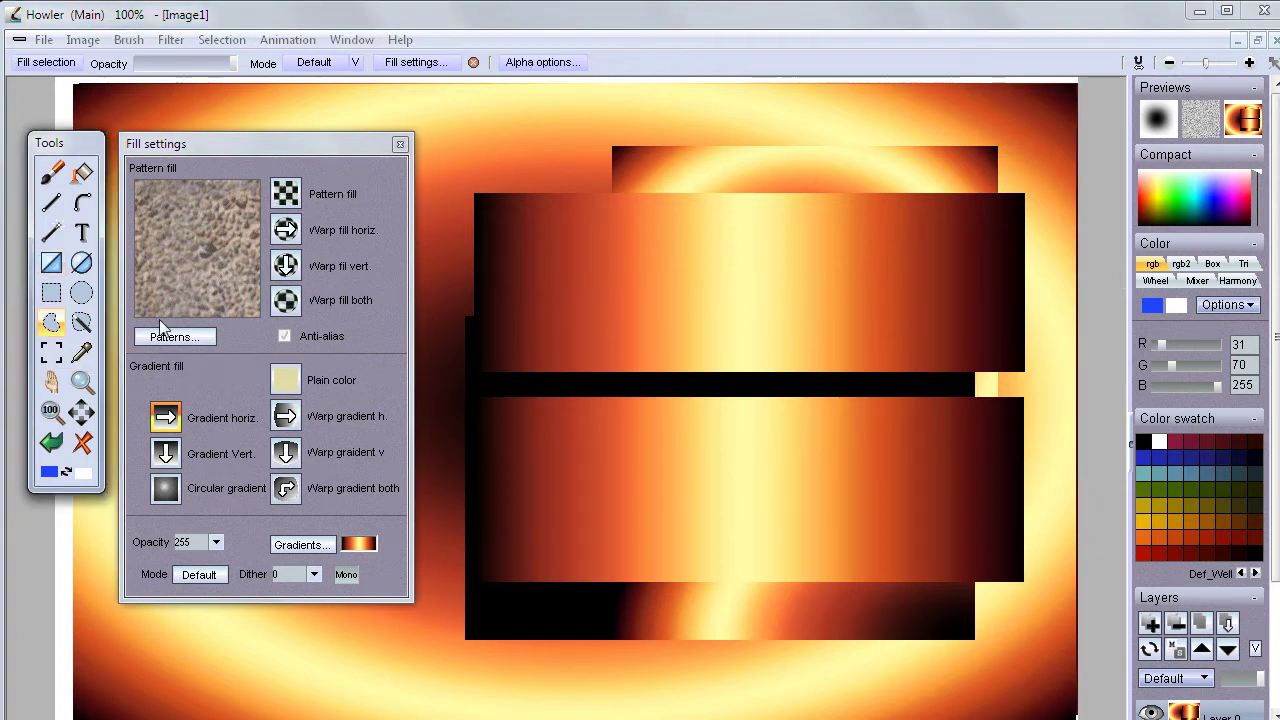
click(82, 442)
mouse_move(750, 188)
mouse_down()
mouse_move(595, 308)
mouse_move(543, 591)
mouse_move(946, 234)
mouse_move(835, 209)
mouse_up()
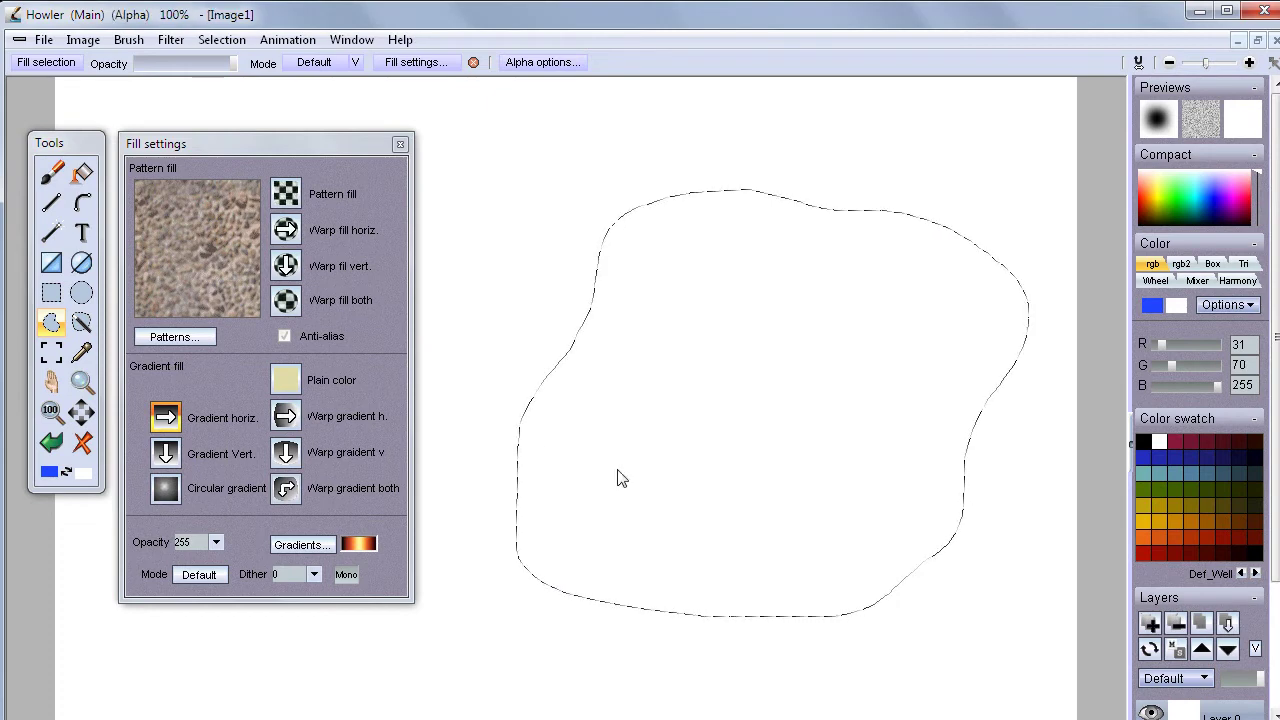
Fill the blob with the horizontal gradient using the Fill tool, then clear it again.
click(167, 418)
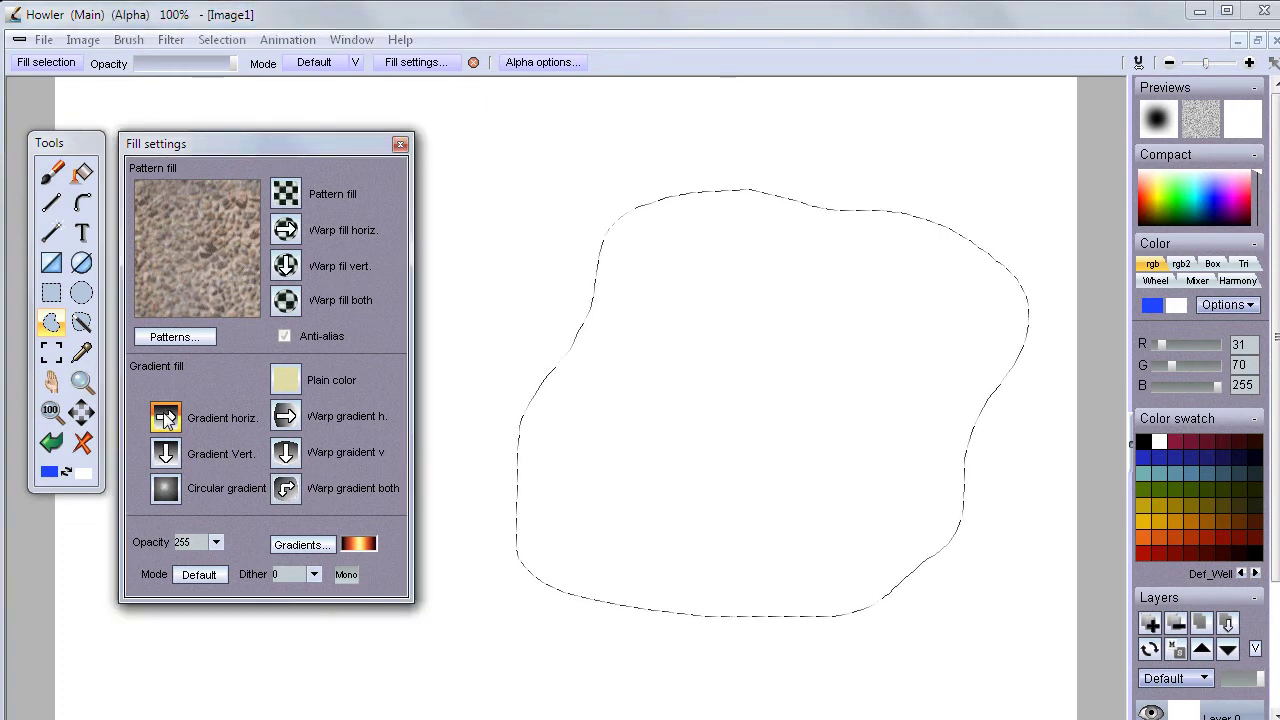
click(84, 176)
click(768, 297)
click(678, 362)
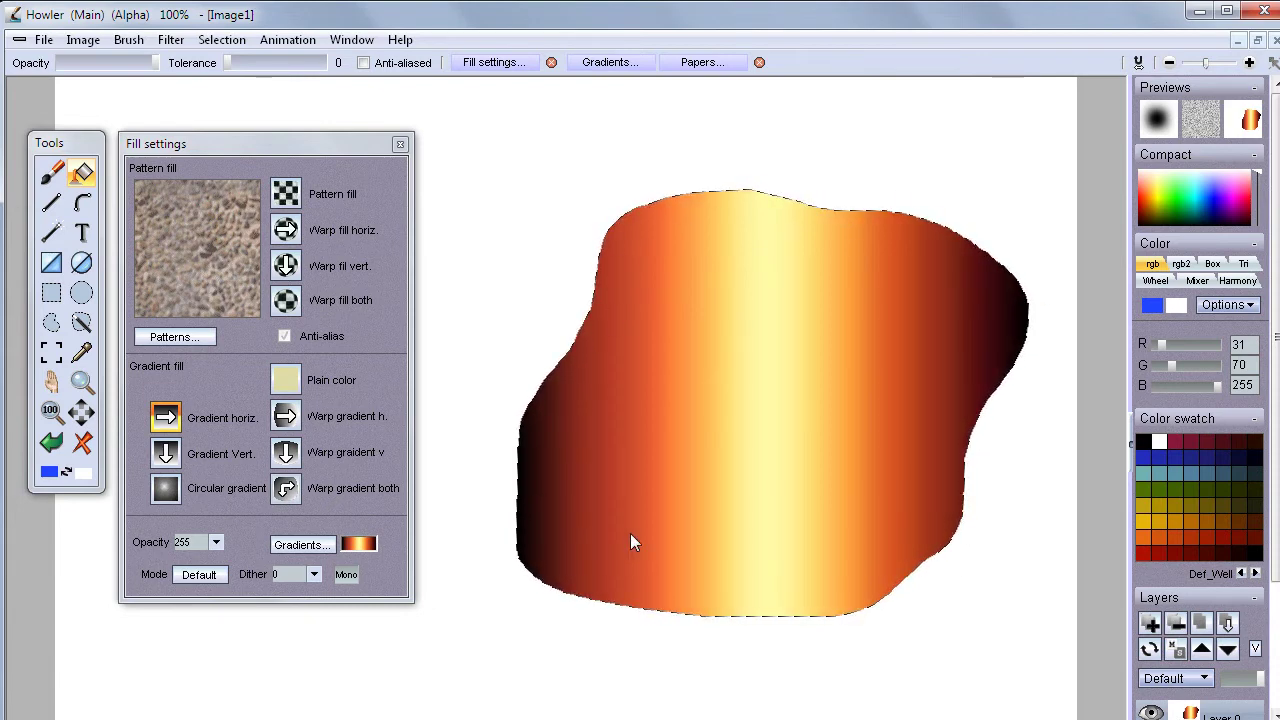
click(83, 444)
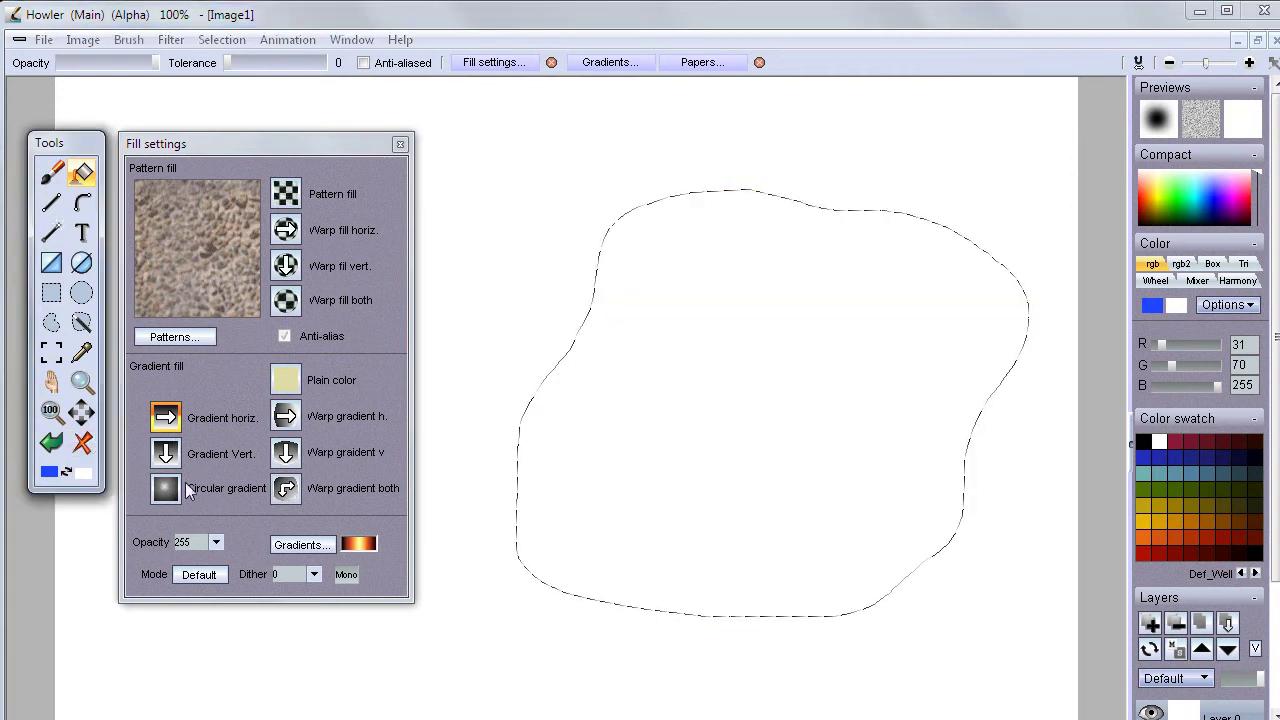
Try warped horizontal, vertical and two-way gradient fills in the blob, undoing each.
click(285, 418)
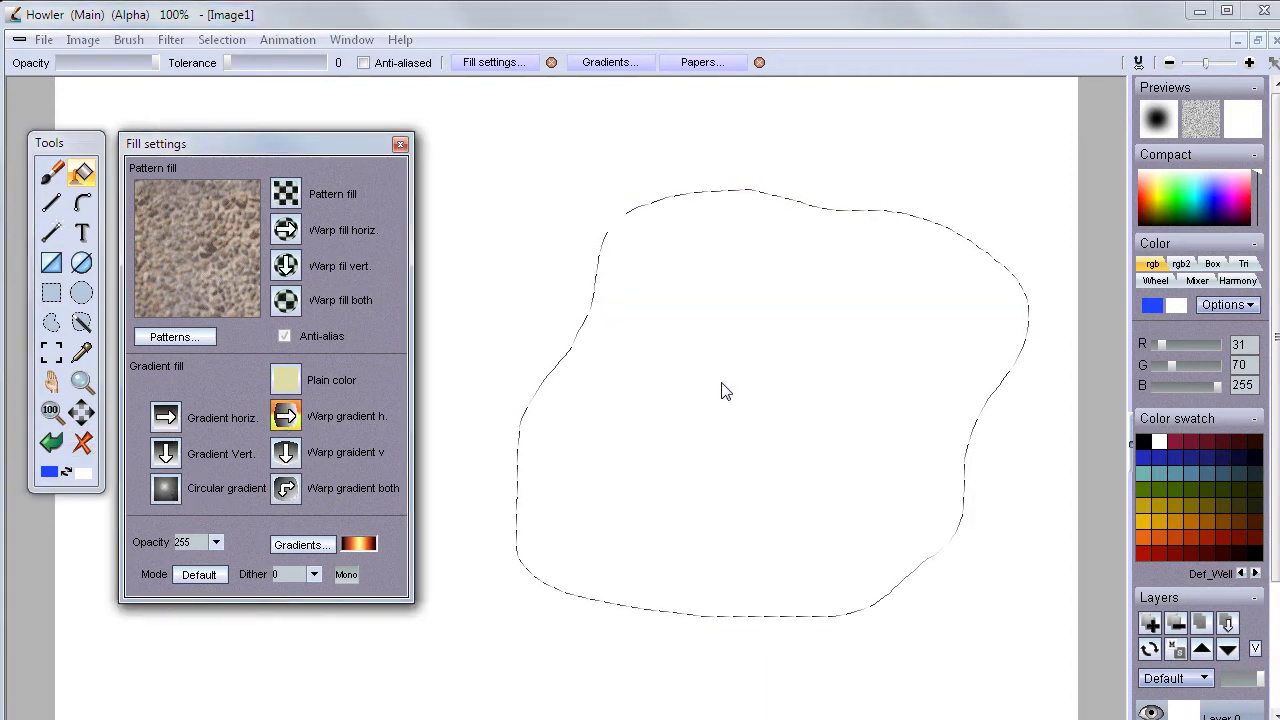
click(770, 446)
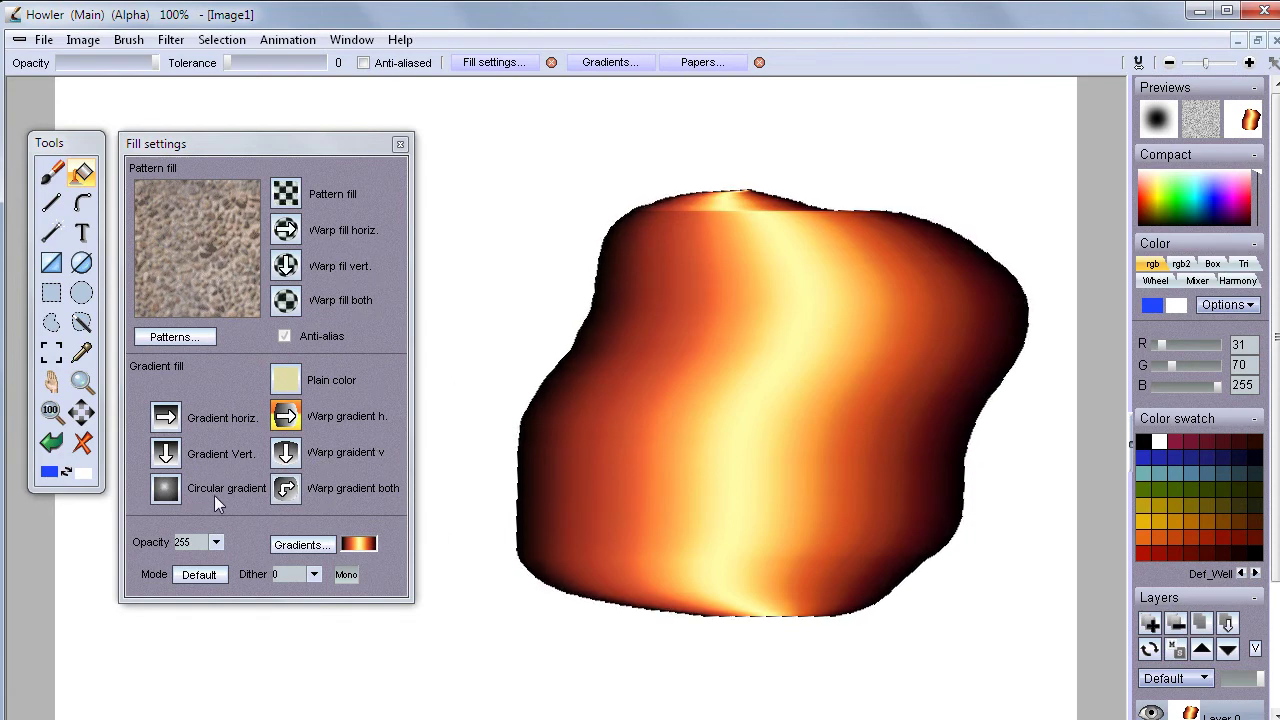
click(285, 452)
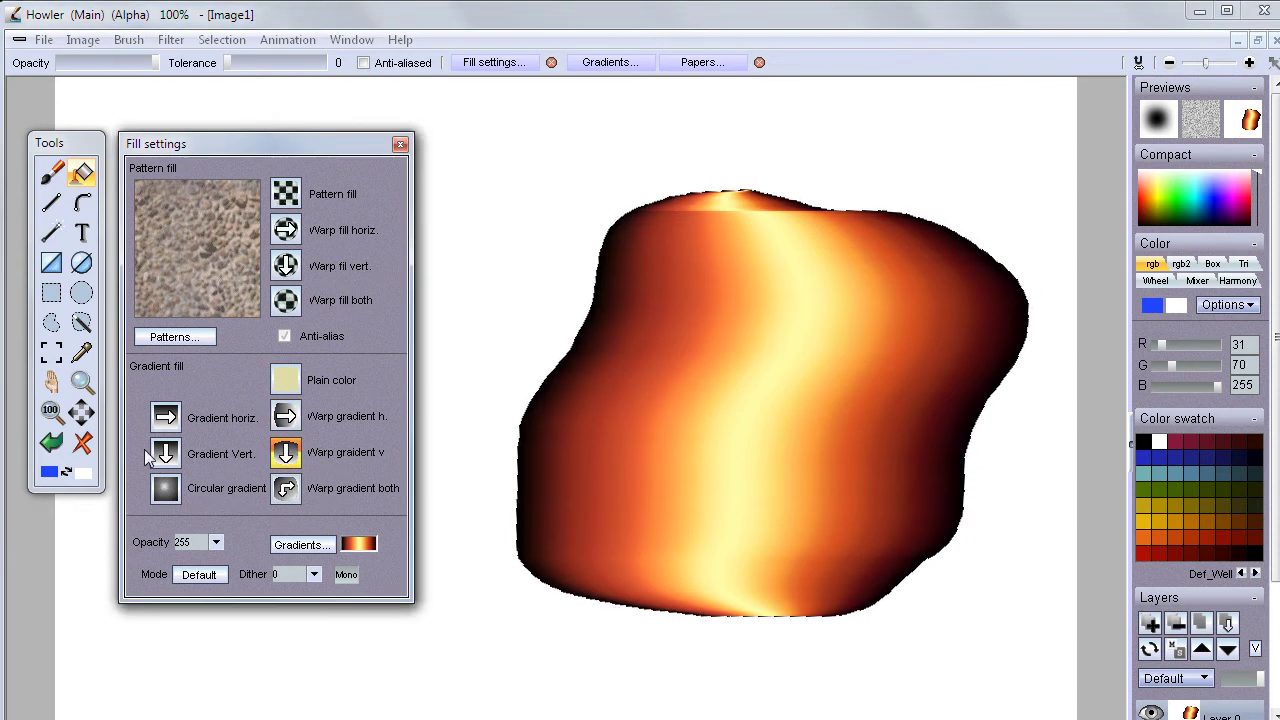
key(ctrl+z)
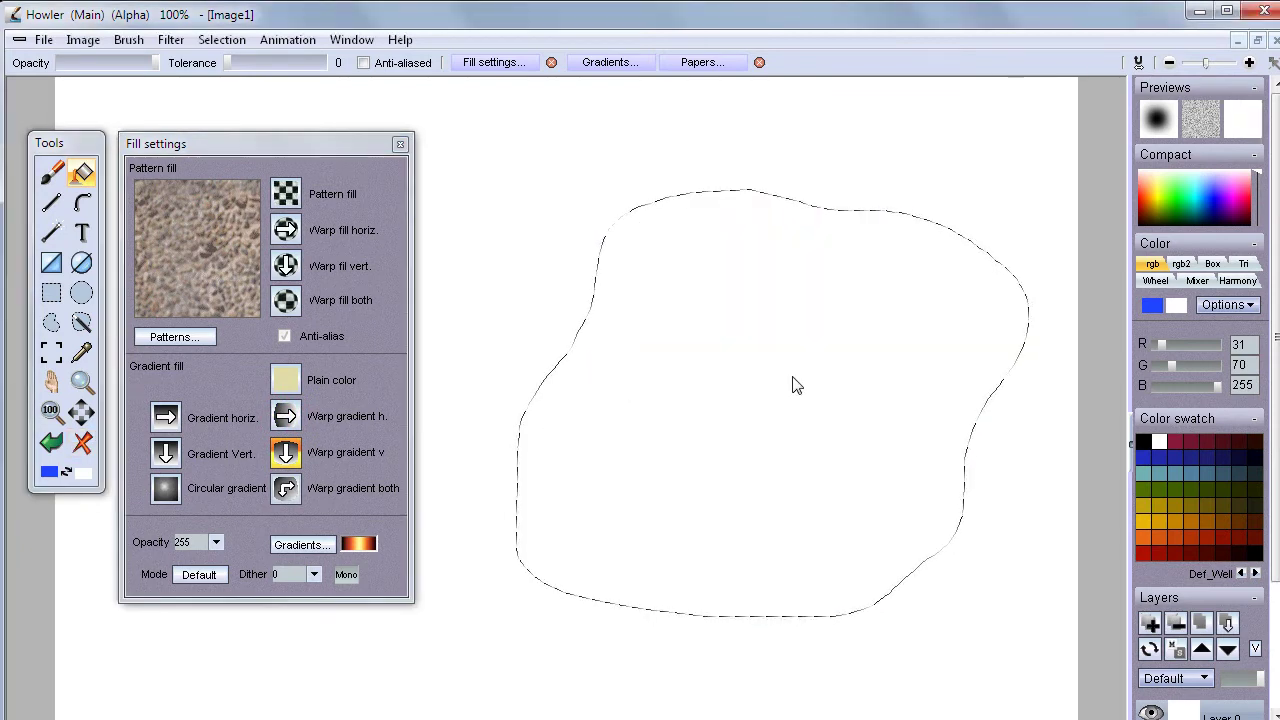
click(795, 385)
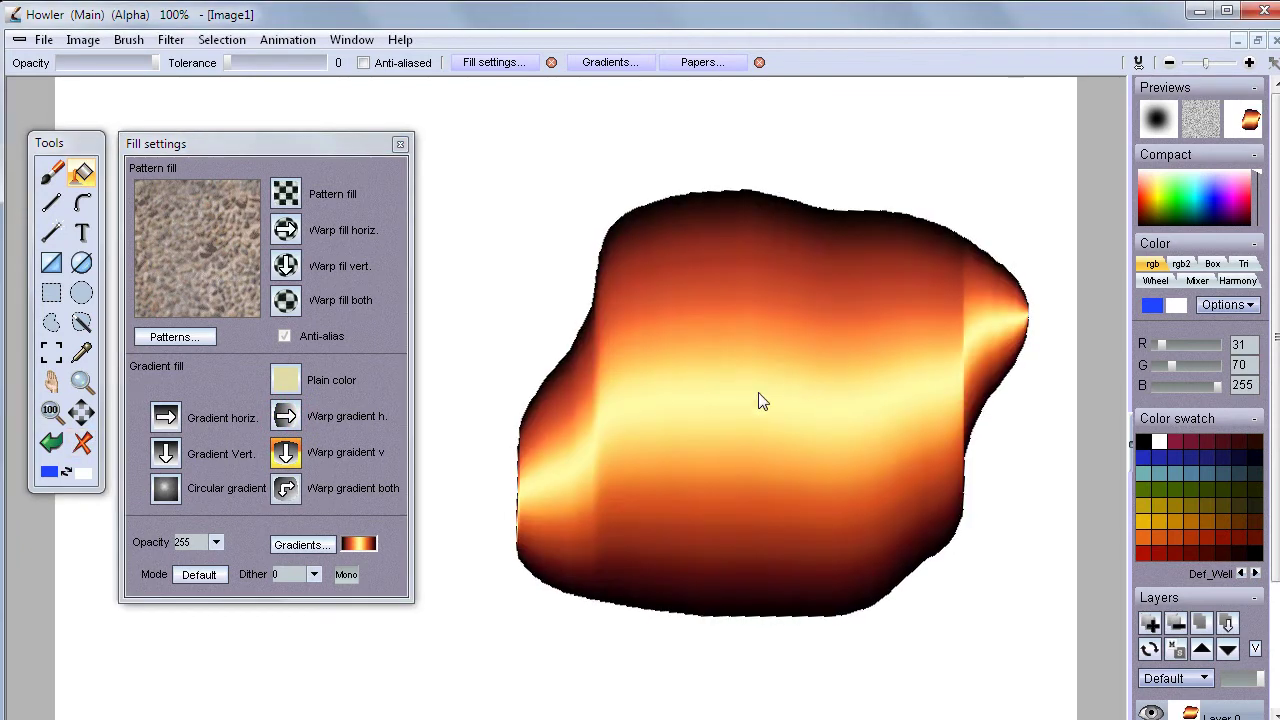
click(286, 490)
key(ctrl+z)
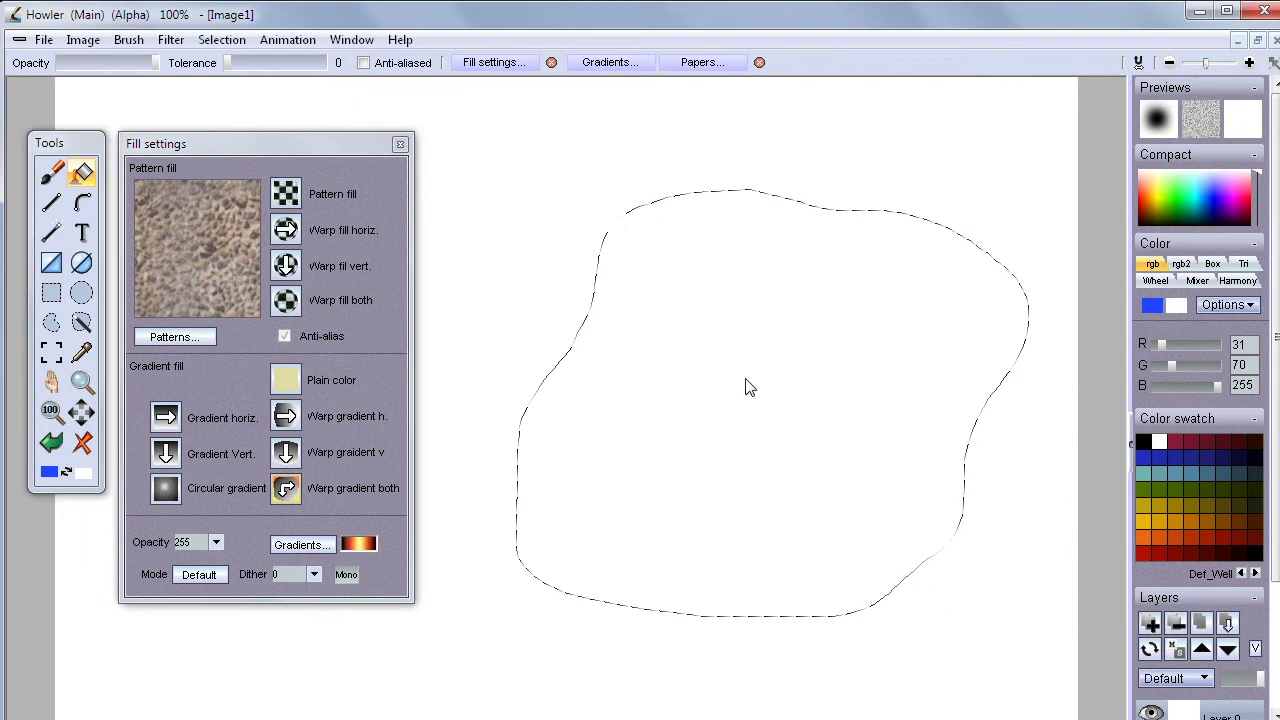
click(897, 410)
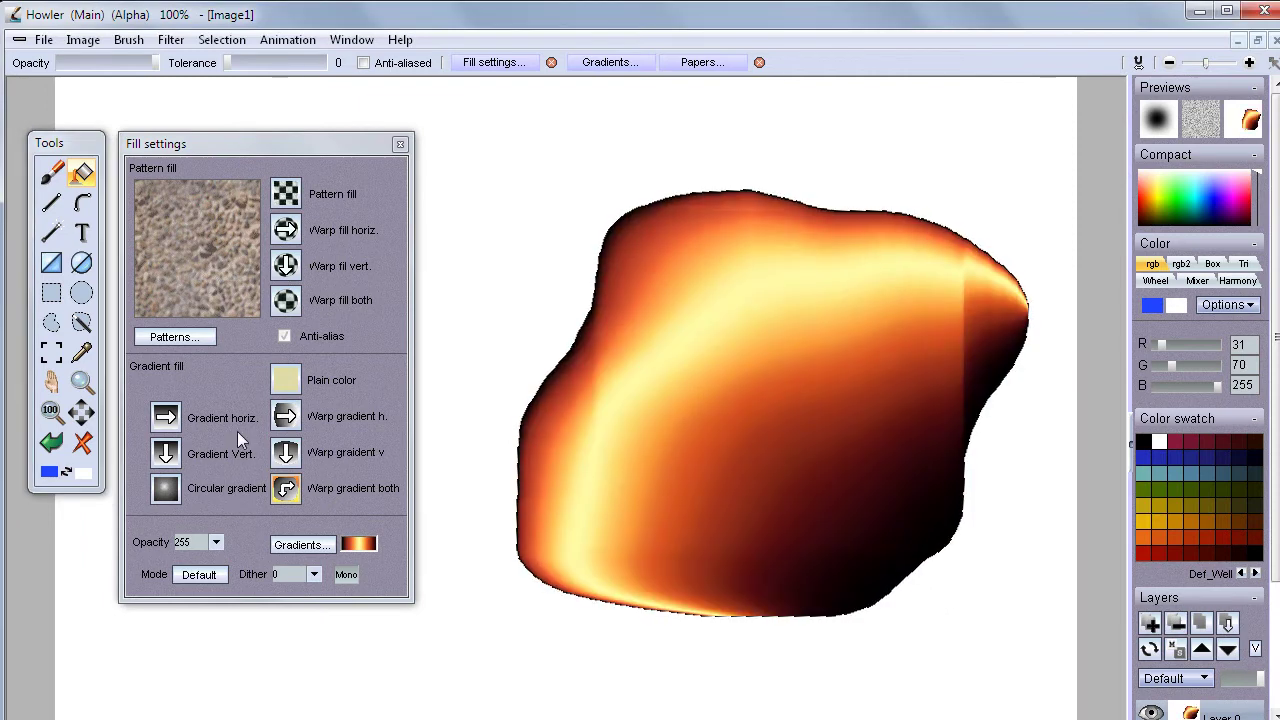
Clear the blob, test a solid blue fill, then refill it with the warped horizontal gradient.
click(83, 446)
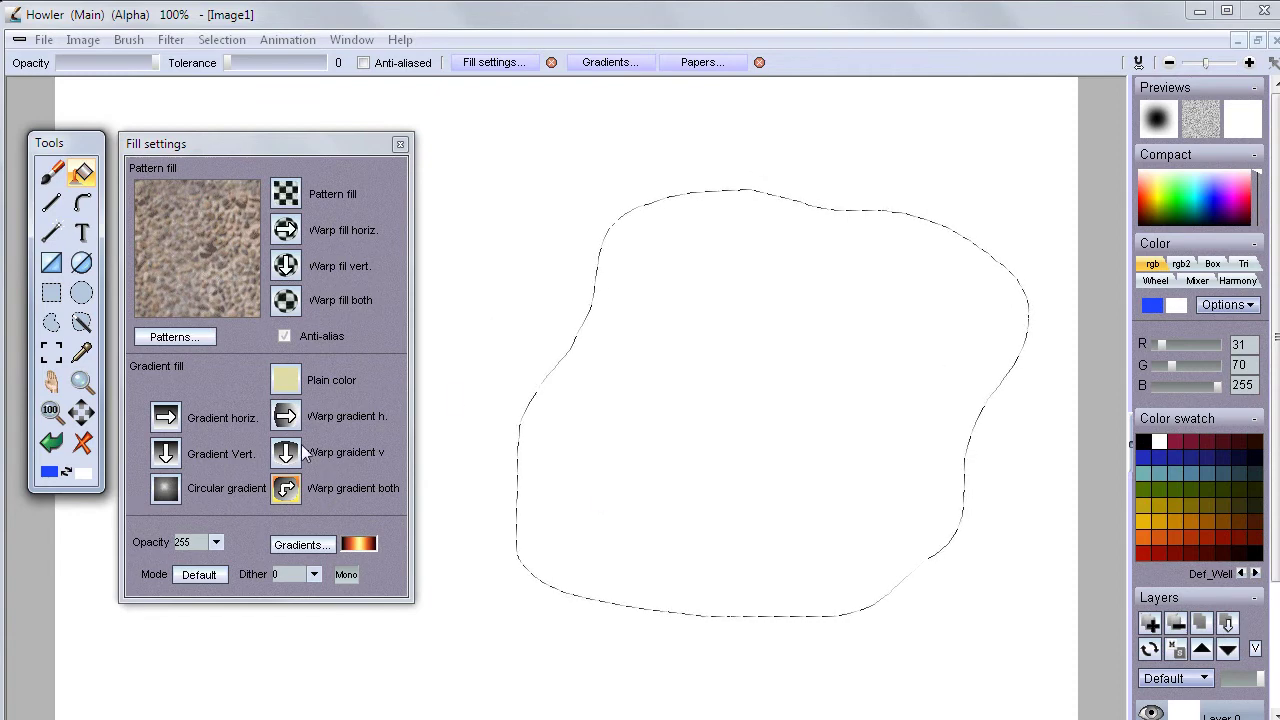
click(294, 380)
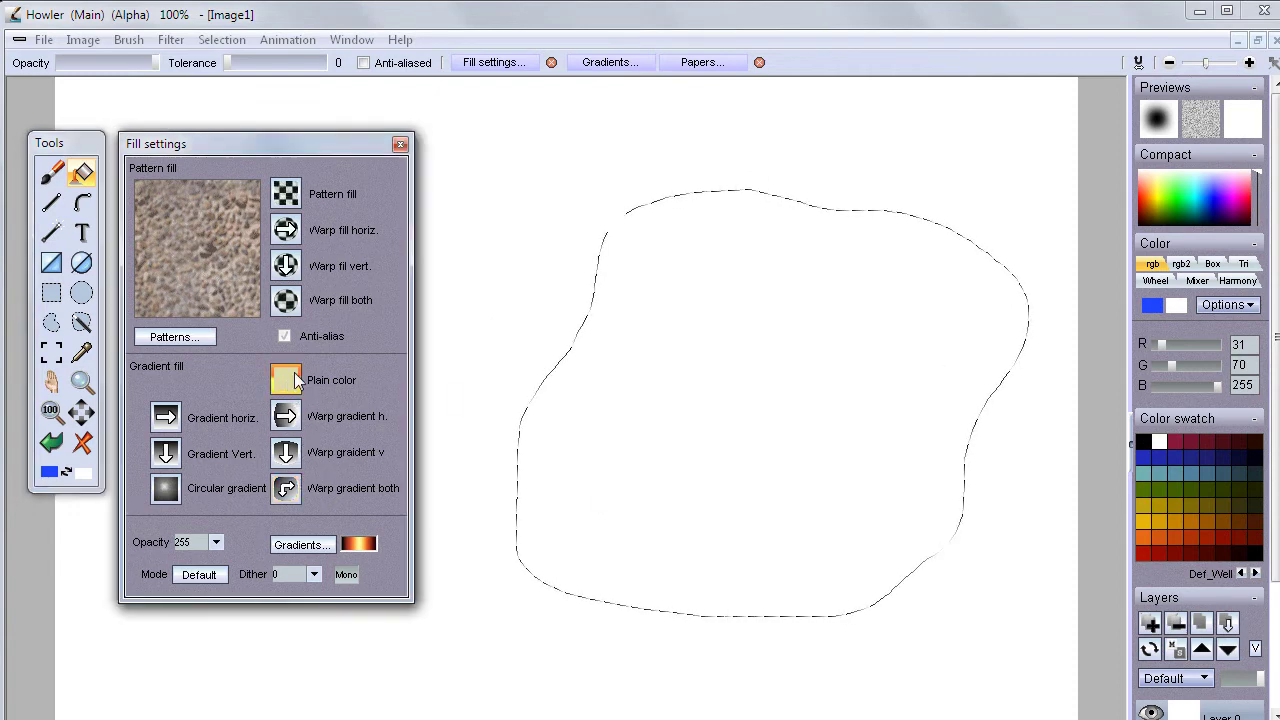
click(741, 343)
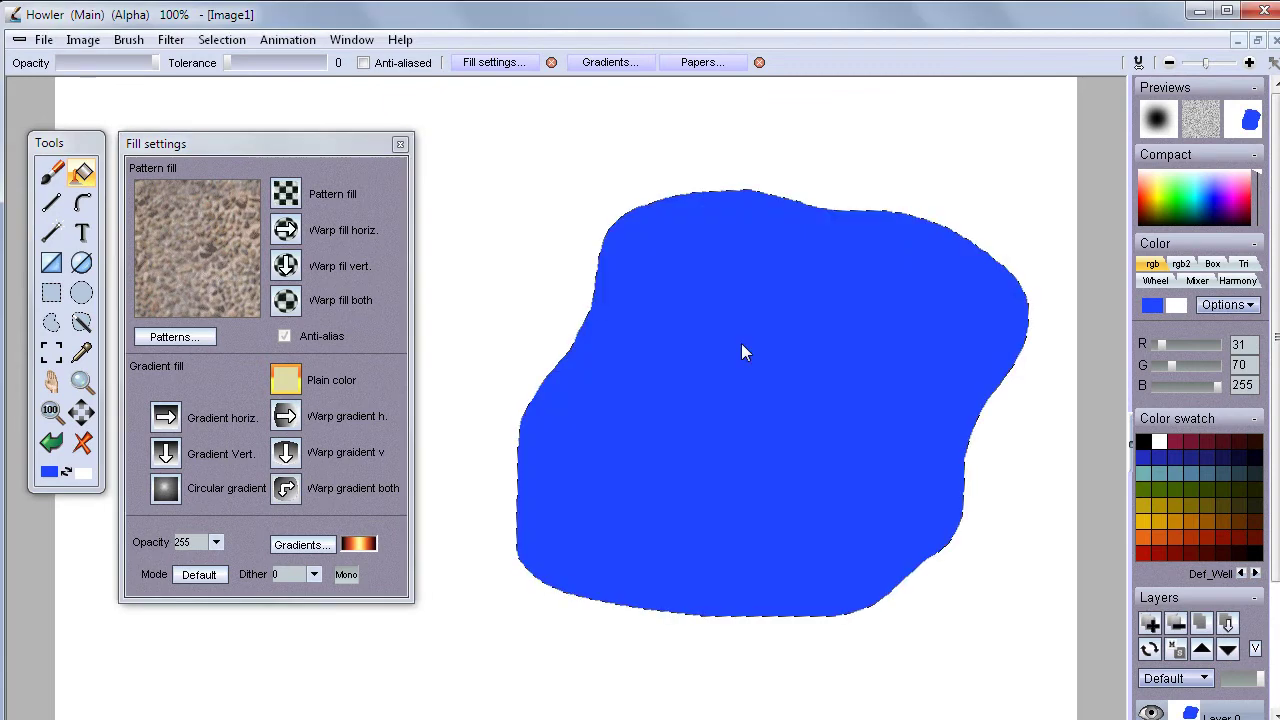
click(284, 417)
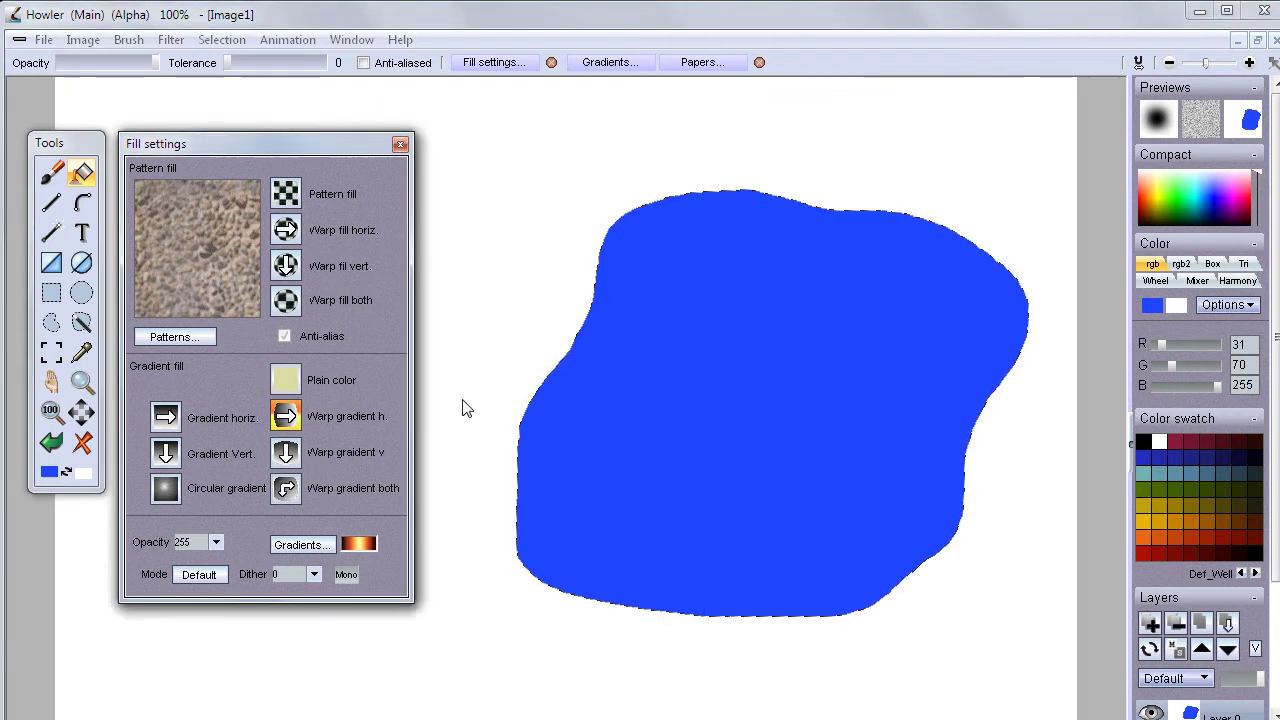
click(165, 418)
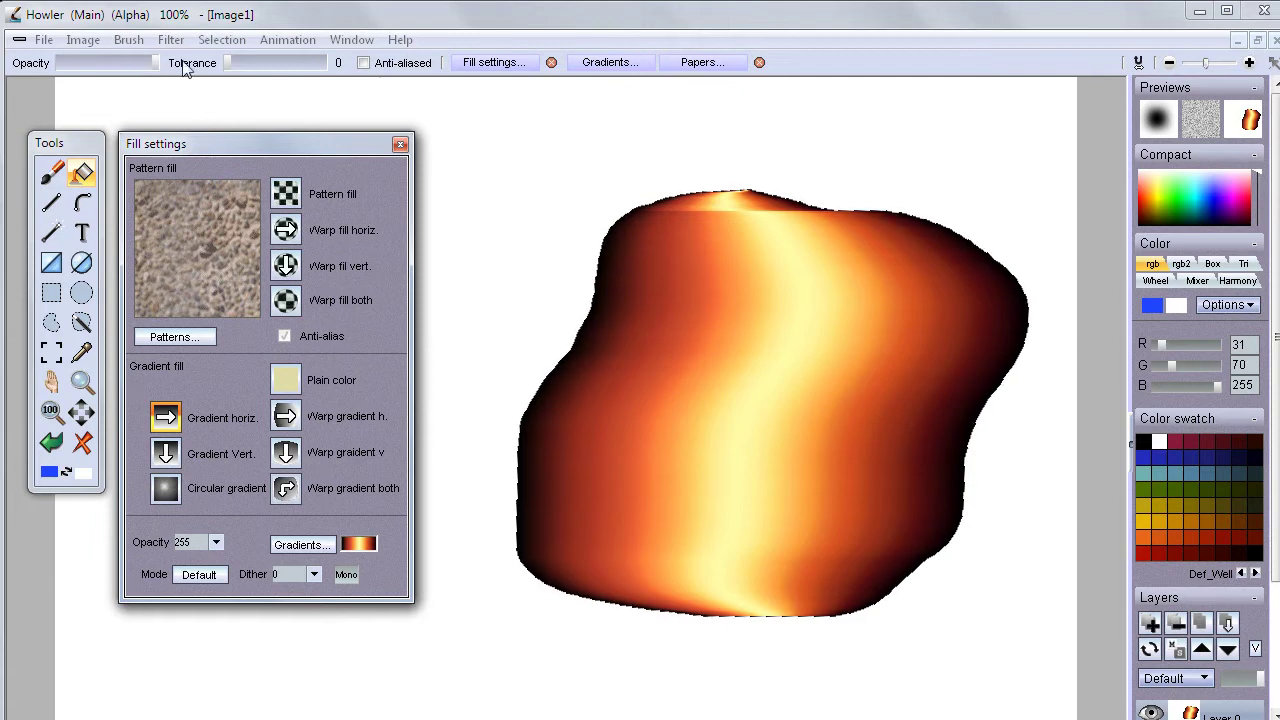
Raise the fill tolerance and refill five areas of the blob with horizontal gradient stripes.
drag(229, 62, 260, 63)
click(791, 347)
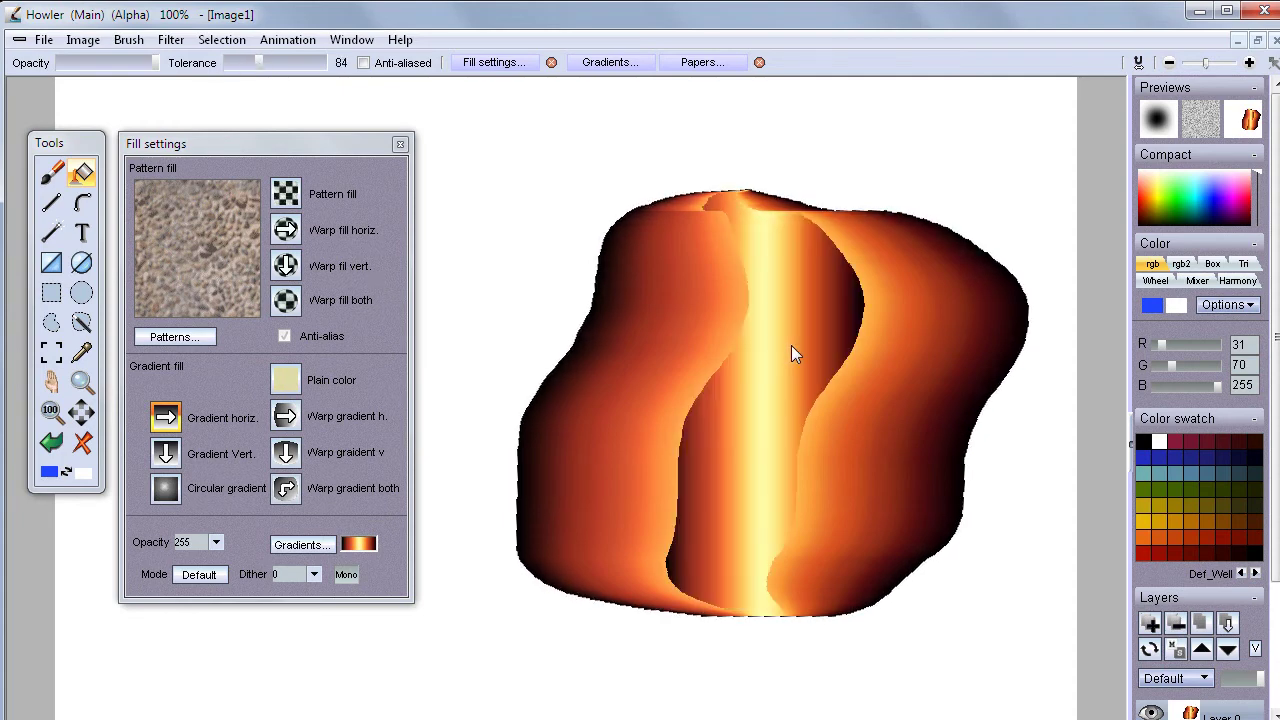
click(723, 437)
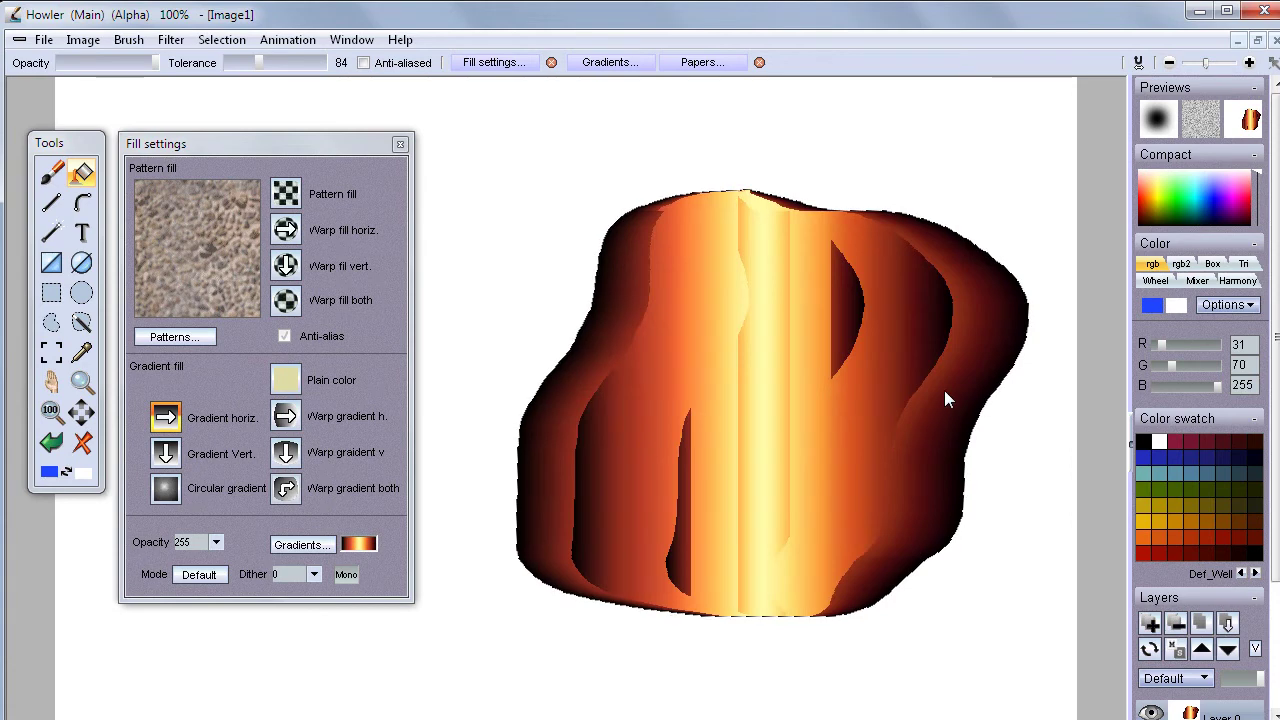
click(981, 338)
click(829, 428)
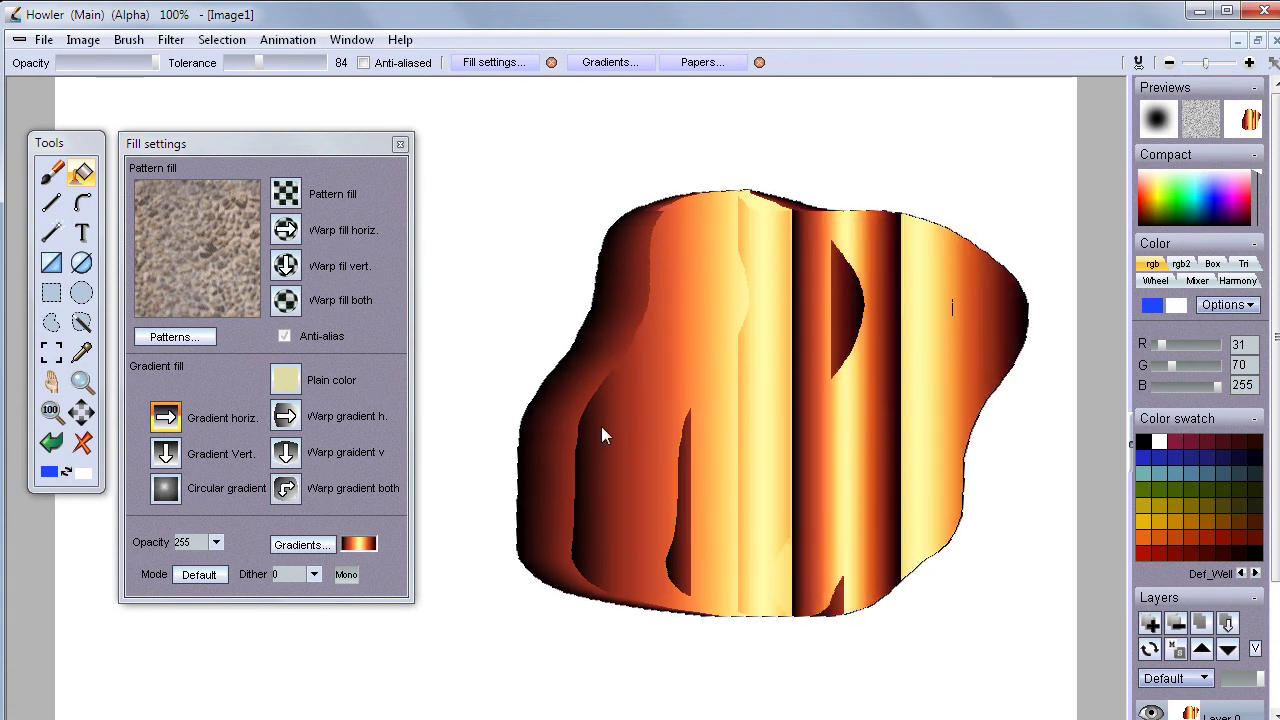
click(586, 423)
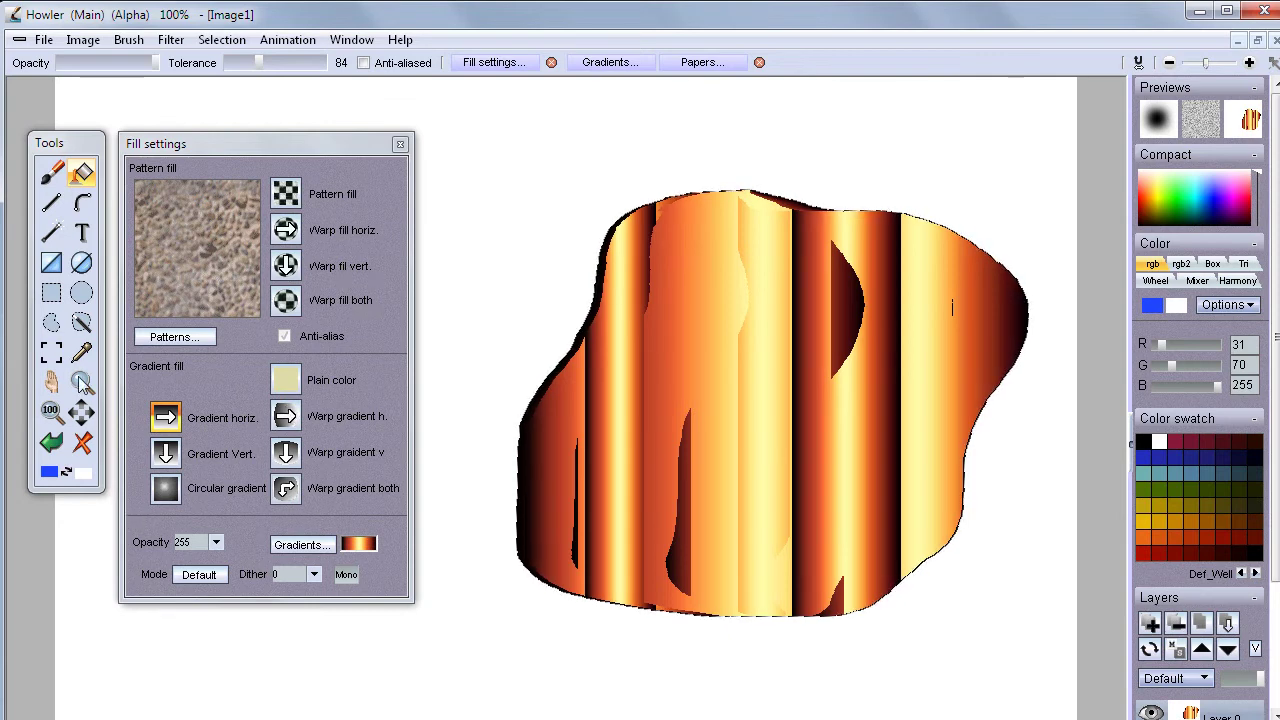
click(205, 574)
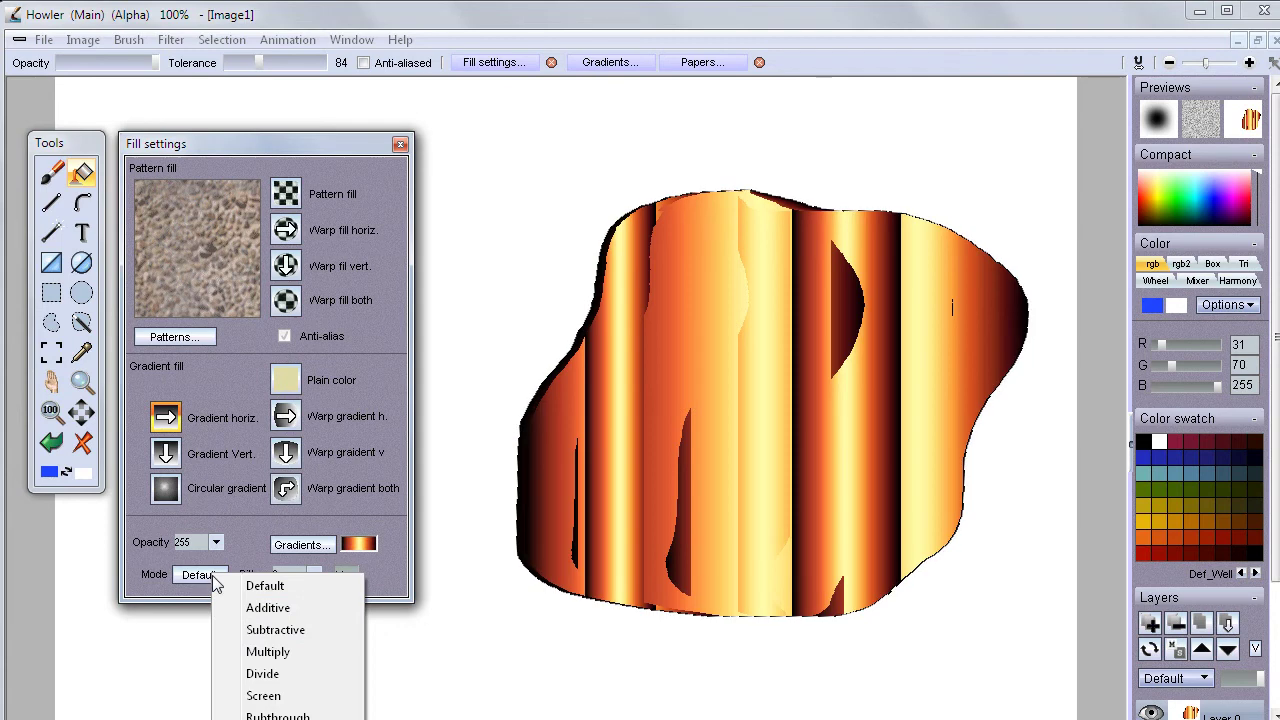
Set the fill Mode to Subtractive and refill seven strips across the blob into dark, teal and green bands.
click(285, 630)
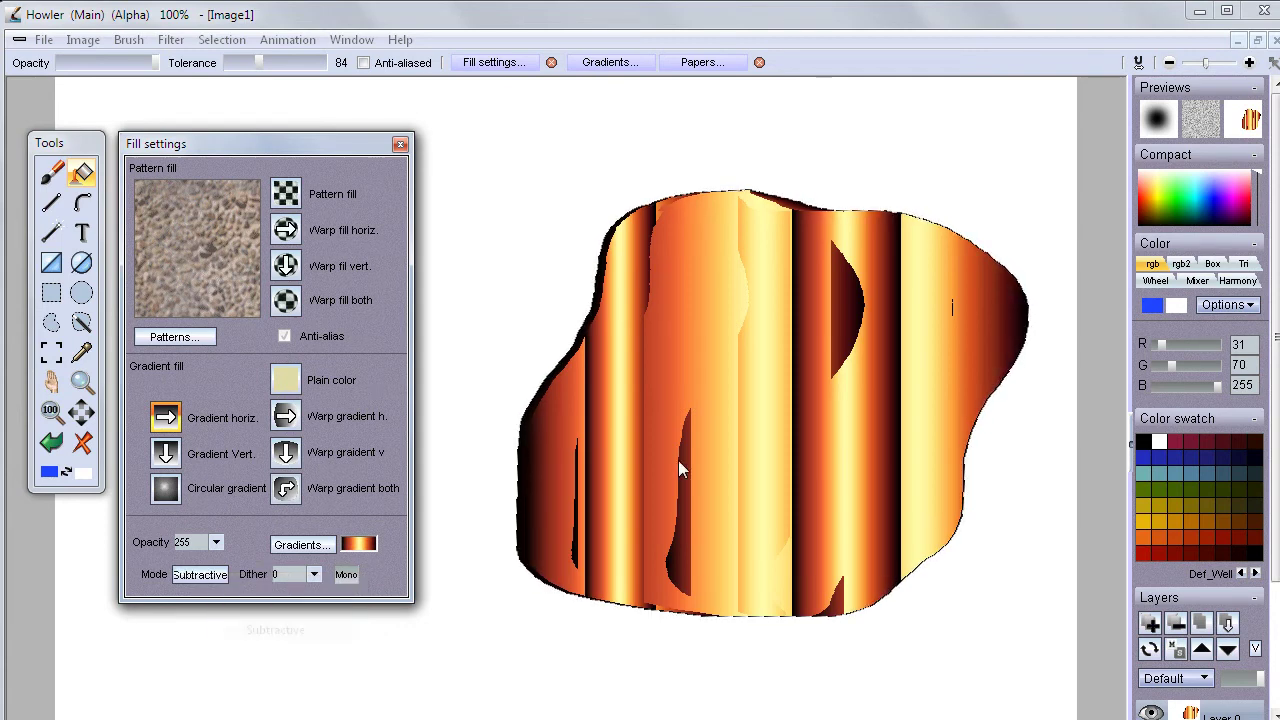
click(779, 351)
click(674, 390)
click(848, 400)
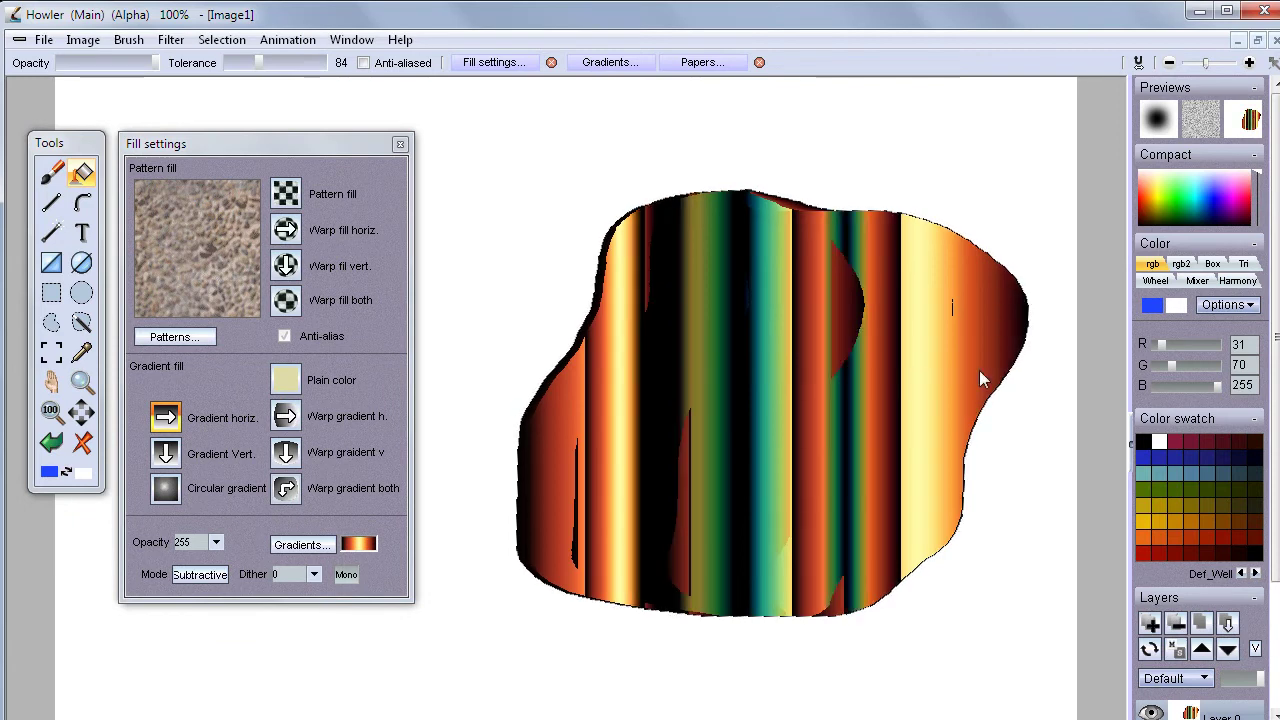
click(975, 370)
click(925, 420)
click(613, 470)
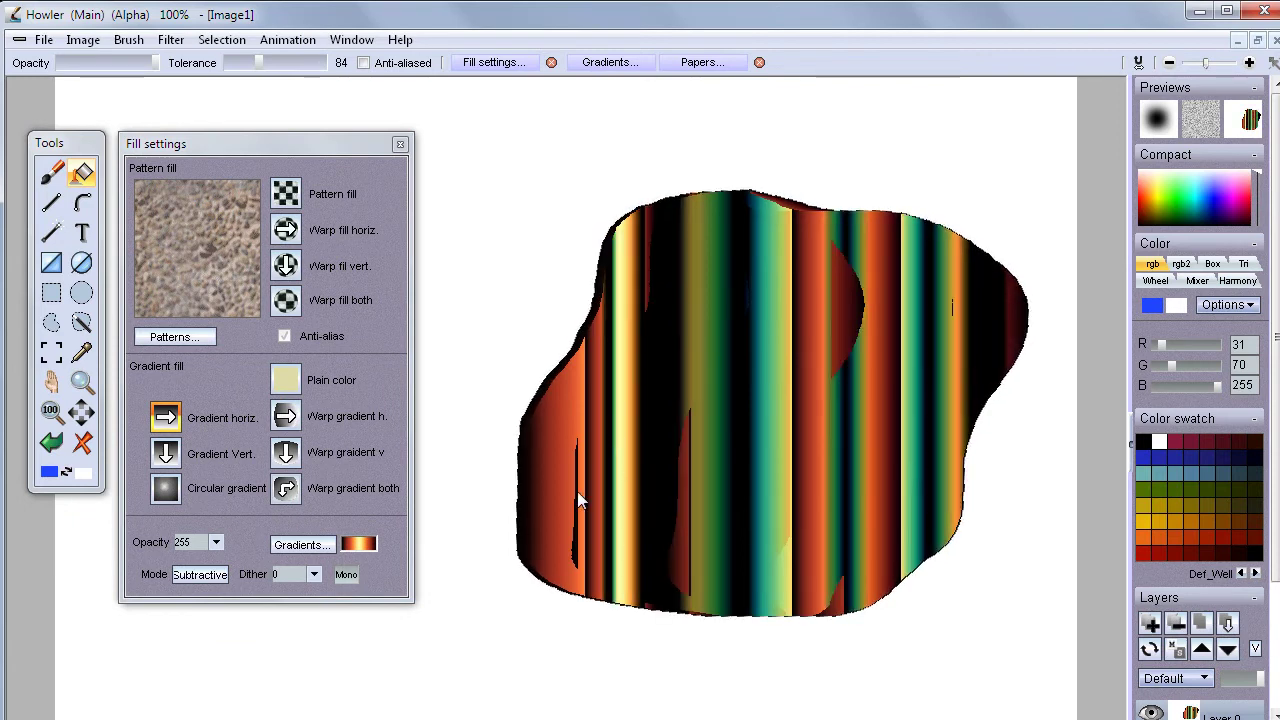
click(552, 445)
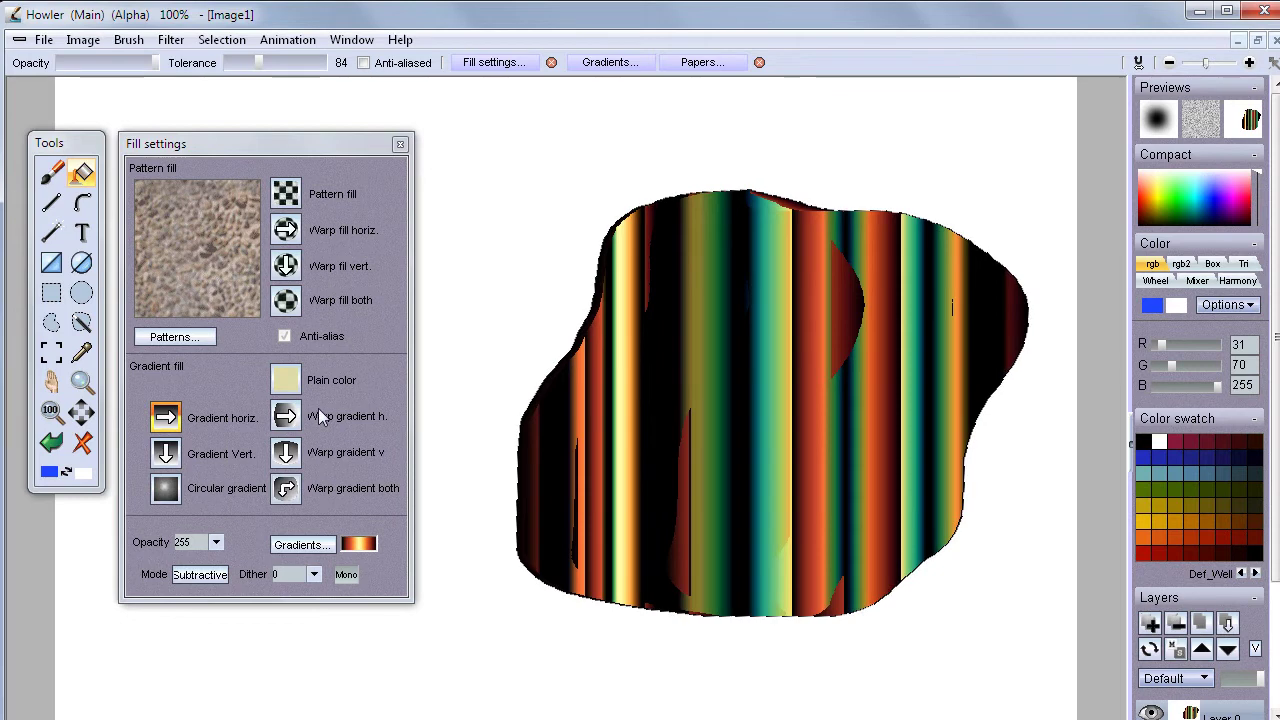
Choose the Airbrush, apply Horizontal mirror from the symmetry options, and reposition the Fill settings panel.
click(52, 172)
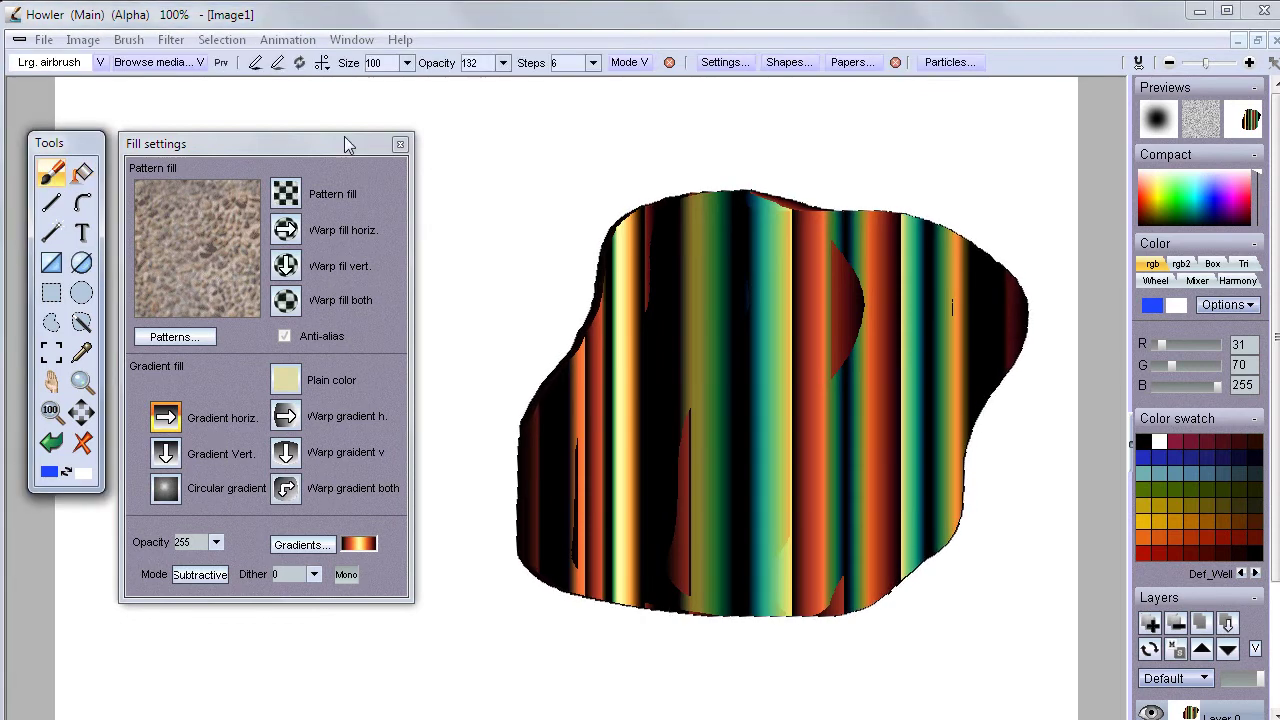
click(324, 63)
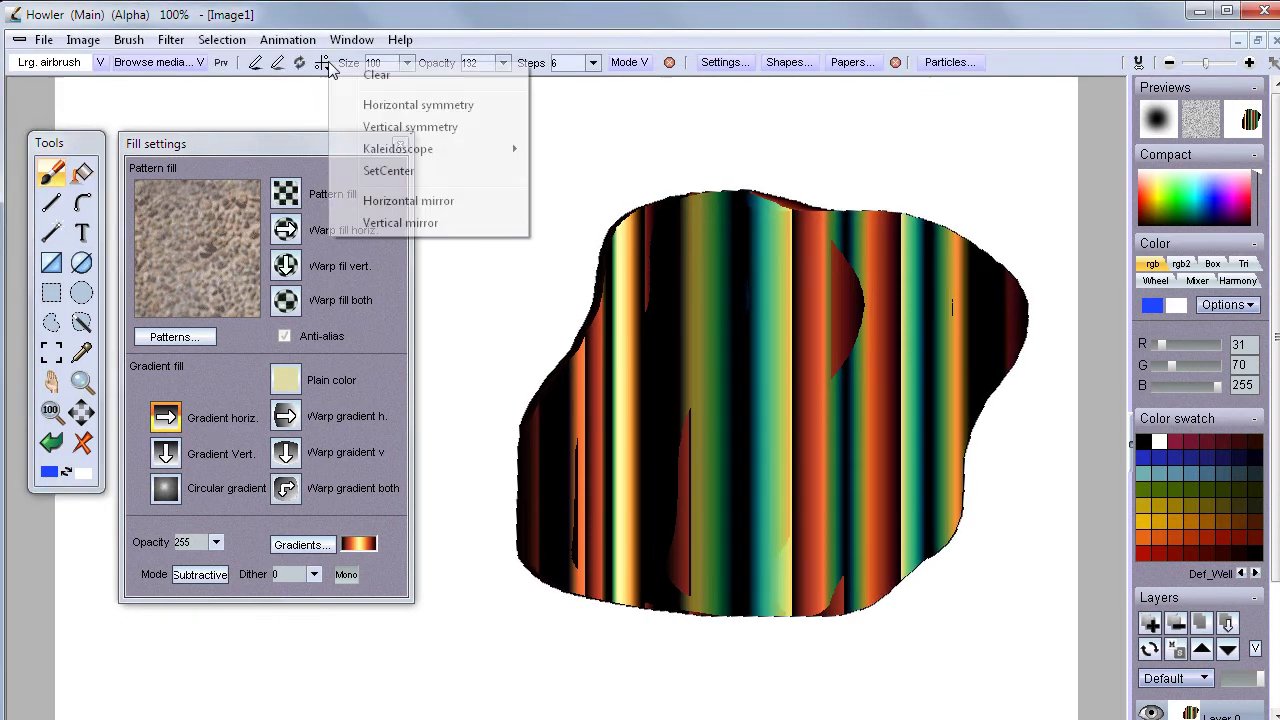
click(408, 201)
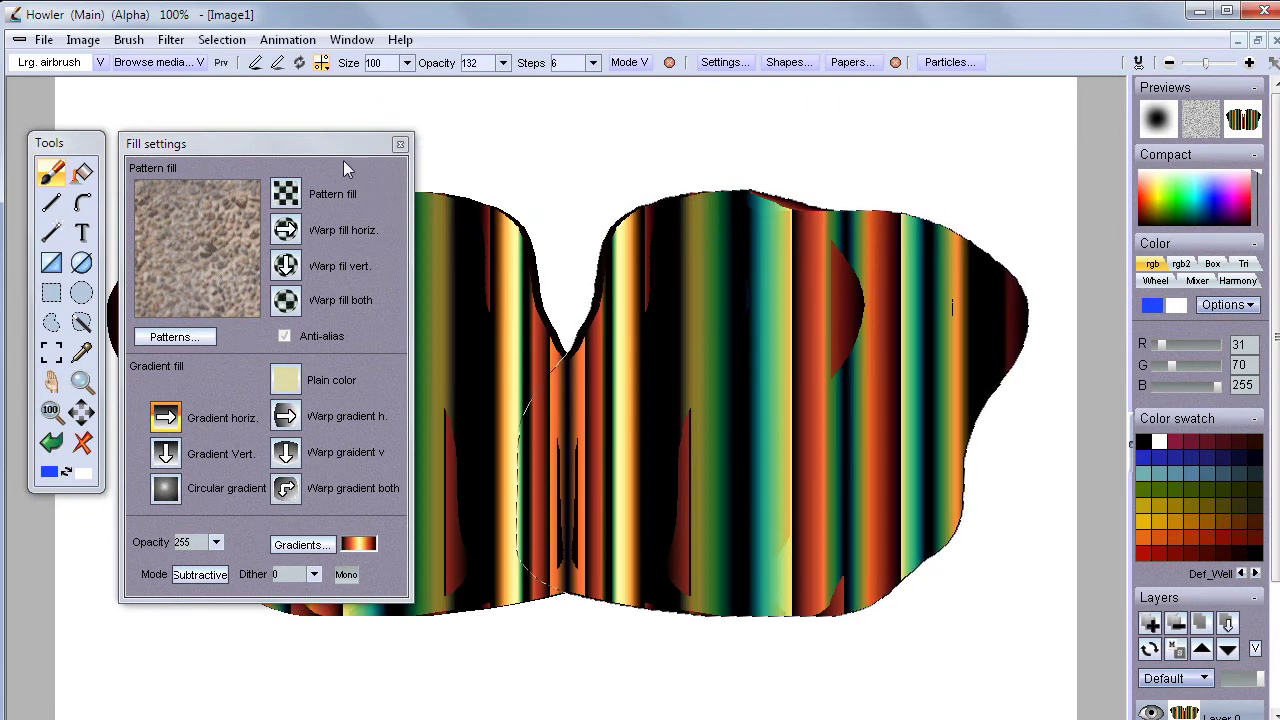
drag(328, 150, 335, 221)
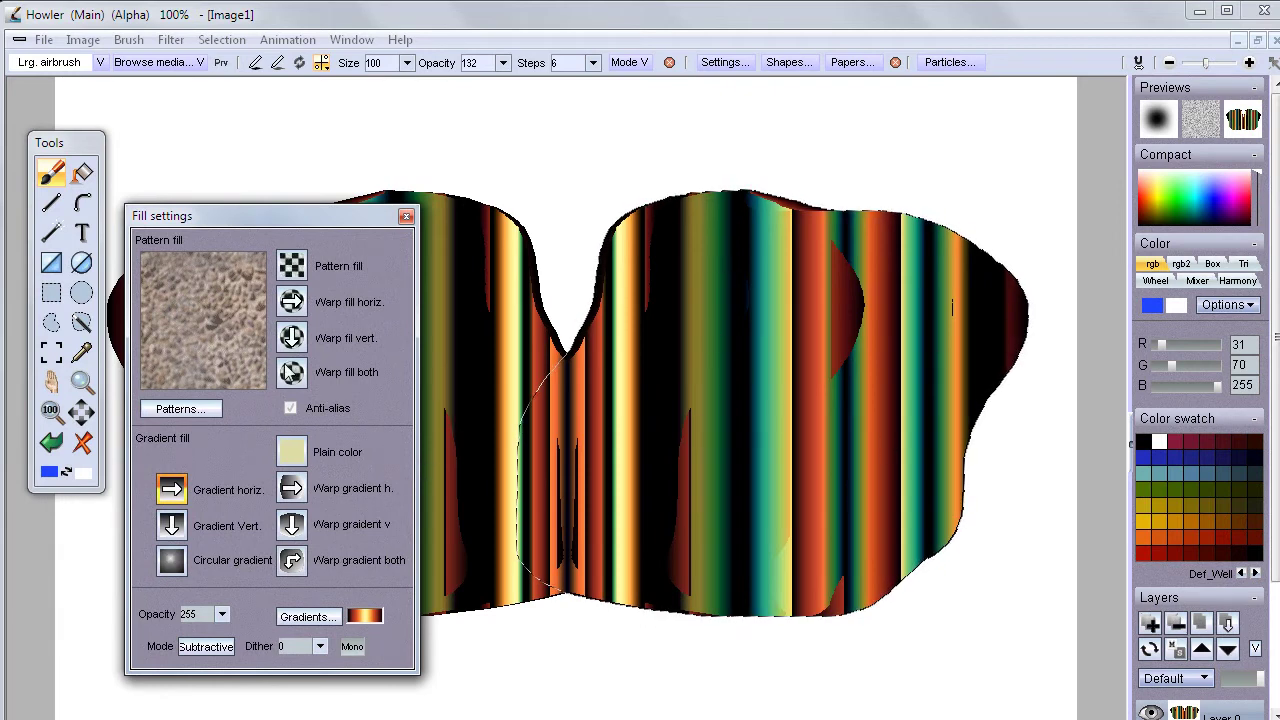
drag(320, 217, 337, 147)
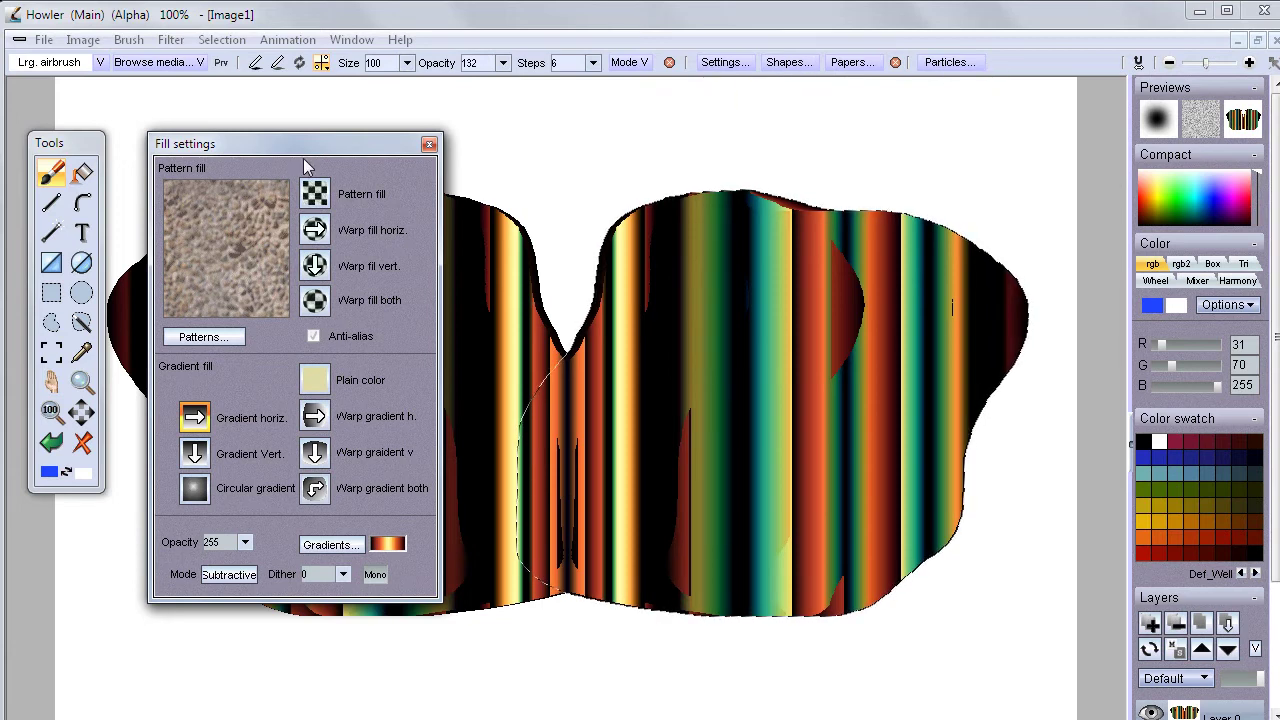
Select the Fill tool and open the Gradient editor from the Gradients collection.
click(83, 174)
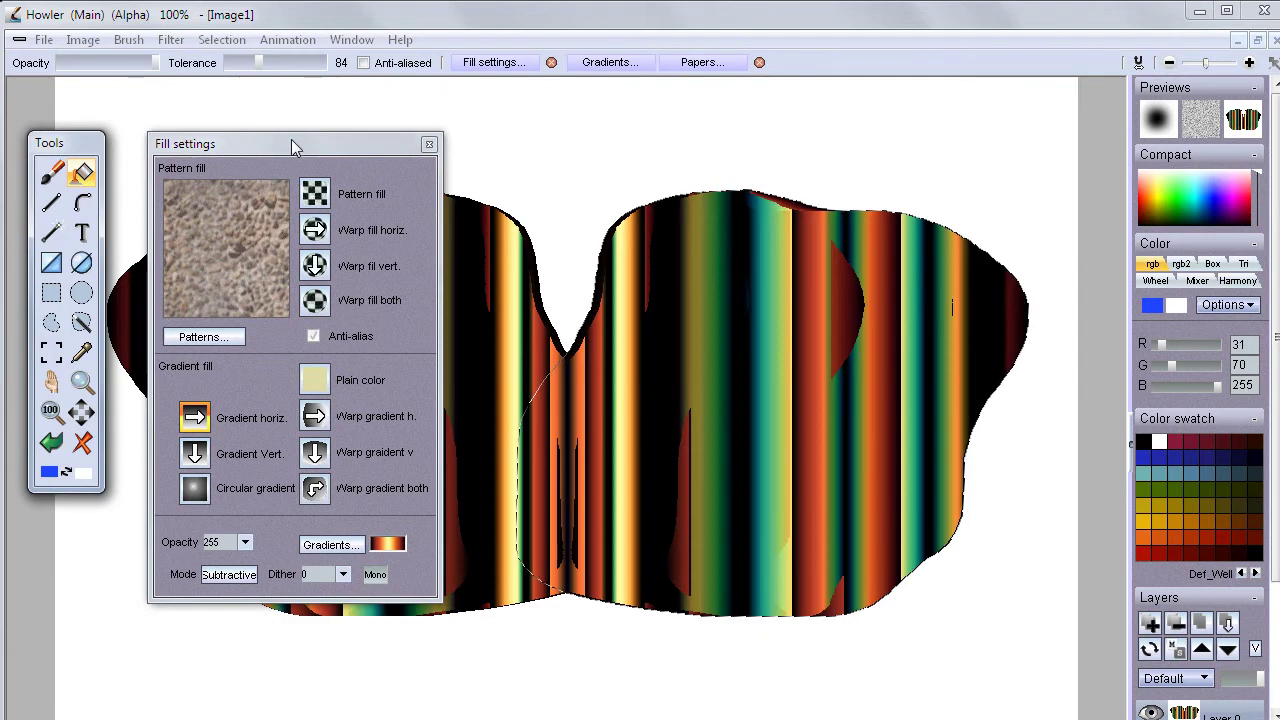
mouse_move(295, 147)
mouse_down()
mouse_move(353, 131)
mouse_move(305, 125)
mouse_up()
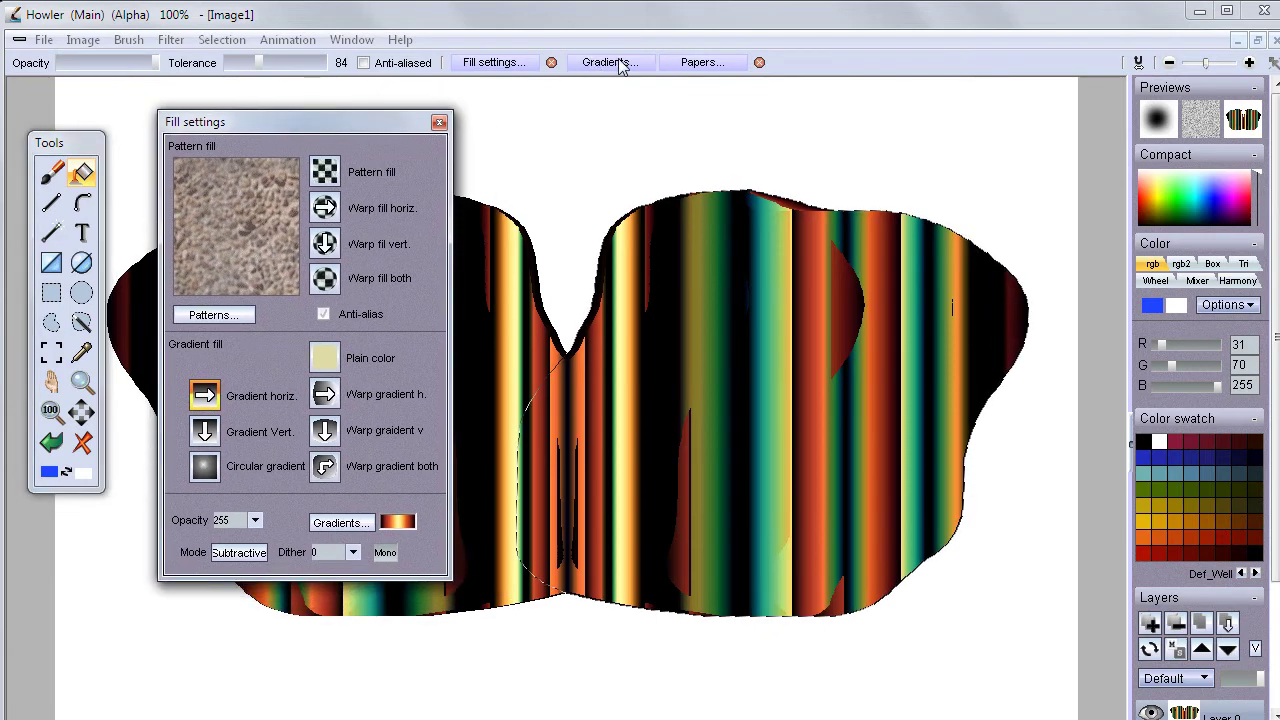
click(609, 62)
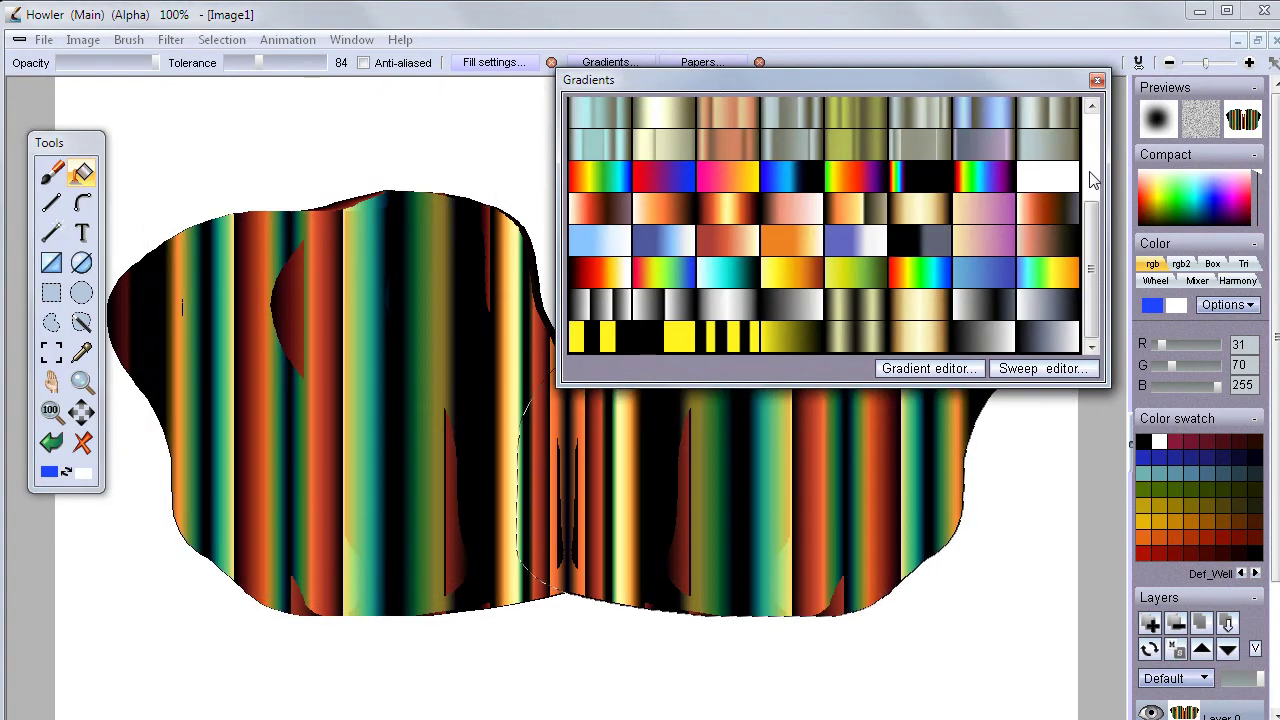
drag(1096, 228, 1092, 322)
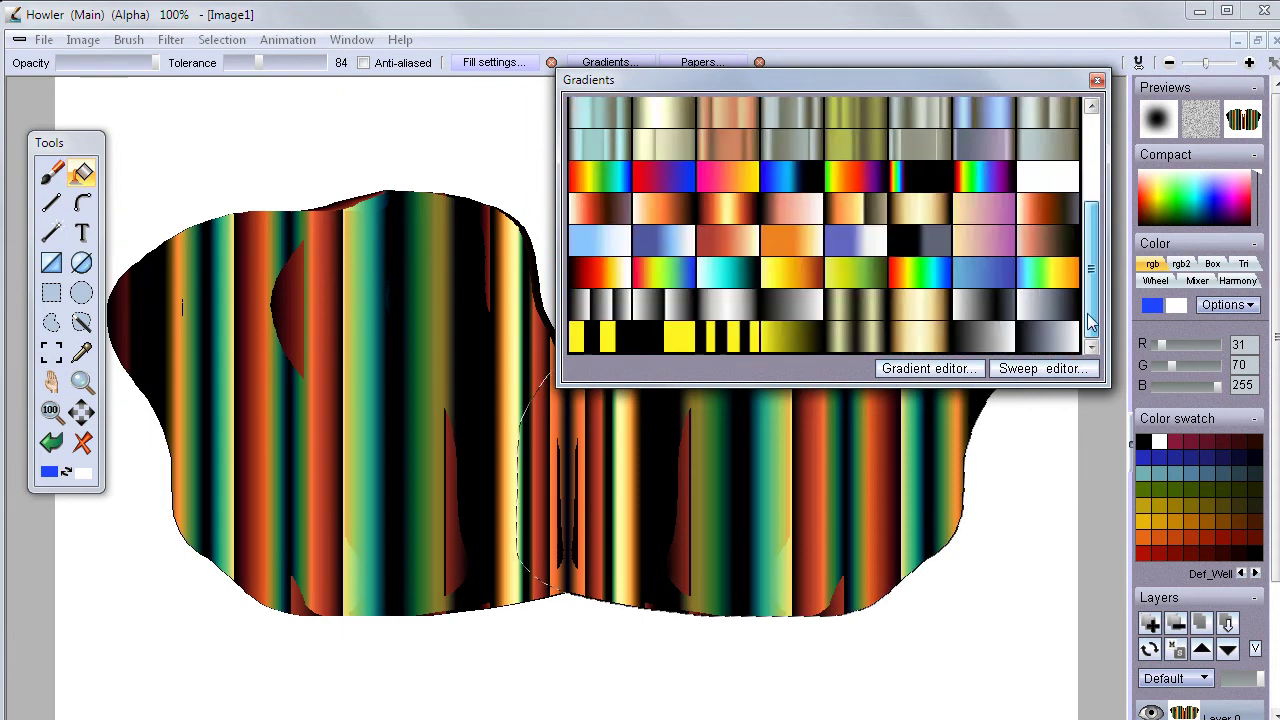
click(929, 369)
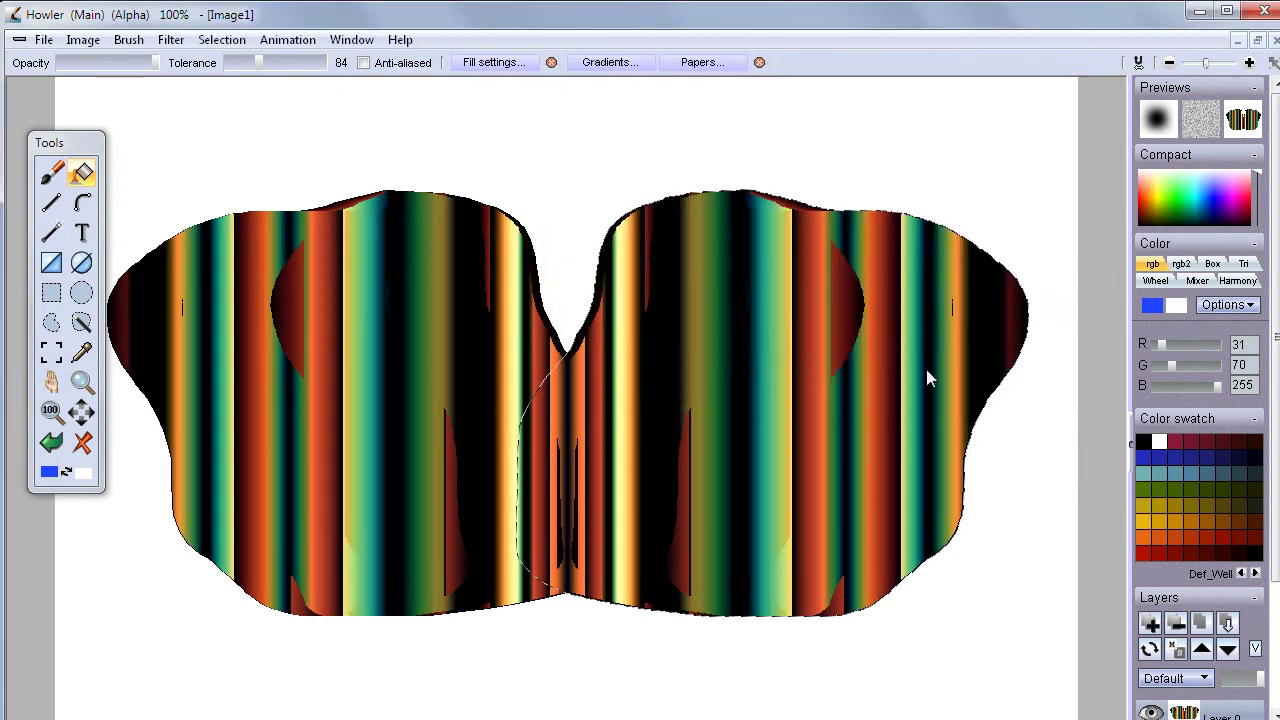
drag(803, 287, 306, 155)
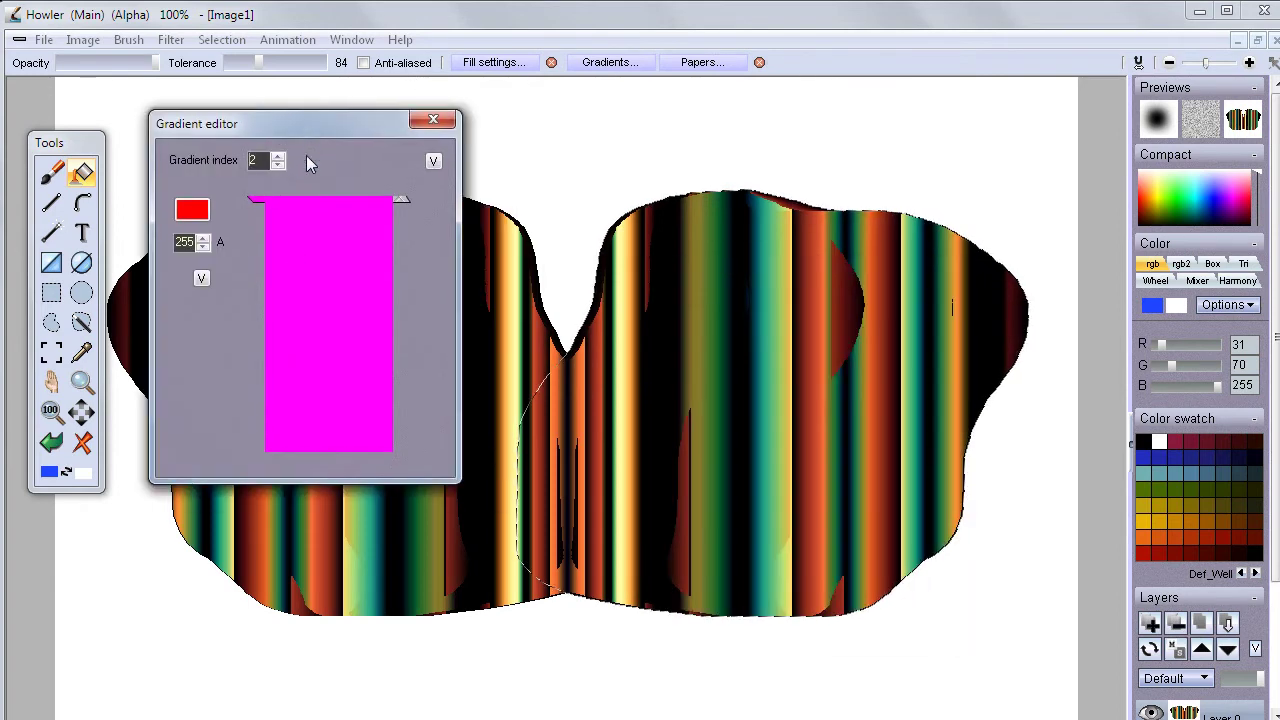
Add a new dark green stop midway in gradient 2.
click(283, 322)
click(209, 217)
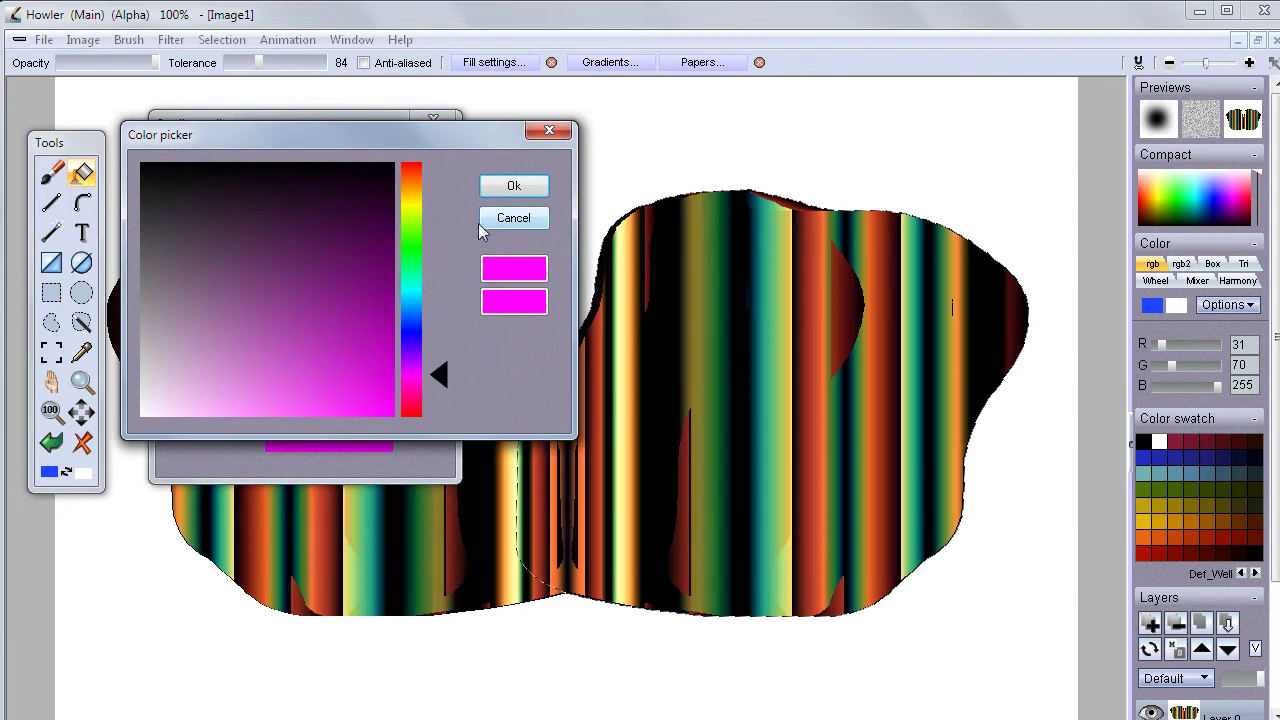
click(410, 252)
click(364, 242)
click(516, 187)
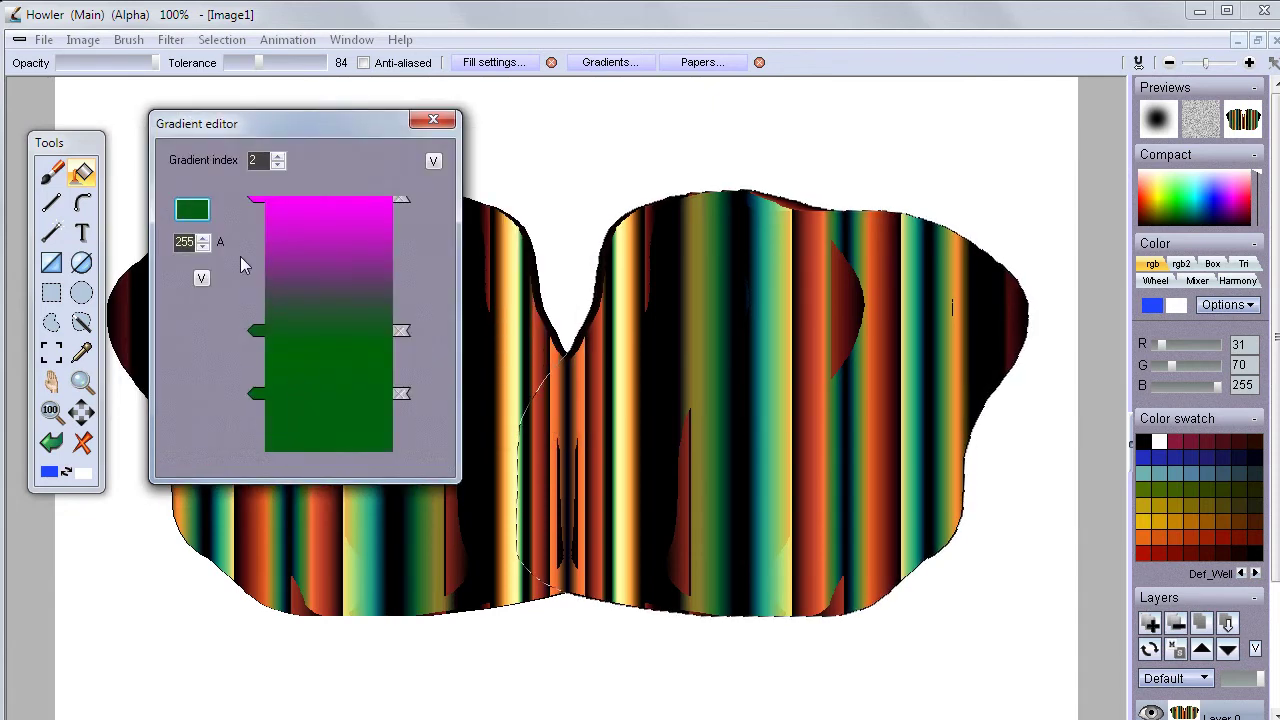
Move the bottom stop down and recolour it olive, delete the green stop, and lower the magenta stop.
drag(260, 396, 256, 441)
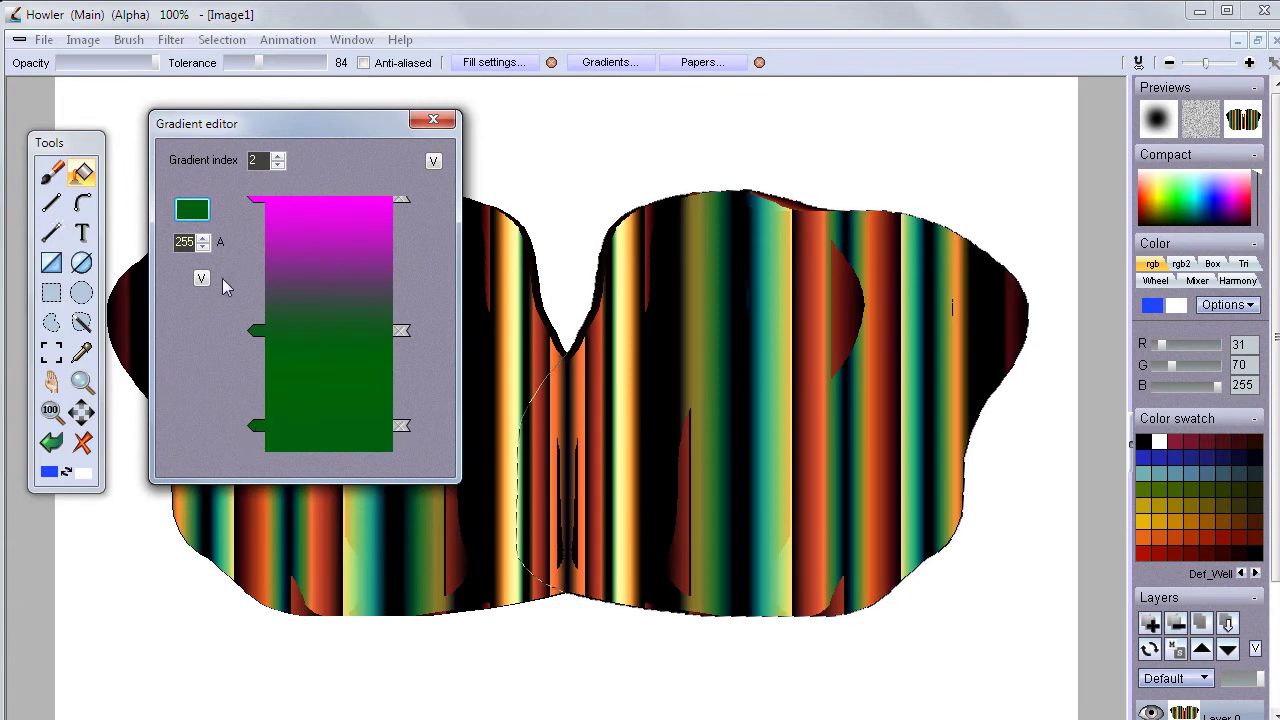
click(192, 210)
click(436, 232)
click(382, 318)
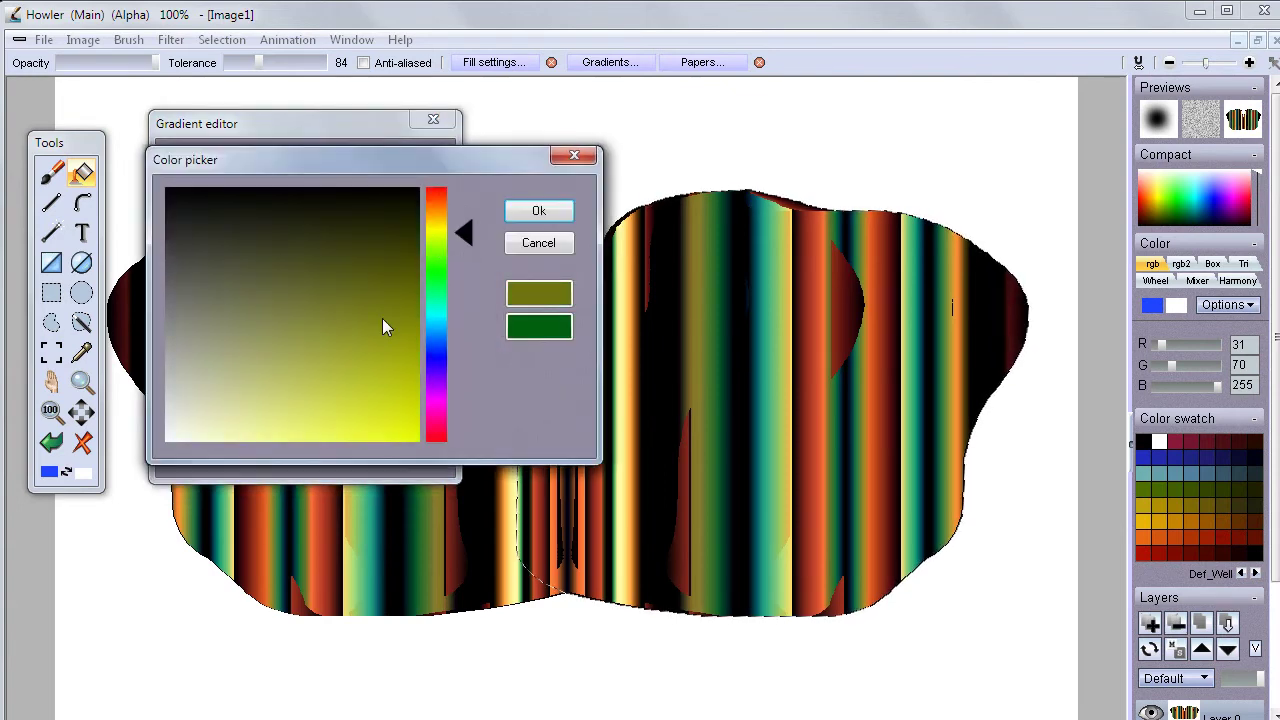
click(538, 213)
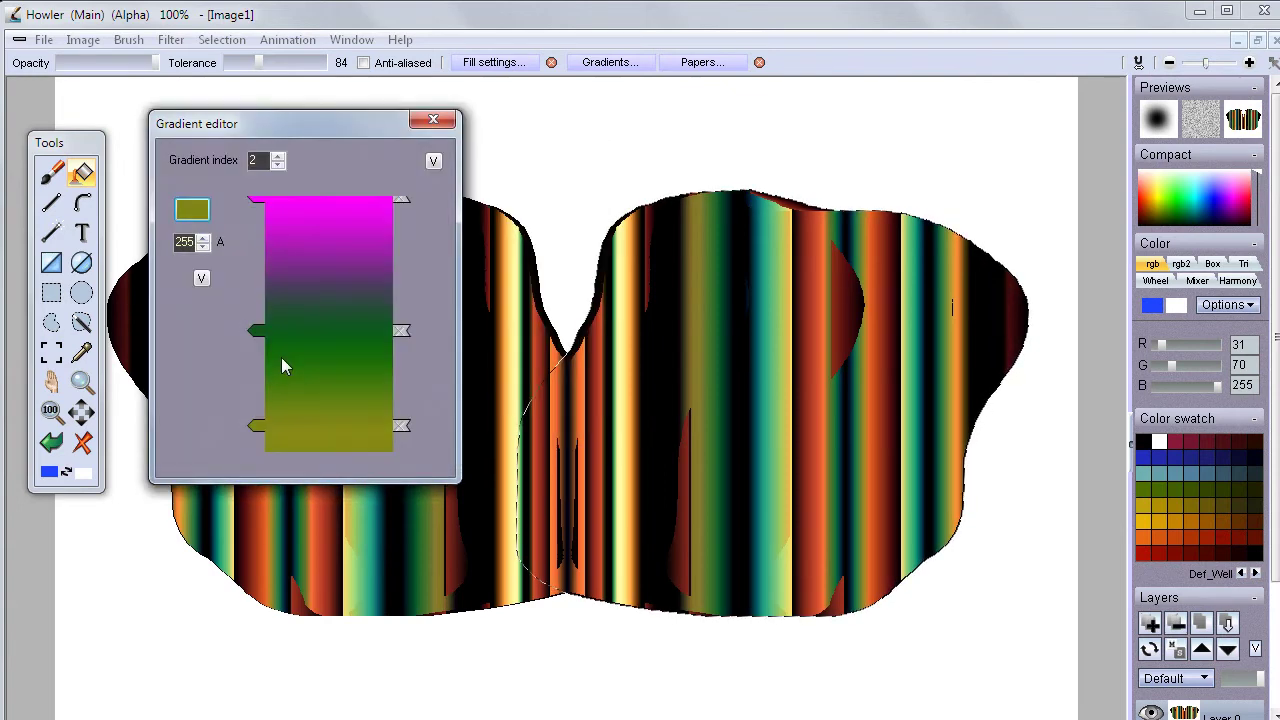
right_click(403, 333)
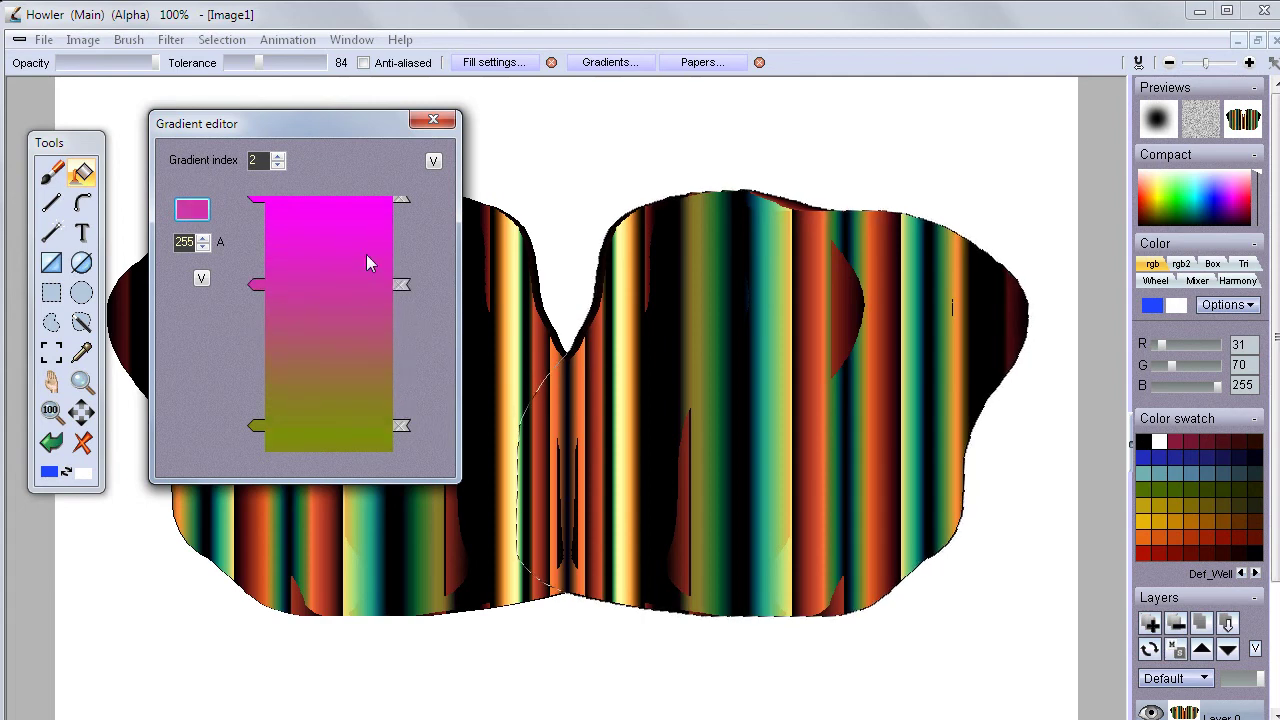
drag(257, 290, 252, 332)
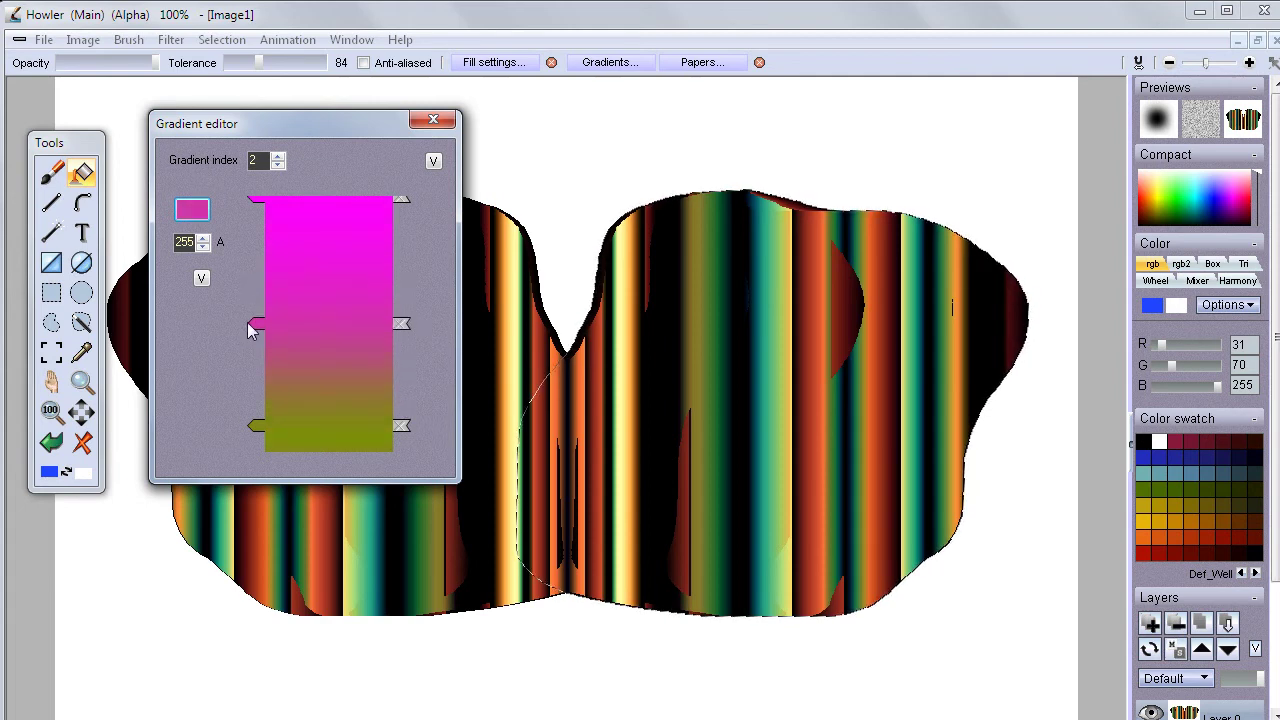
click(433, 120)
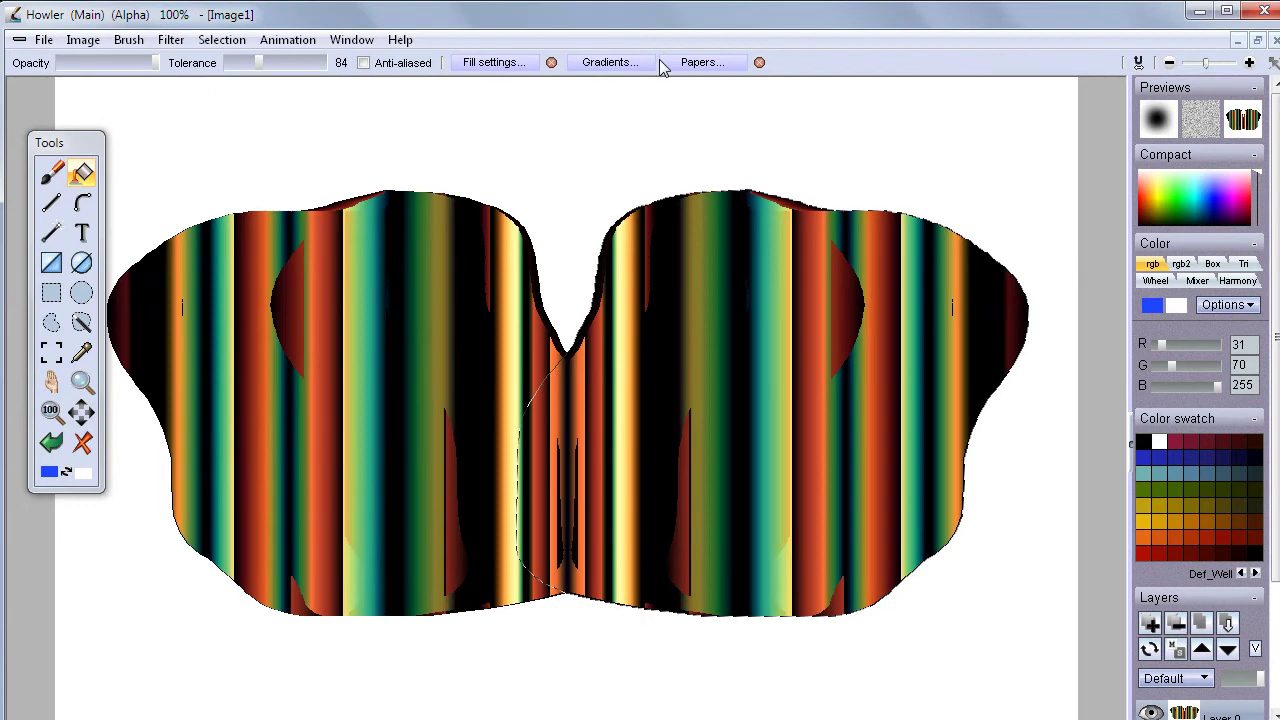
Open the gradient sweep editor, add a sweep marker, and redraw the value, red and green curves.
click(609, 65)
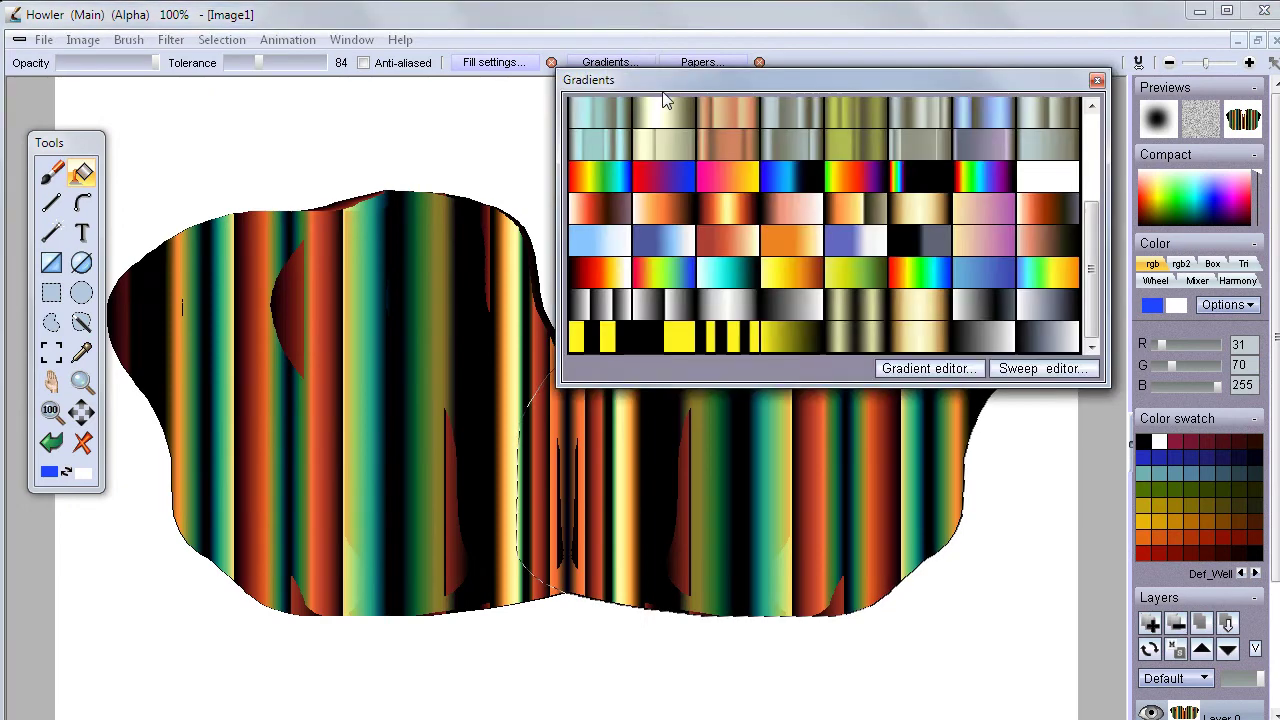
click(1040, 370)
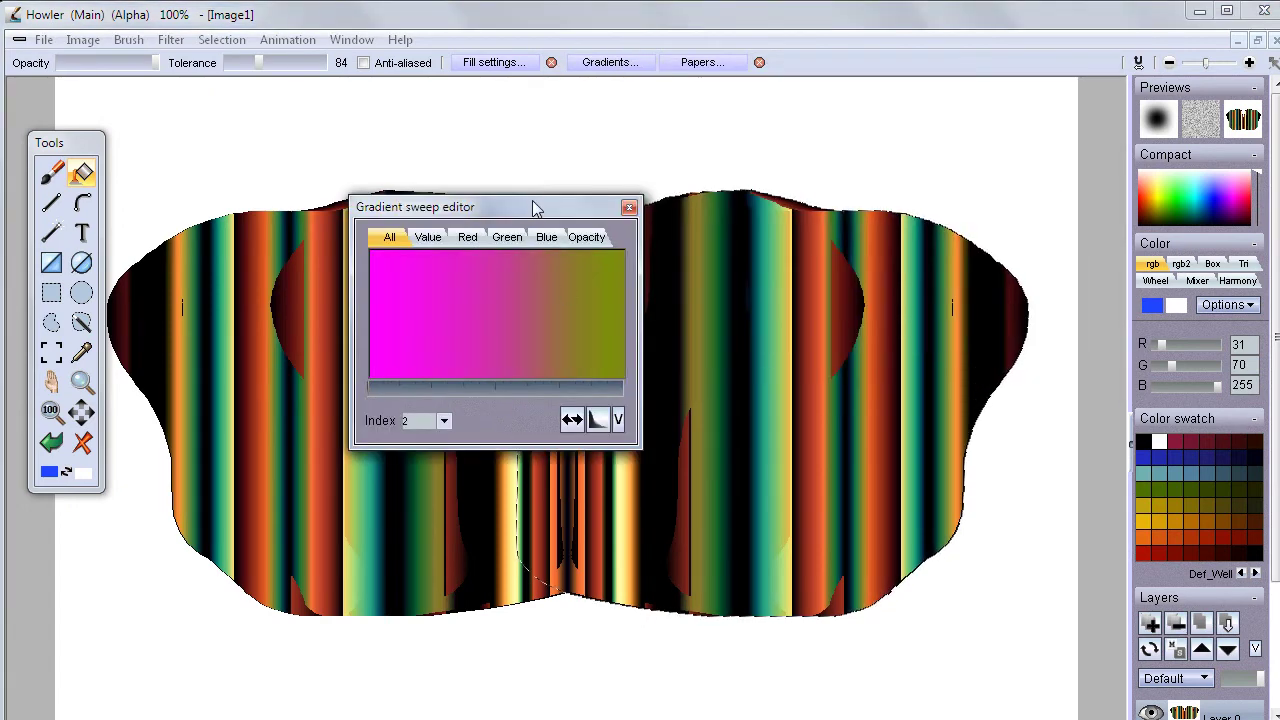
drag(533, 207, 315, 117)
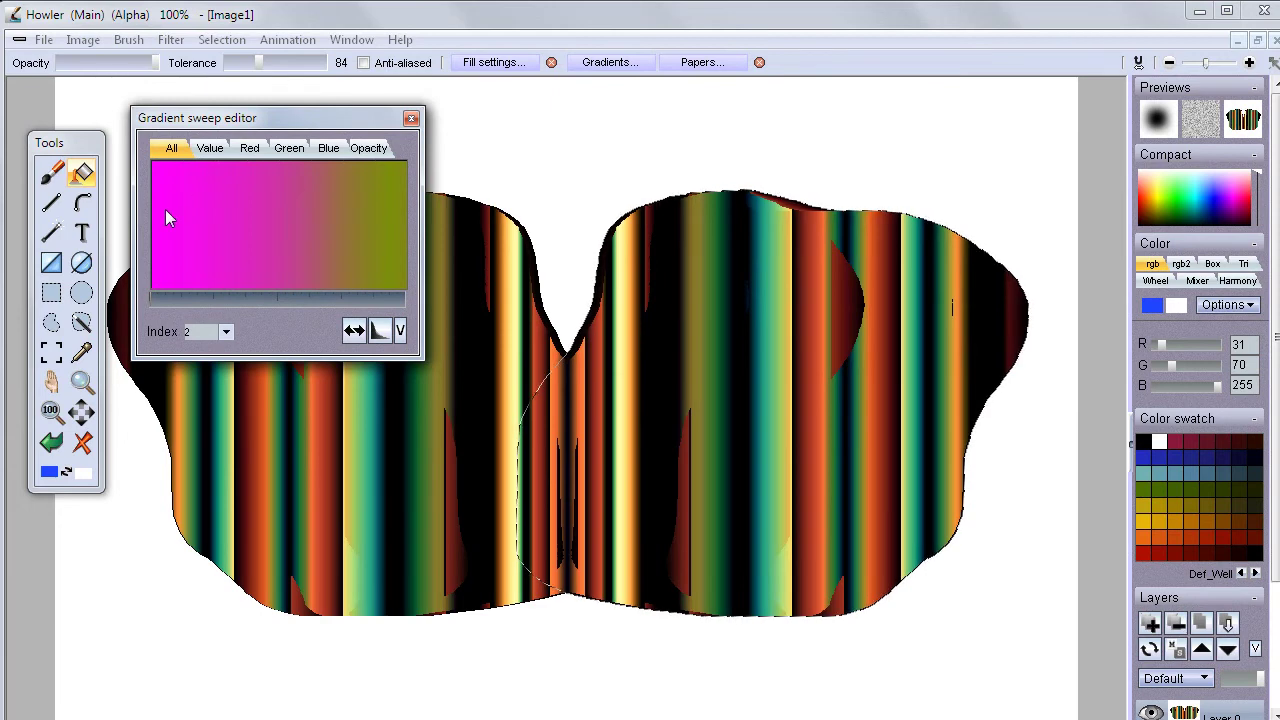
click(350, 200)
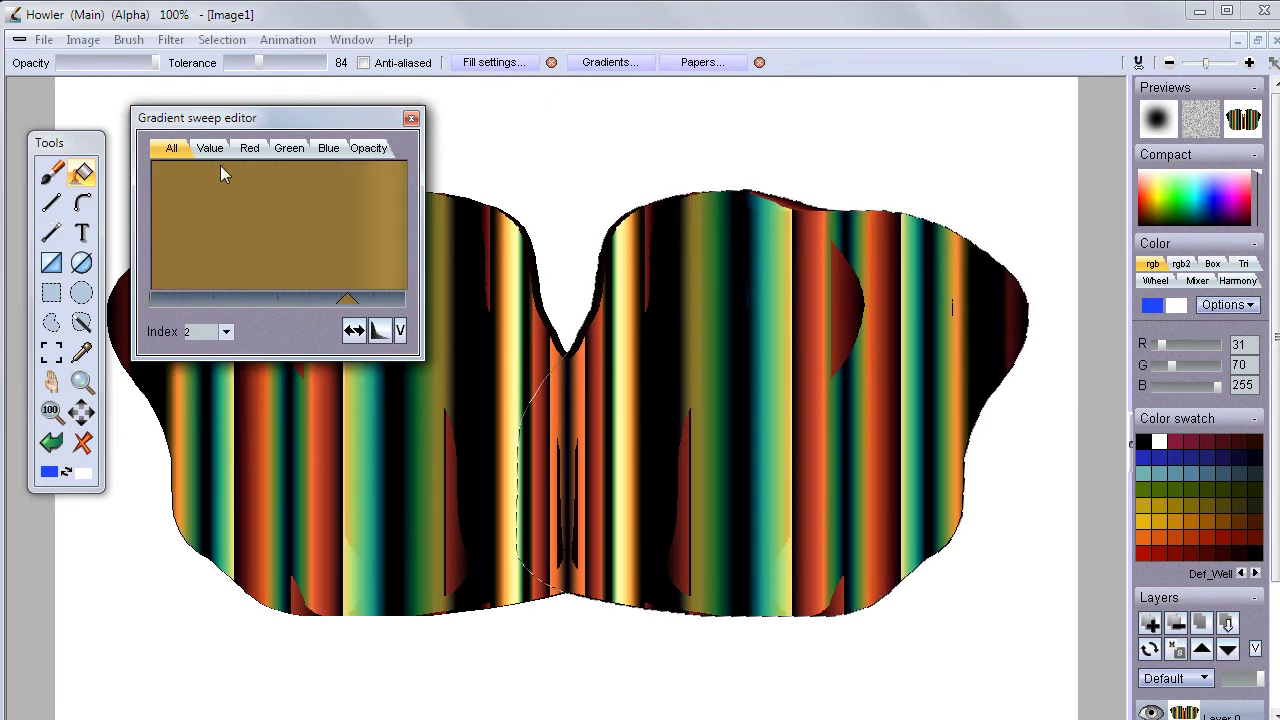
click(210, 148)
mouse_move(166, 232)
mouse_down()
mouse_move(201, 177)
mouse_move(405, 273)
mouse_up()
click(250, 148)
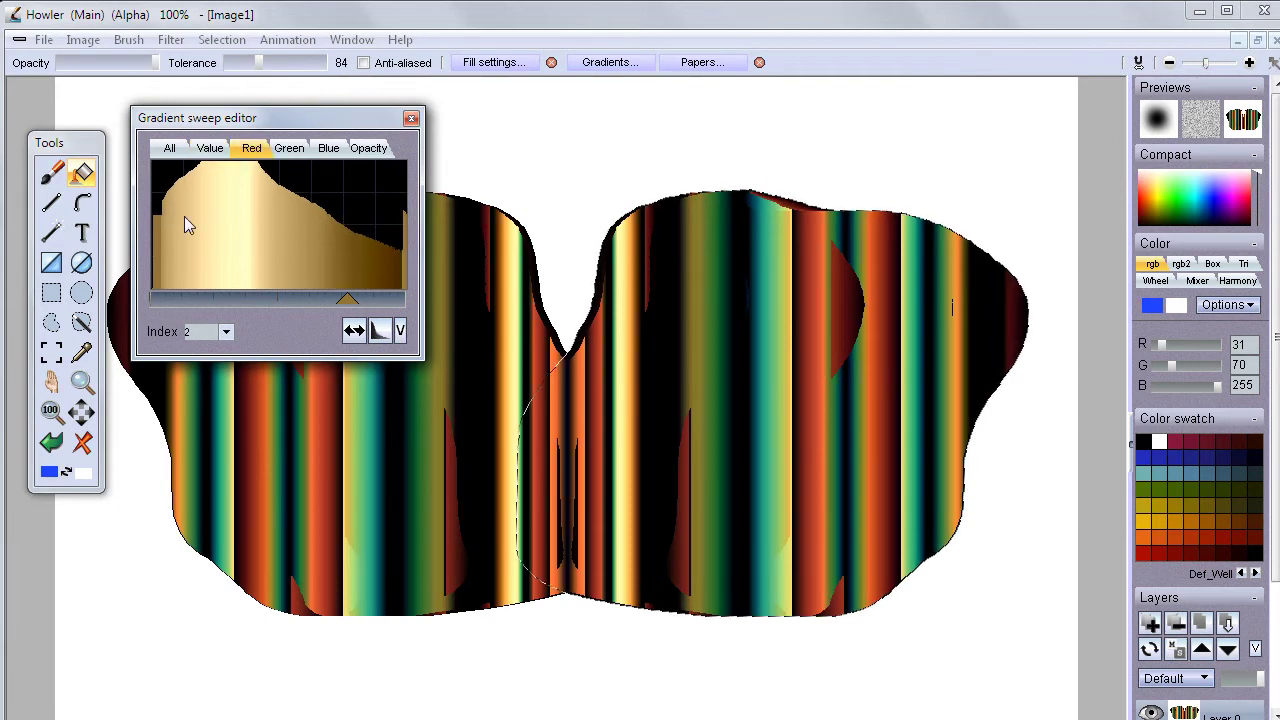
mouse_move(199, 240)
mouse_down()
mouse_move(258, 241)
mouse_move(314, 193)
mouse_move(352, 186)
mouse_move(410, 275)
mouse_up()
click(290, 149)
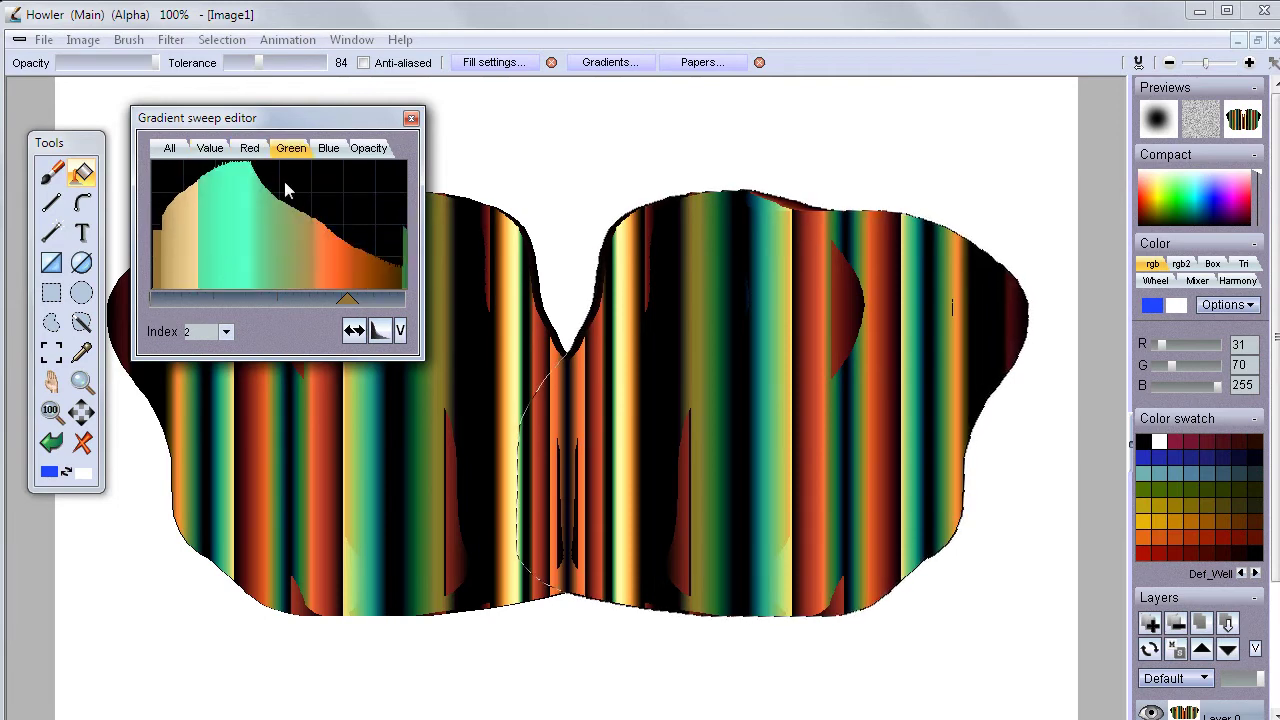
mouse_move(260, 230)
mouse_down()
mouse_move(117, 138)
mouse_move(406, 288)
mouse_up()
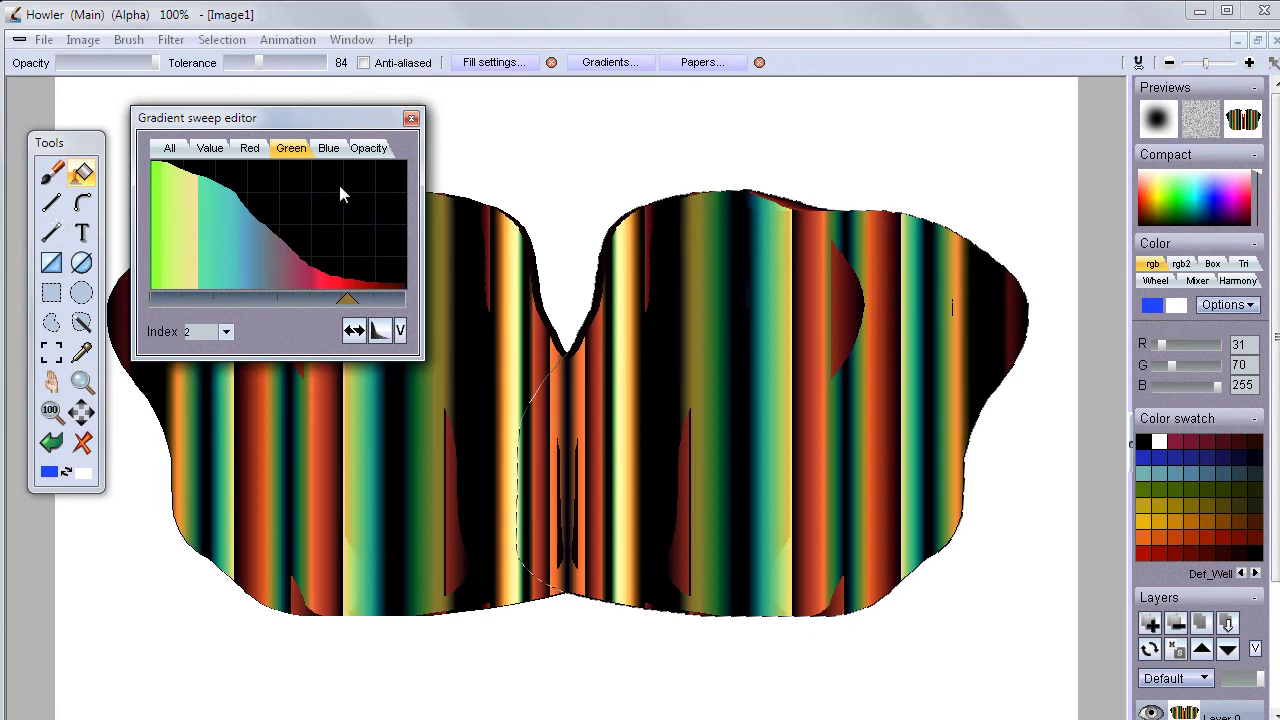
Draw blocky opacity bars on the Opacity tab and smooth them into a row of peaks.
click(334, 150)
click(370, 152)
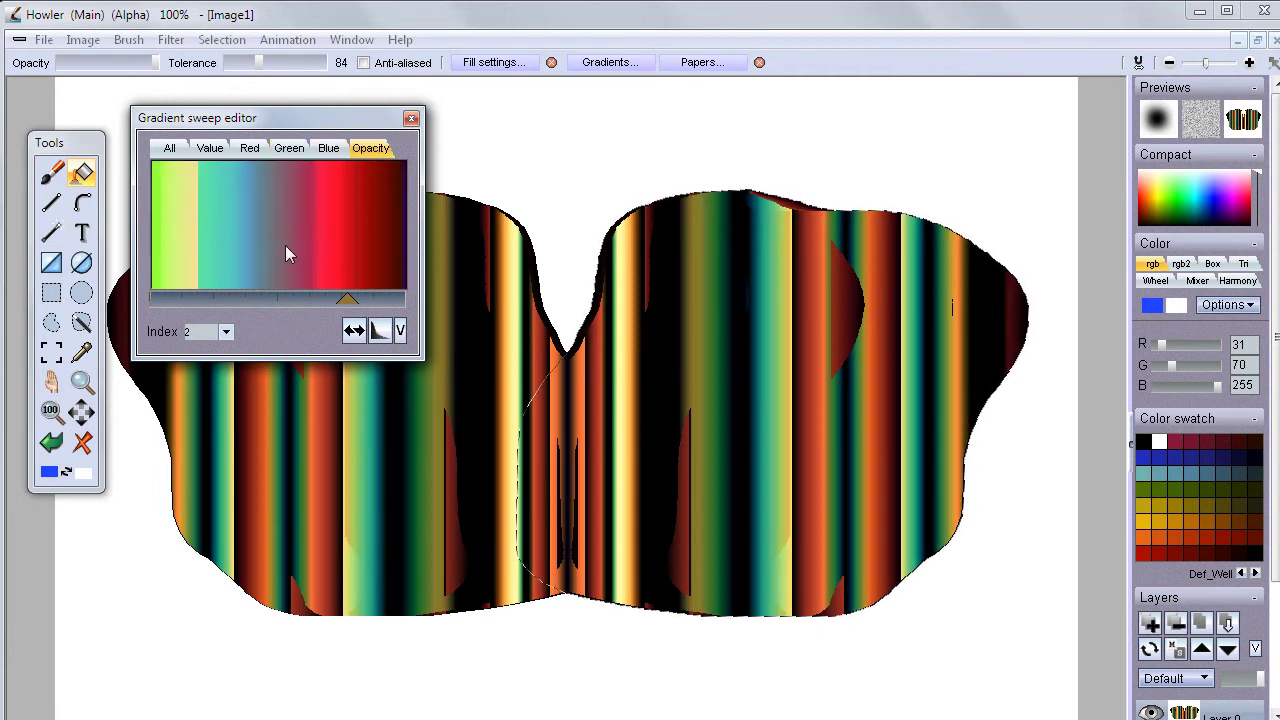
mouse_move(165, 263)
mouse_down()
mouse_move(127, 137)
mouse_move(174, 140)
mouse_move(222, 287)
mouse_move(299, 308)
mouse_move(323, 257)
mouse_move(323, 165)
mouse_up()
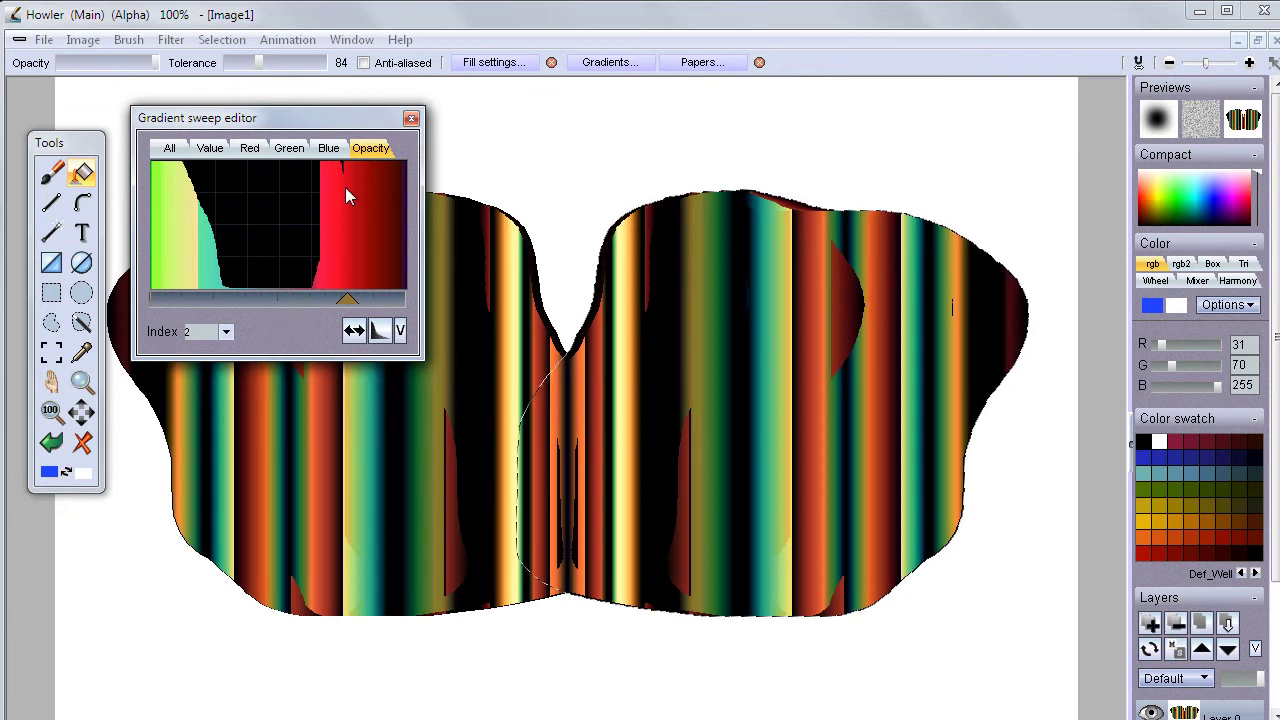
drag(358, 308, 386, 224)
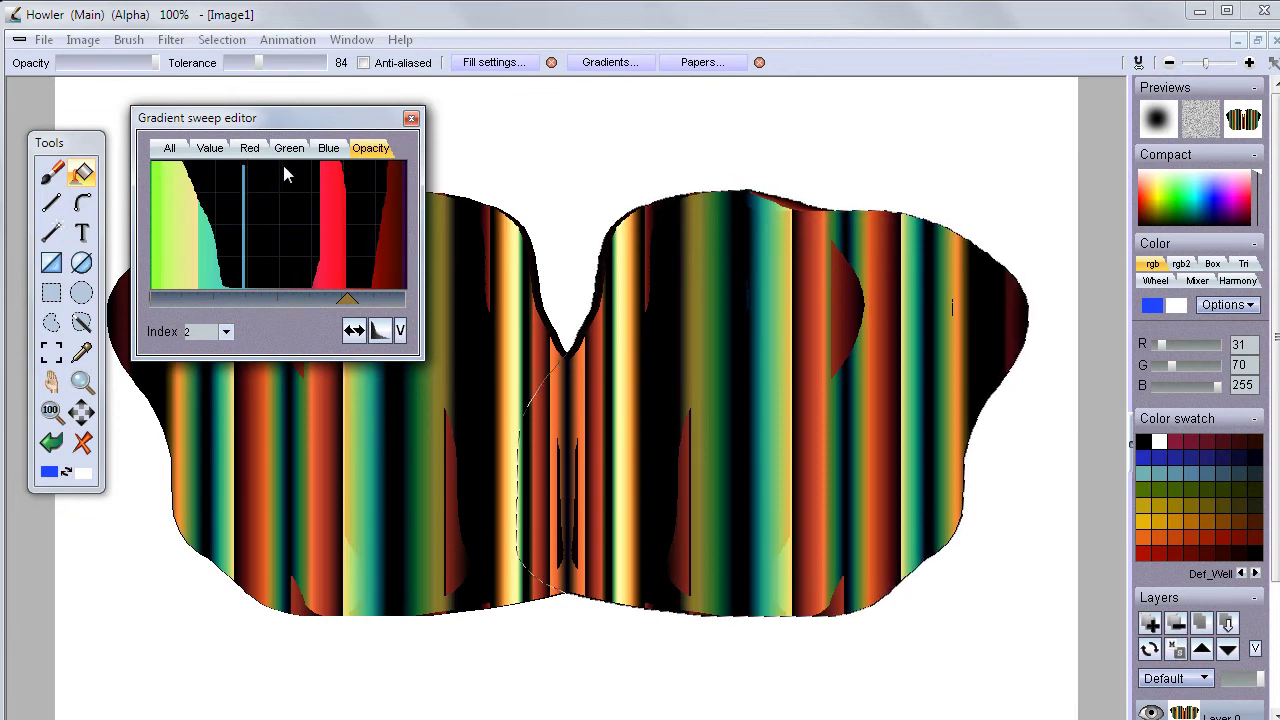
drag(284, 167, 257, 177)
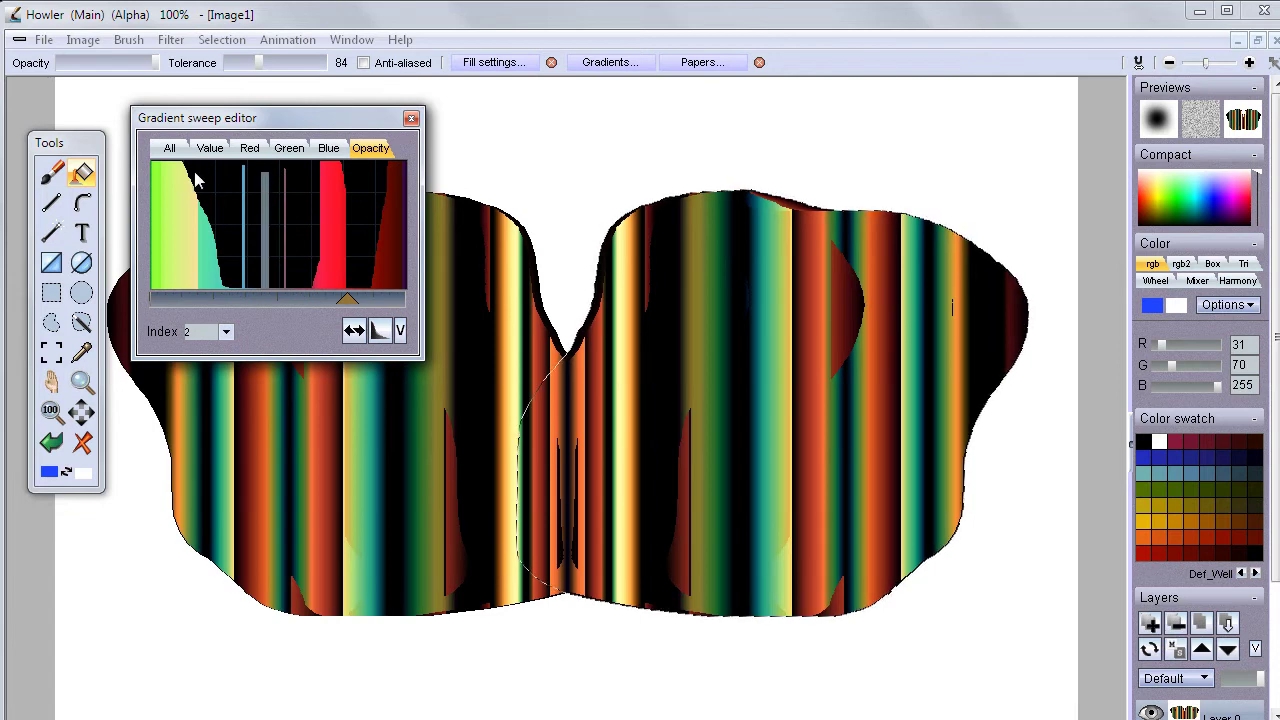
drag(216, 176, 267, 183)
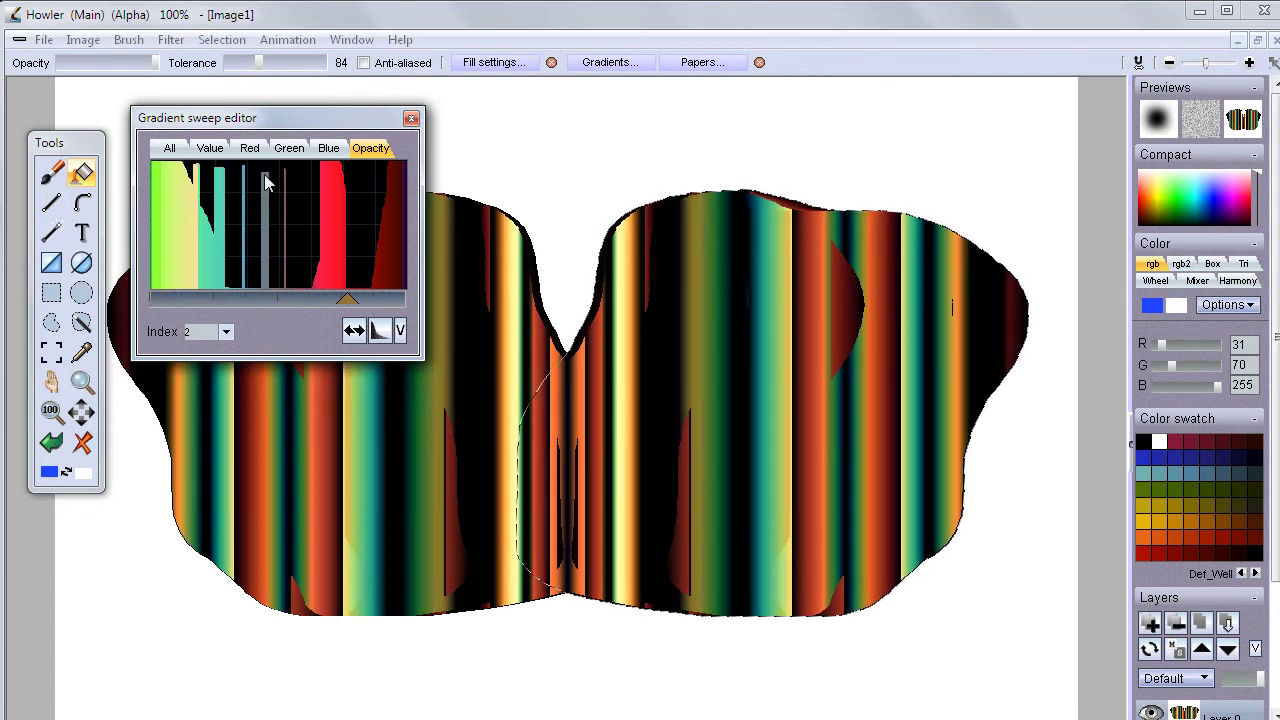
drag(358, 184, 364, 176)
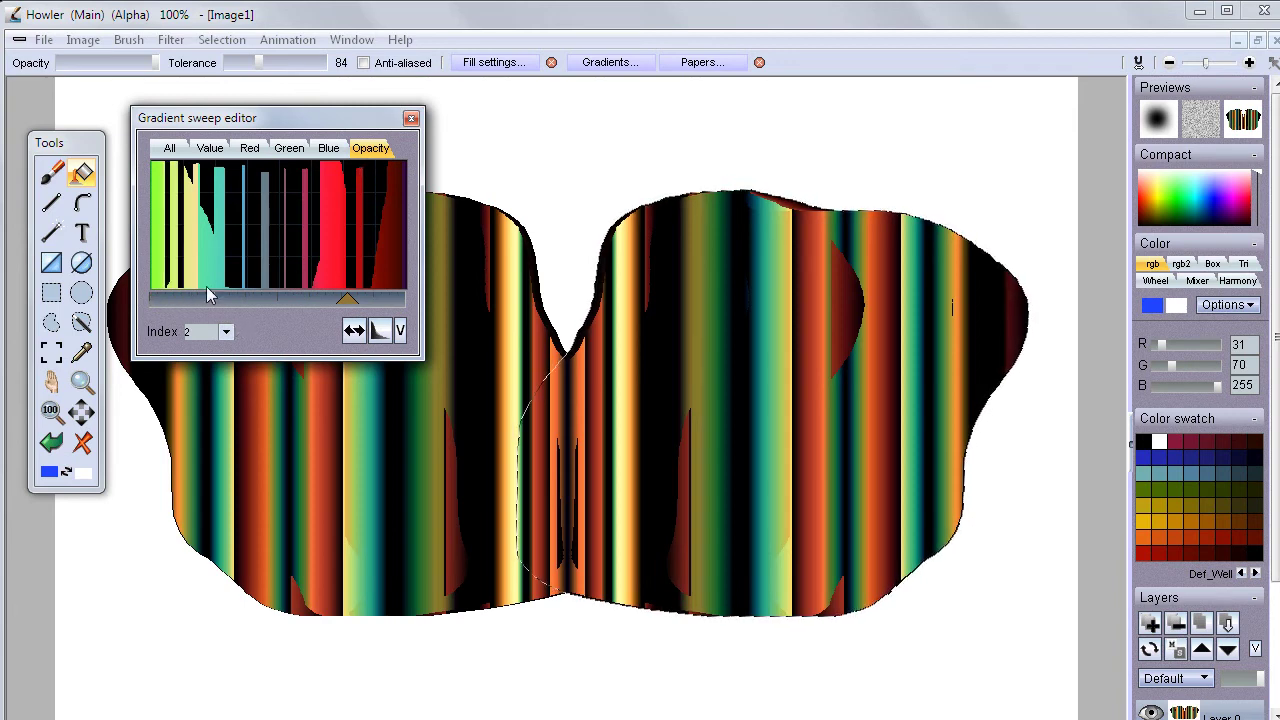
click(381, 333)
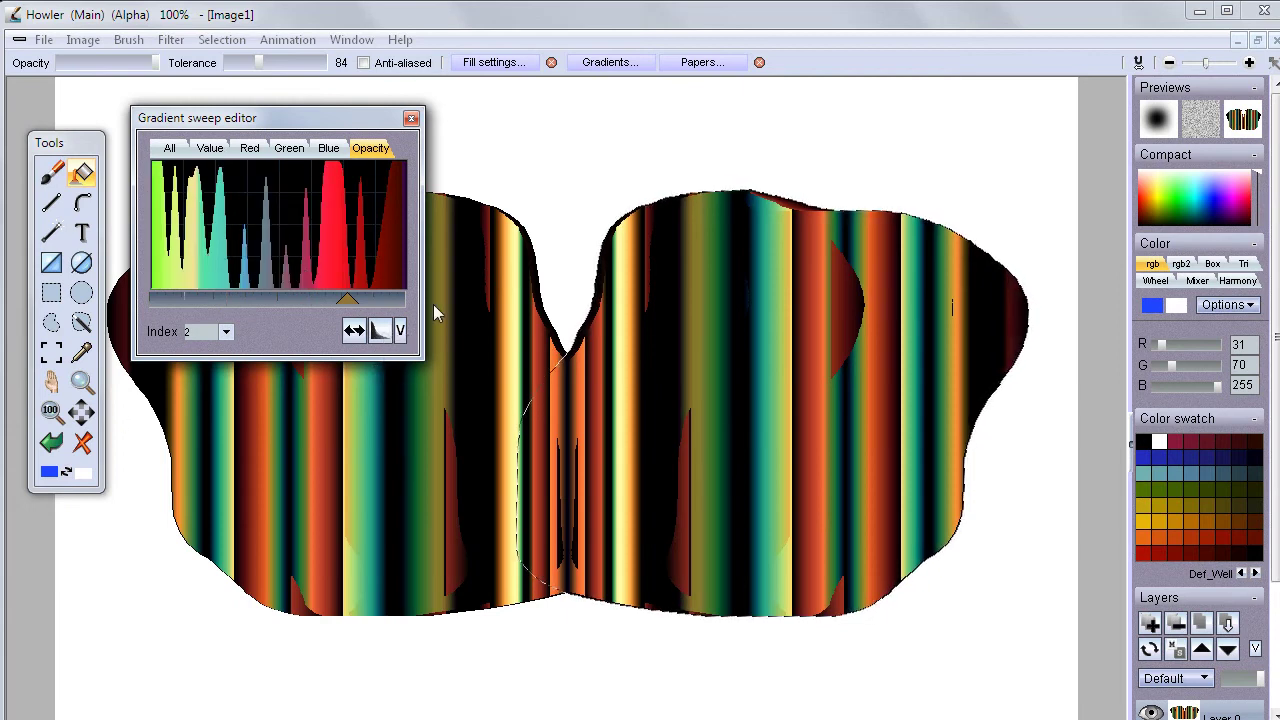
click(399, 334)
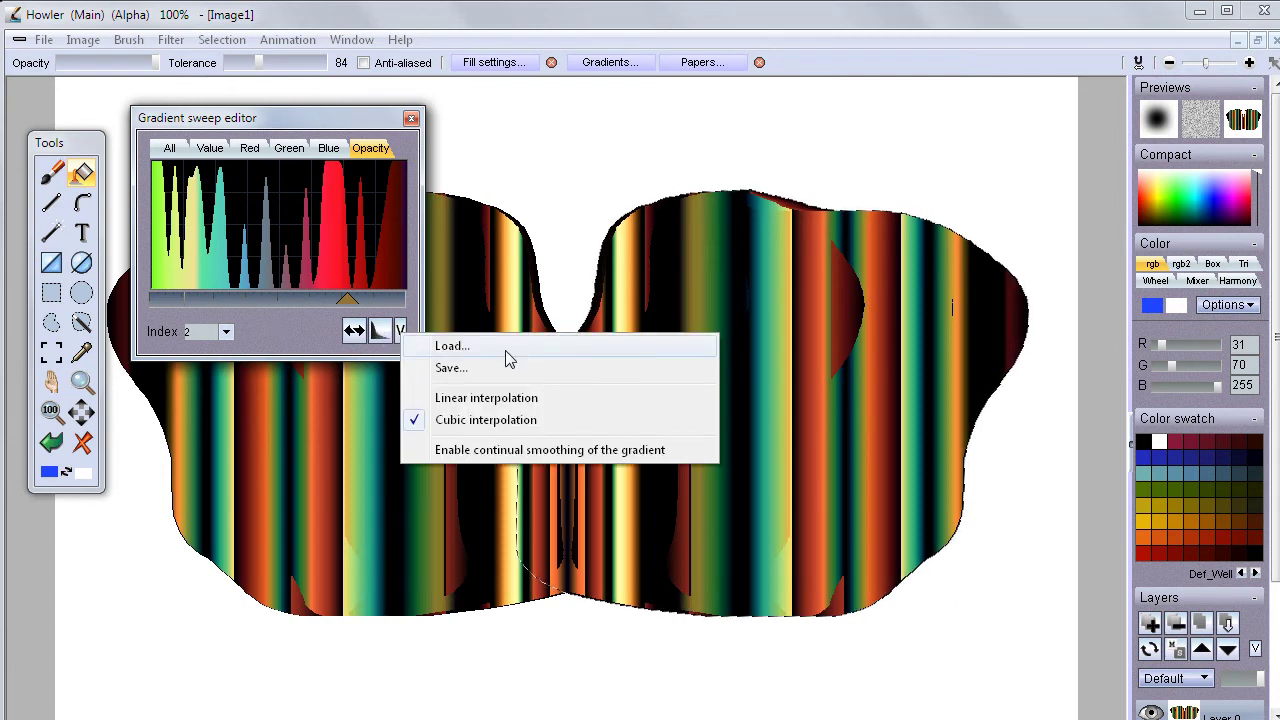
Load a saved .grd gradient file and change the gradient index from 2 to 5.
click(455, 346)
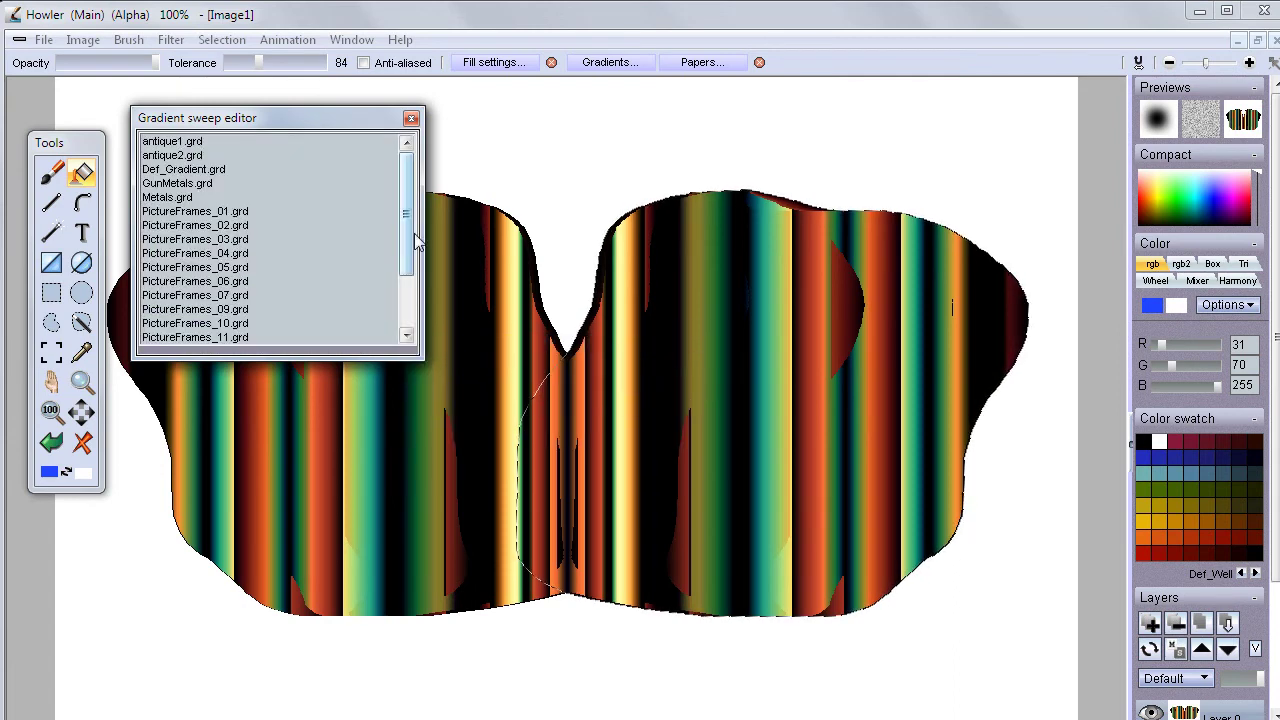
scroll(403, 328, down, 2)
scroll(403, 328, up, 5)
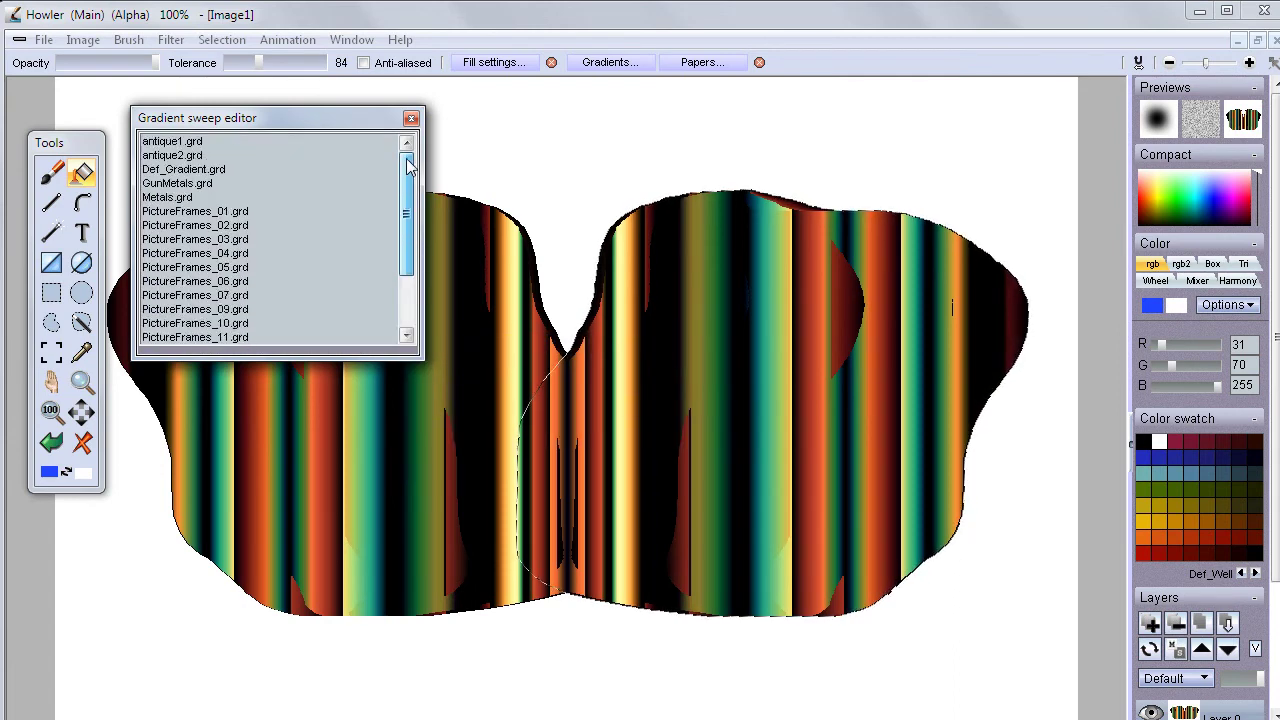
double_click(180, 169)
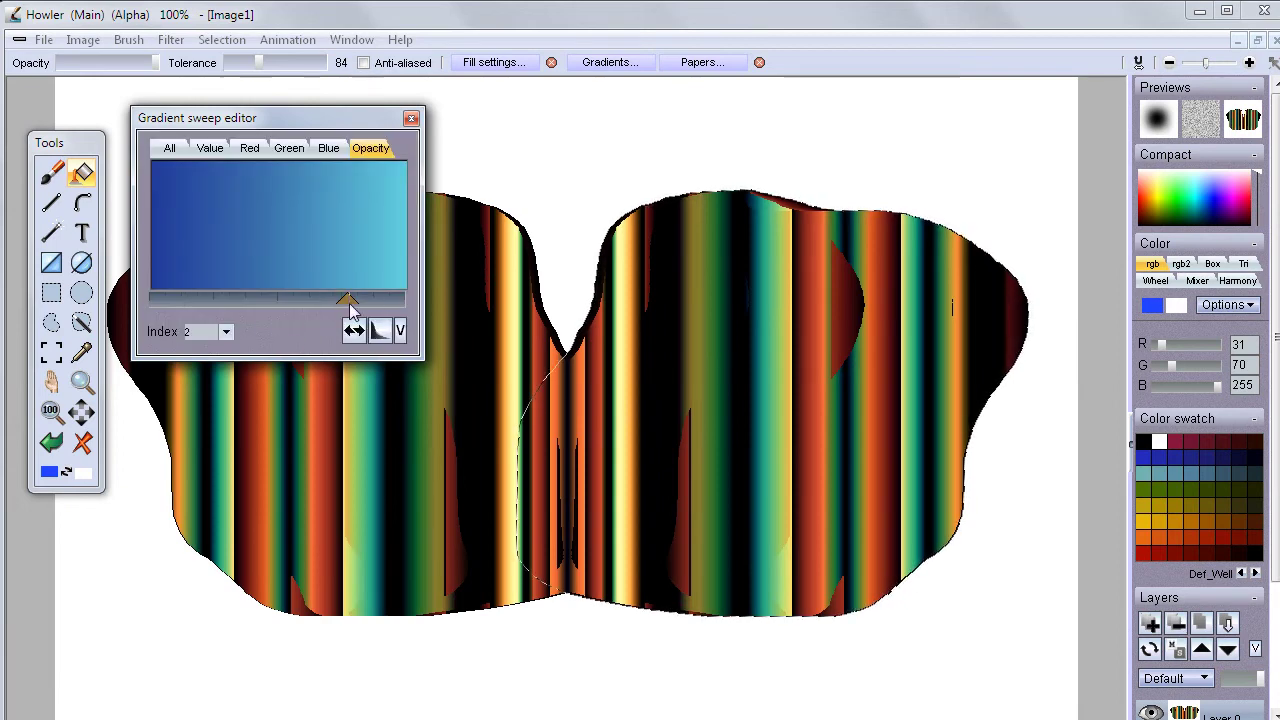
click(226, 331)
mouse_move(206, 357)
mouse_down()
mouse_move(232, 352)
mouse_move(130, 352)
mouse_move(224, 370)
mouse_move(185, 358)
mouse_move(243, 357)
mouse_move(222, 362)
mouse_up()
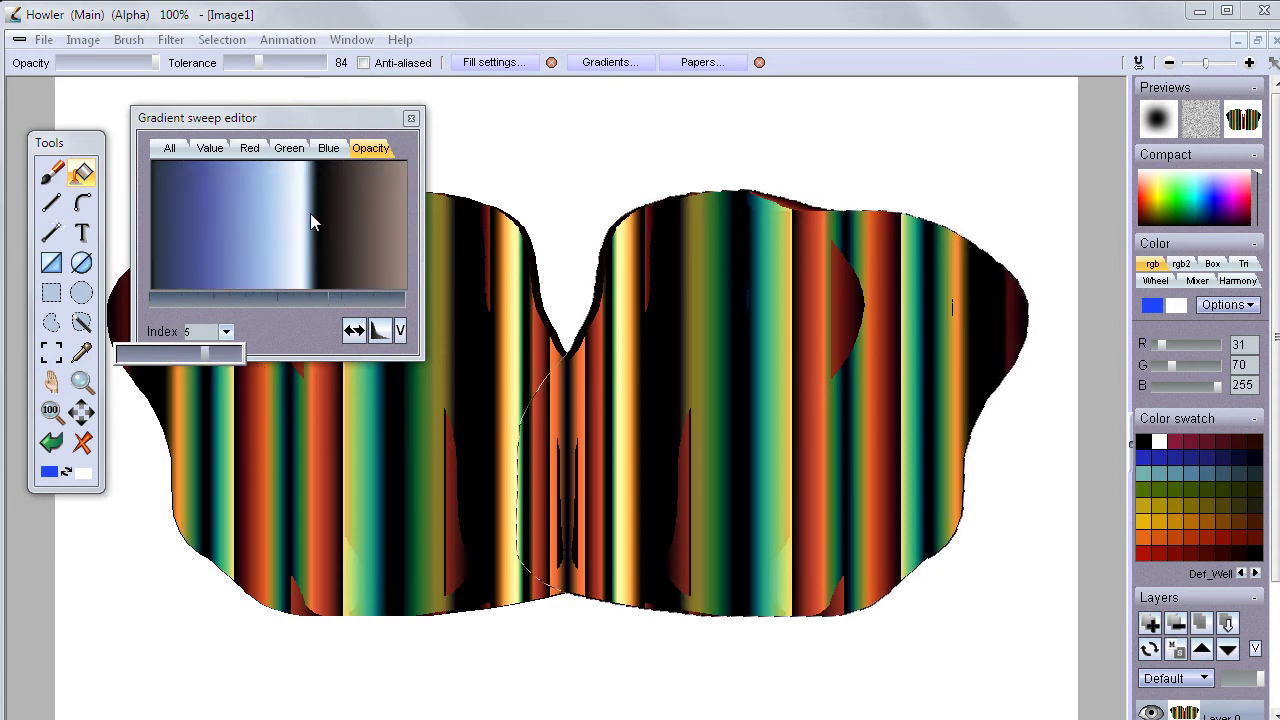
drag(365, 117, 1132, 203)
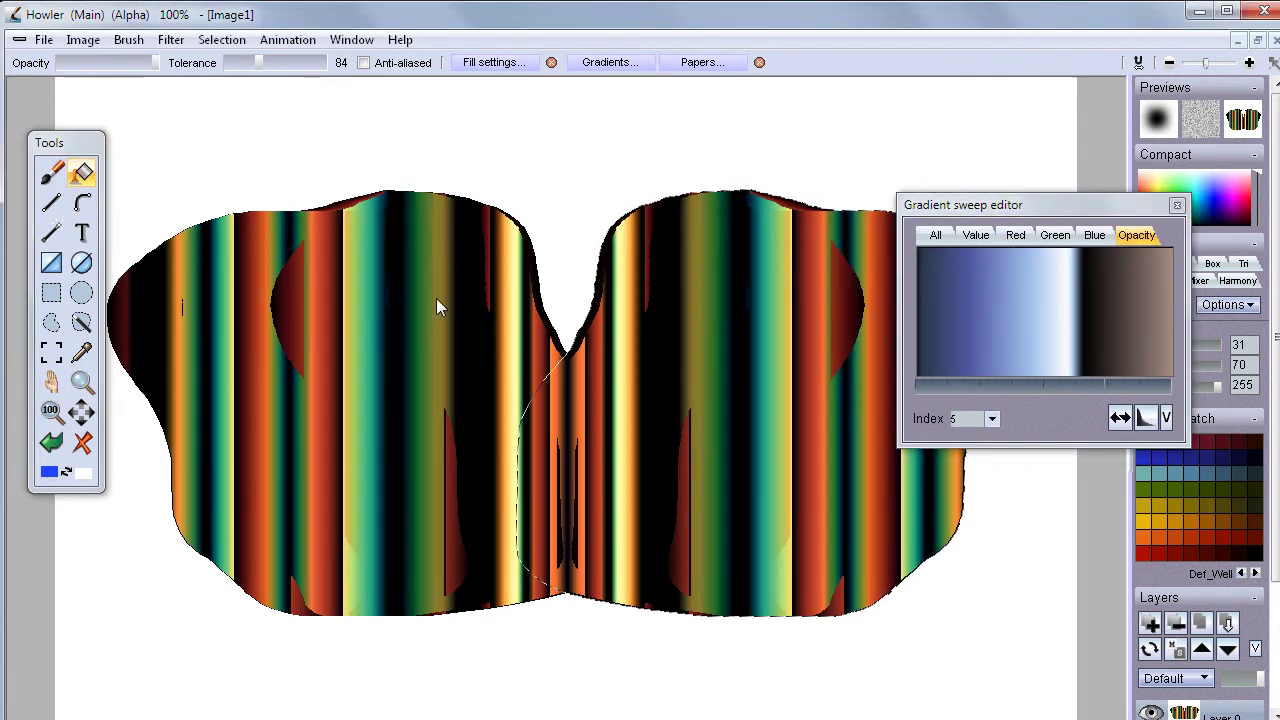
Clear the alpha mask, wipe the canvas, and fill it with the gradient sweep at tolerance 0.
click(221, 42)
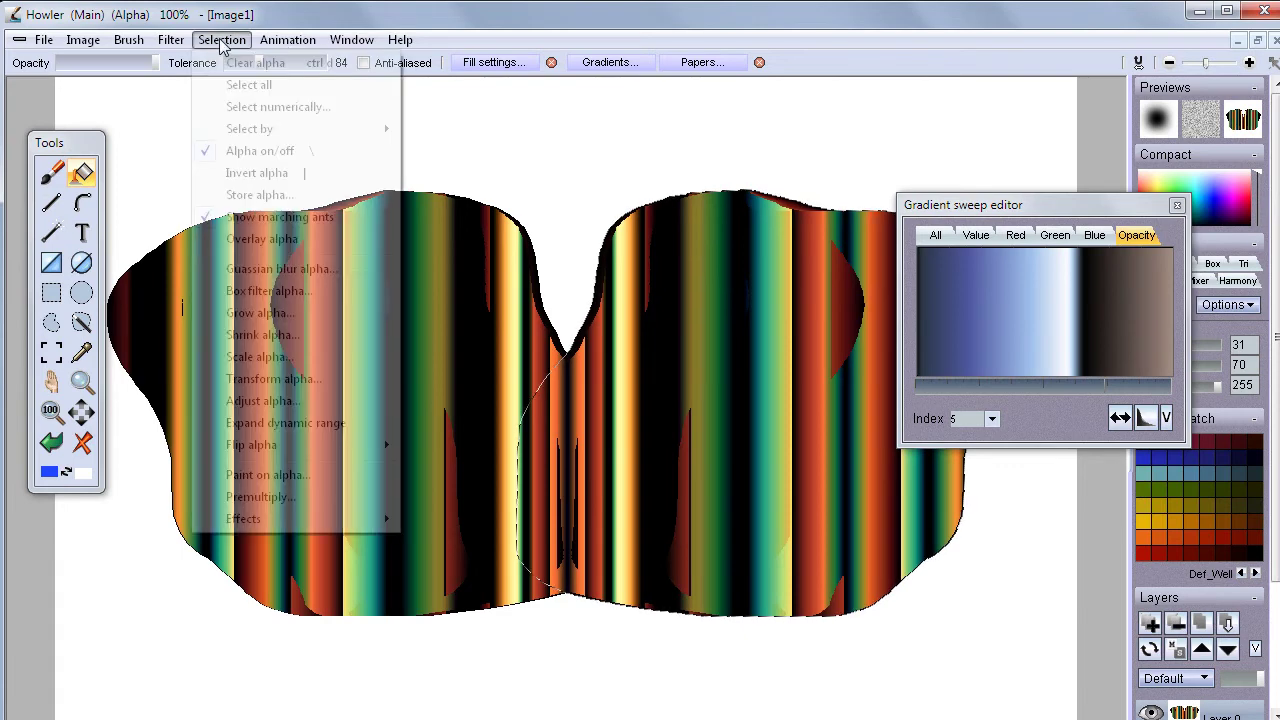
click(250, 64)
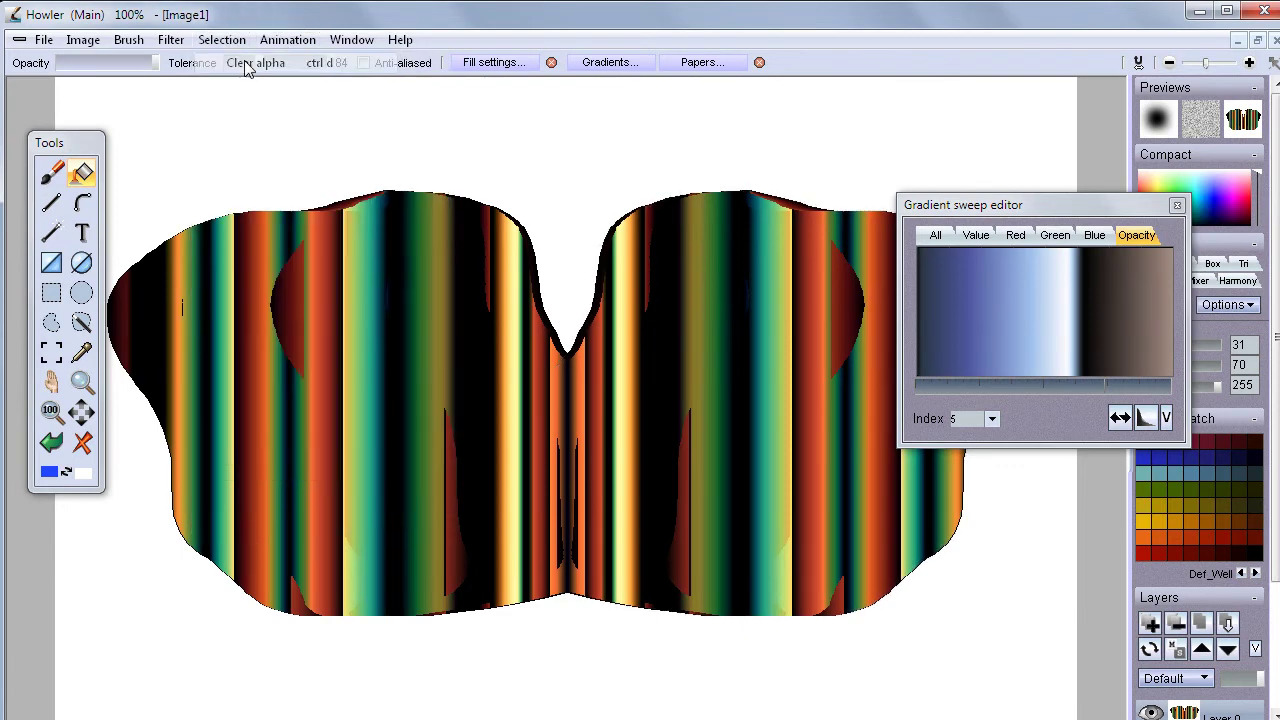
click(88, 447)
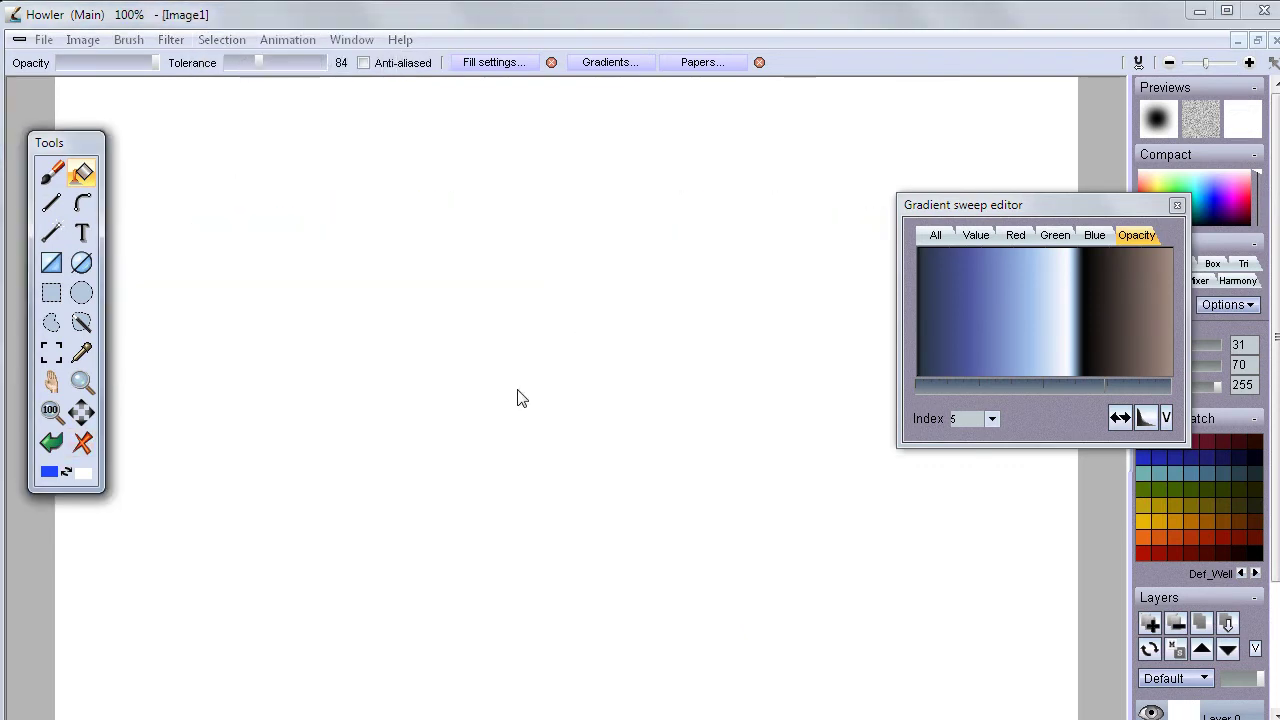
click(367, 292)
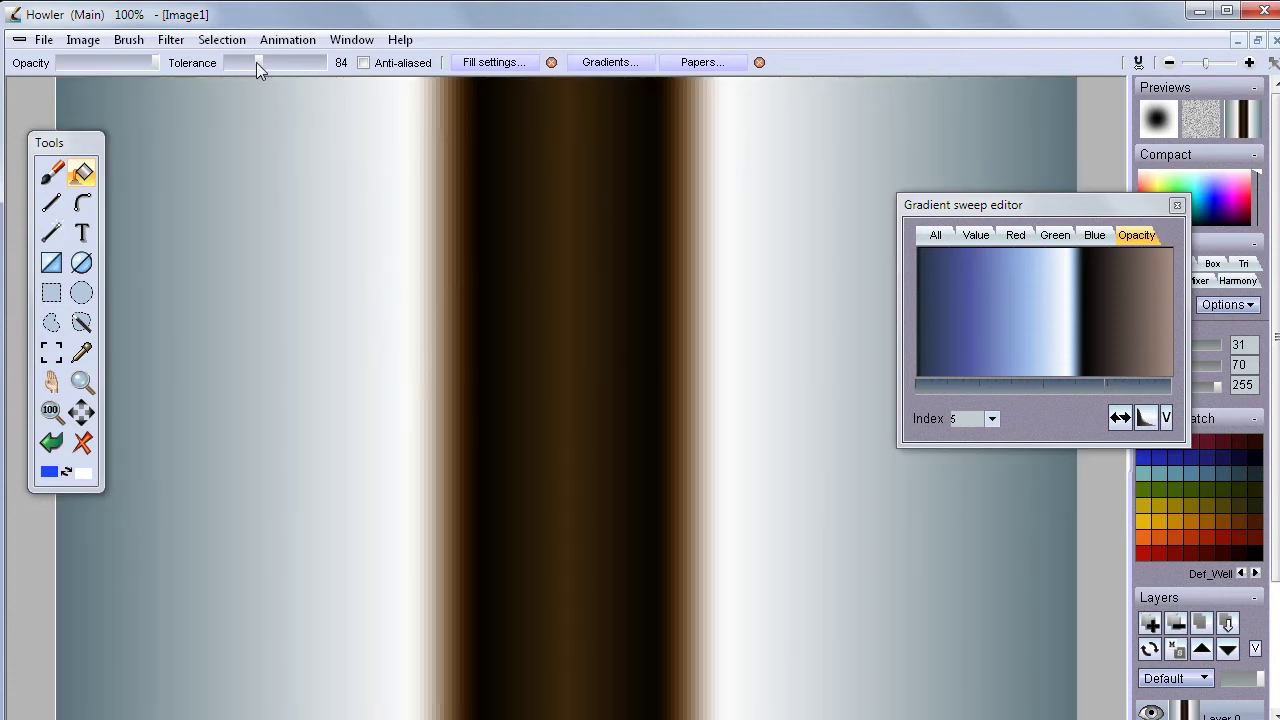
drag(256, 62, 212, 70)
Test a blue airbrush dab, clear it, then refill the blank canvas with the gradient sweep.
click(54, 174)
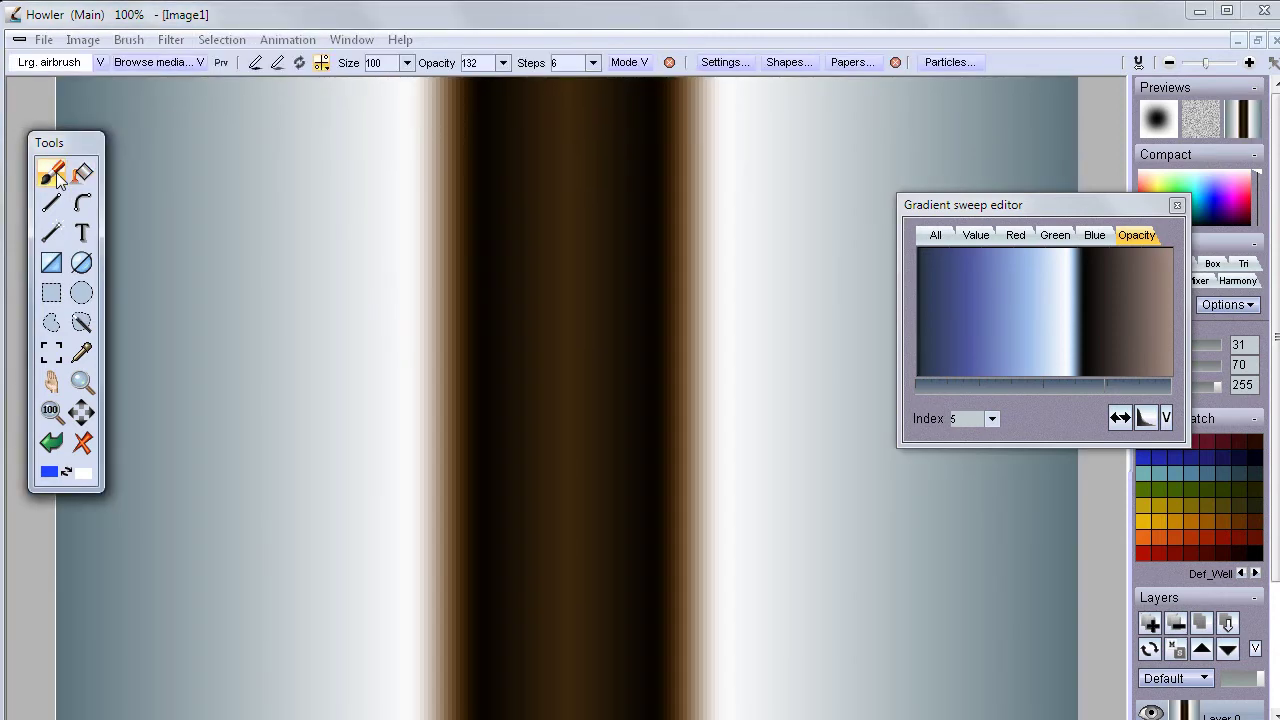
click(322, 64)
click(361, 72)
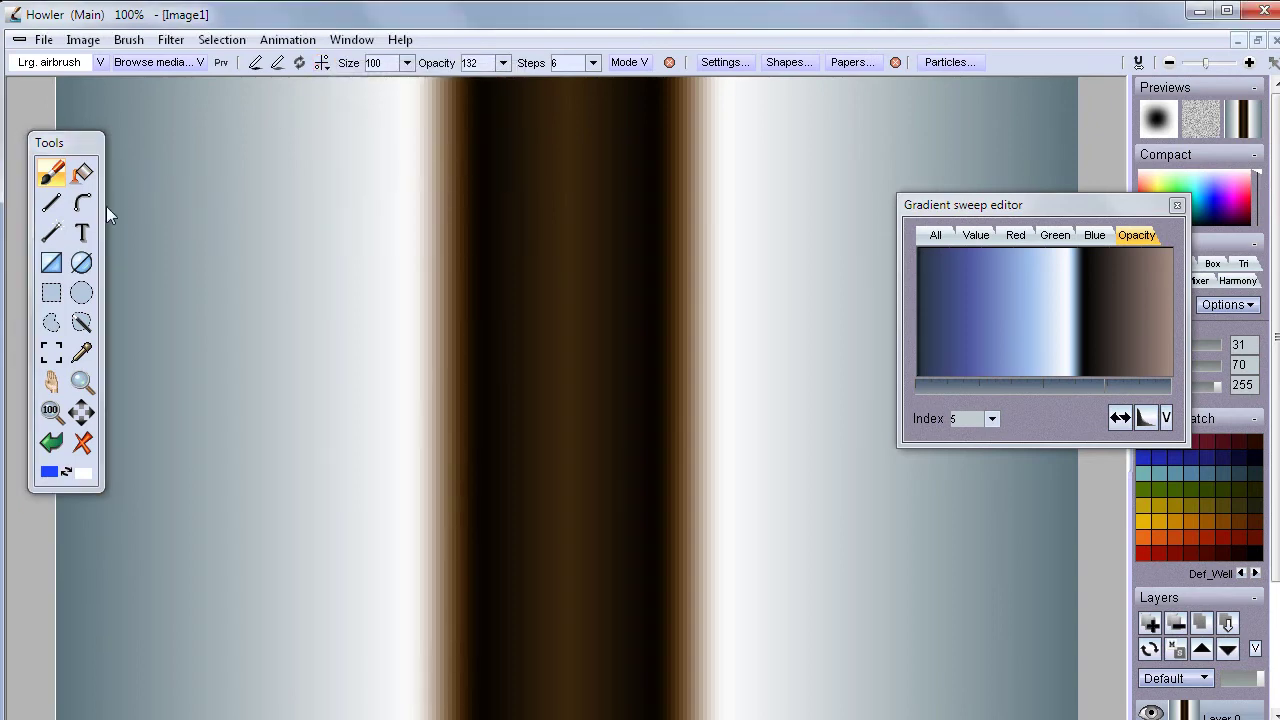
click(82, 442)
click(363, 353)
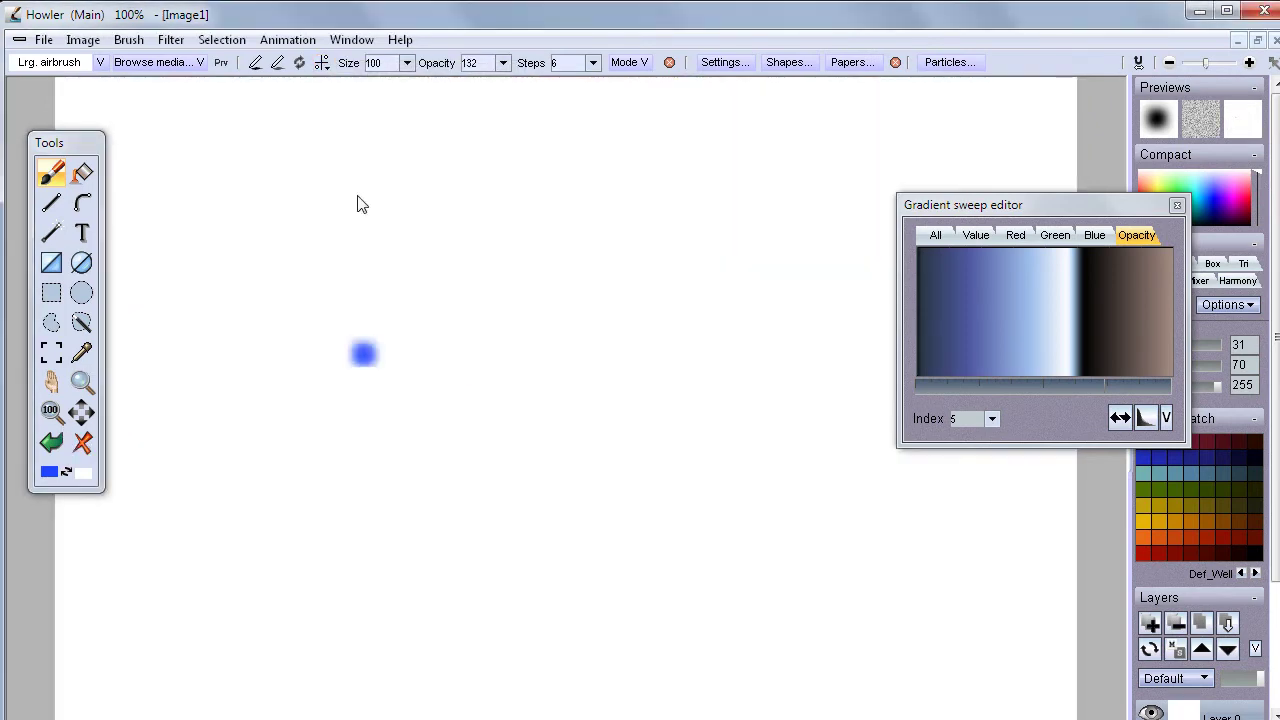
click(82, 174)
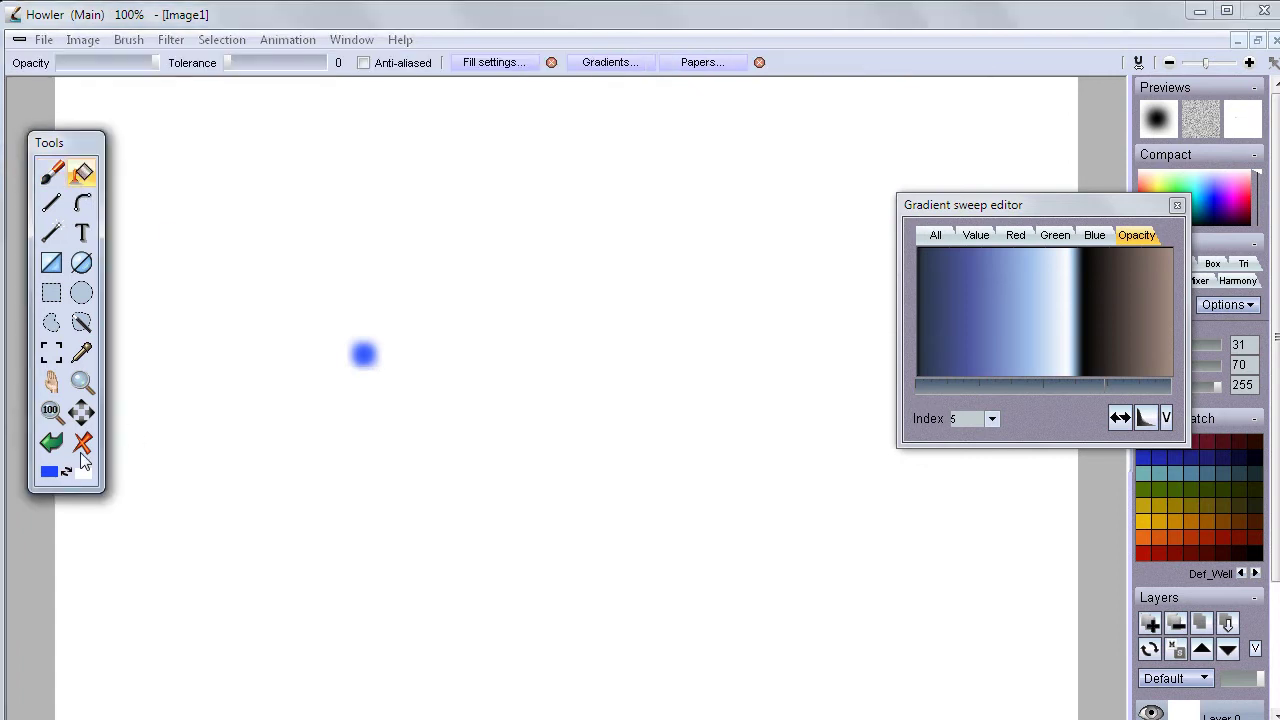
click(82, 443)
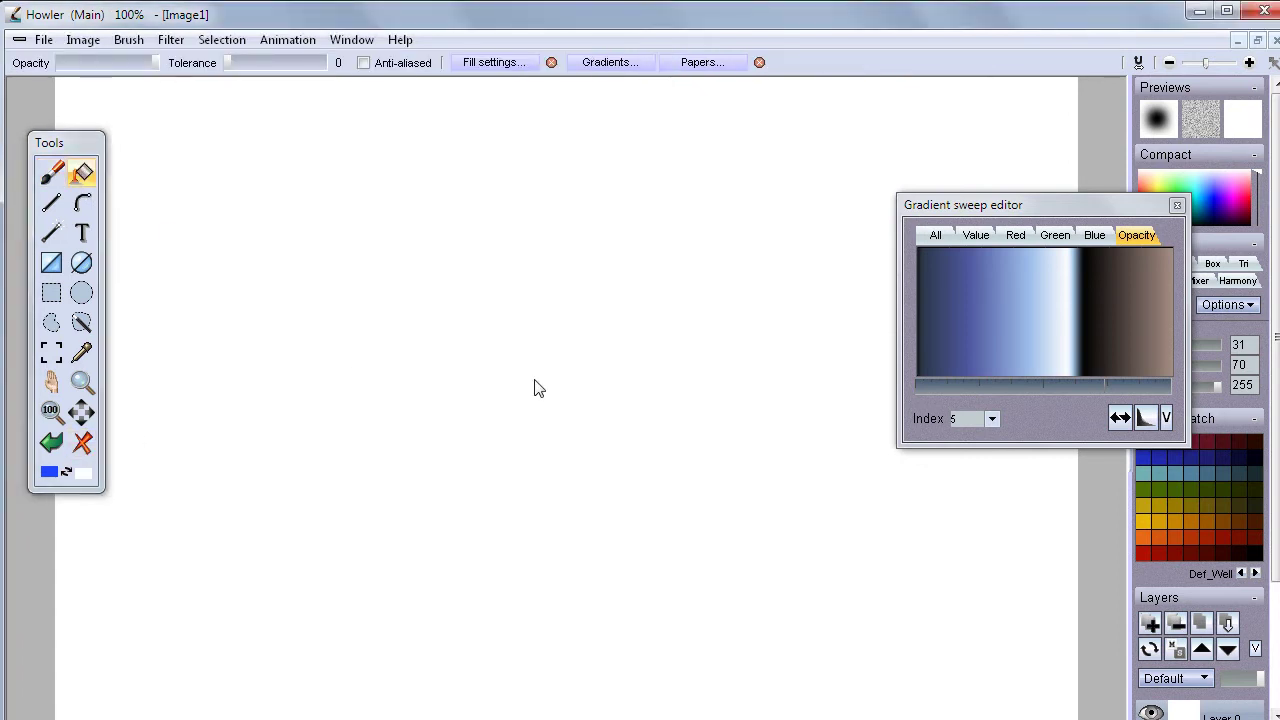
click(168, 118)
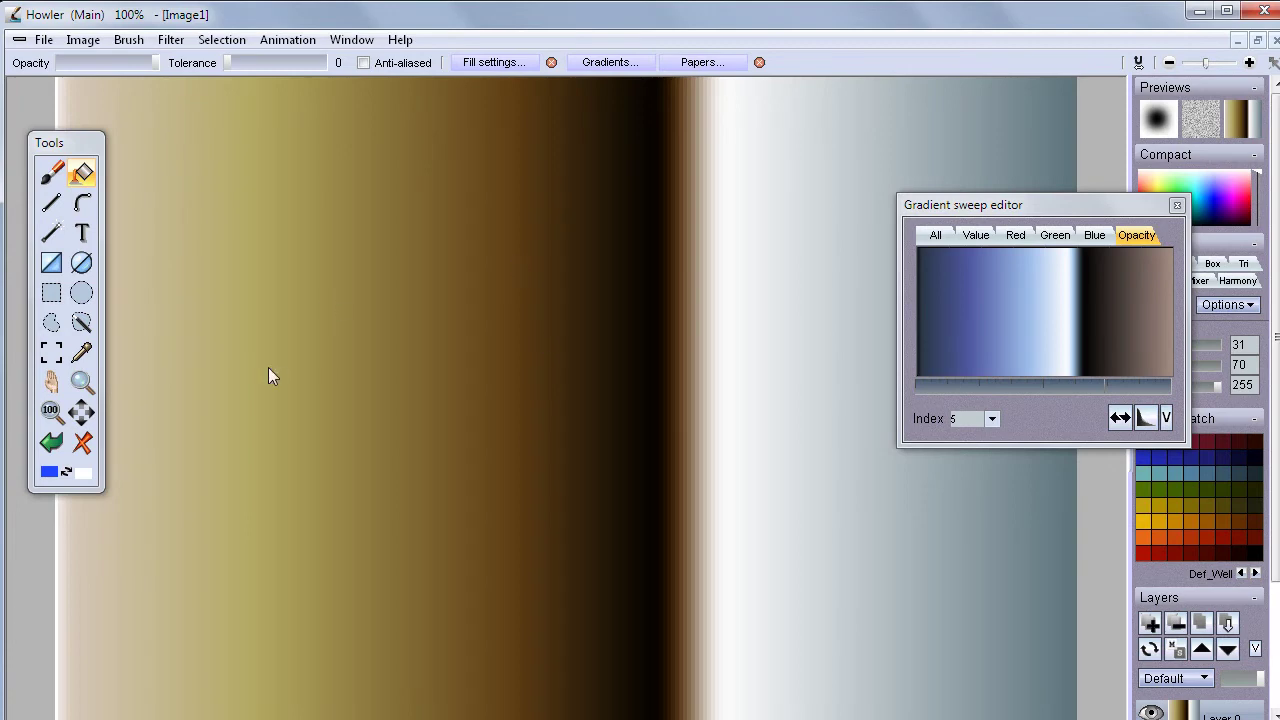
click(485, 62)
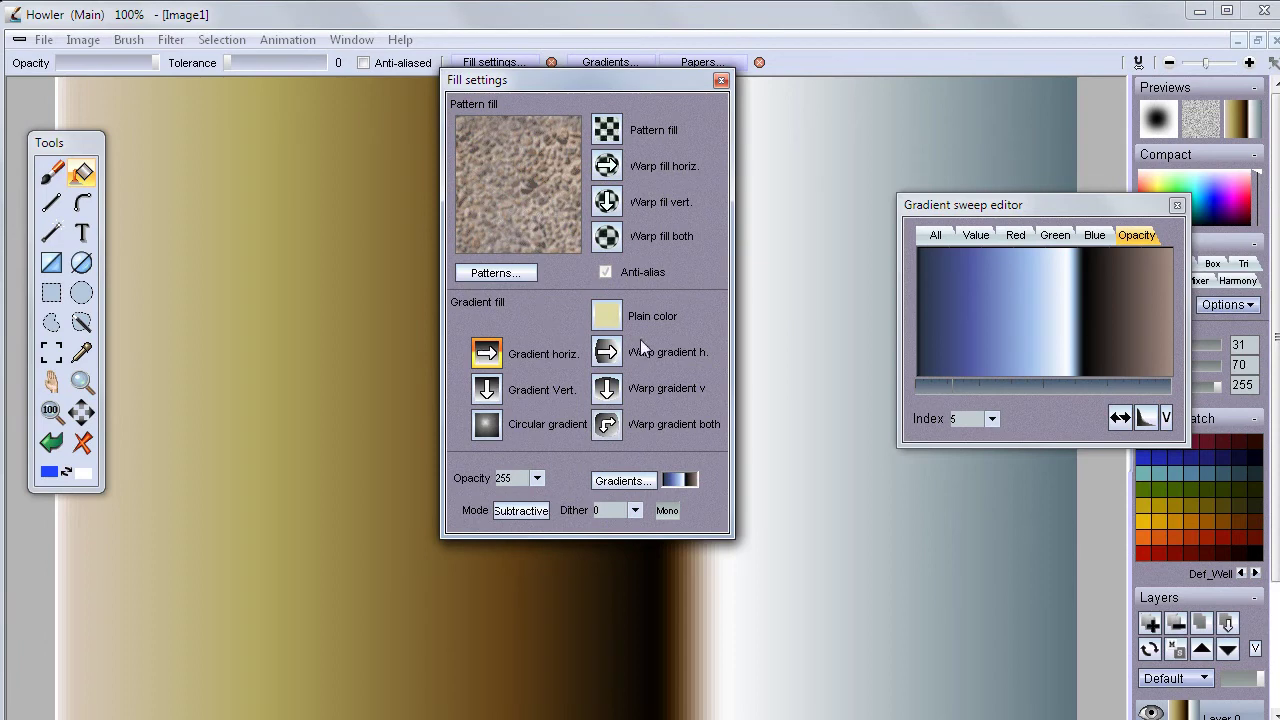
Make gradient fills vertical, reverse gradient 5 to brown-black-white-blue, and clear the canvas to white.
click(487, 390)
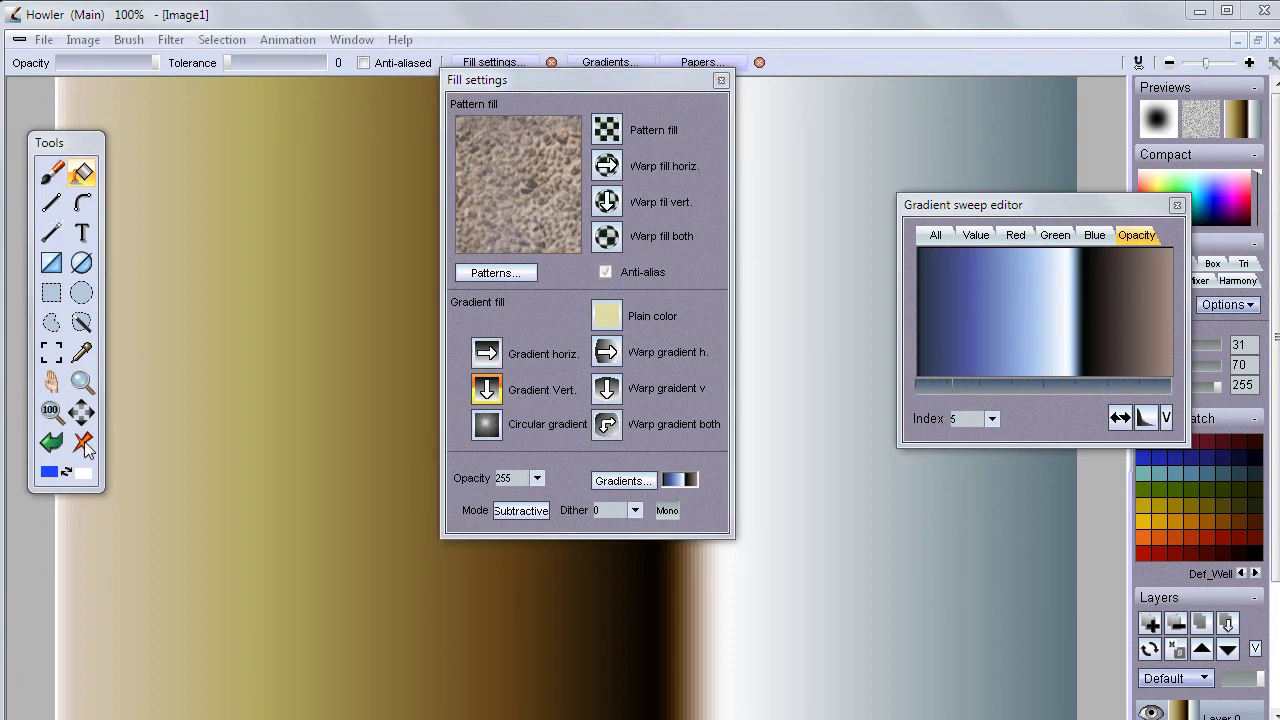
click(83, 442)
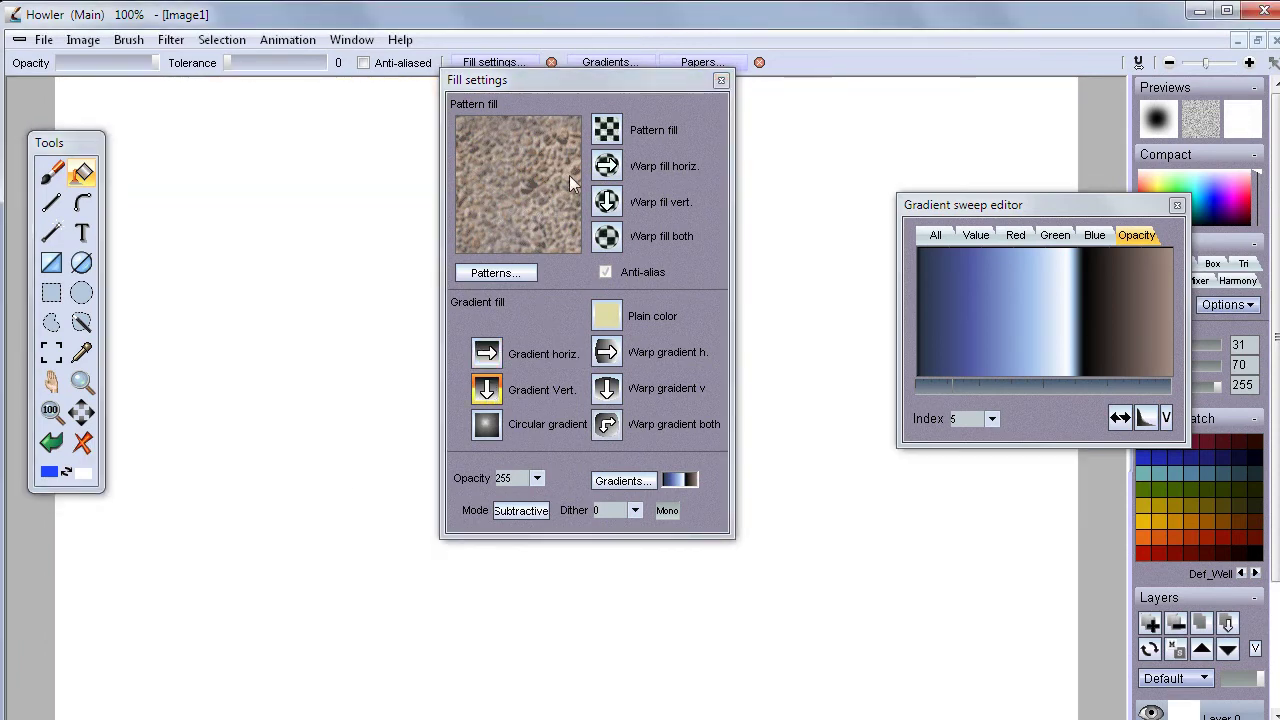
key(ctrl+z)
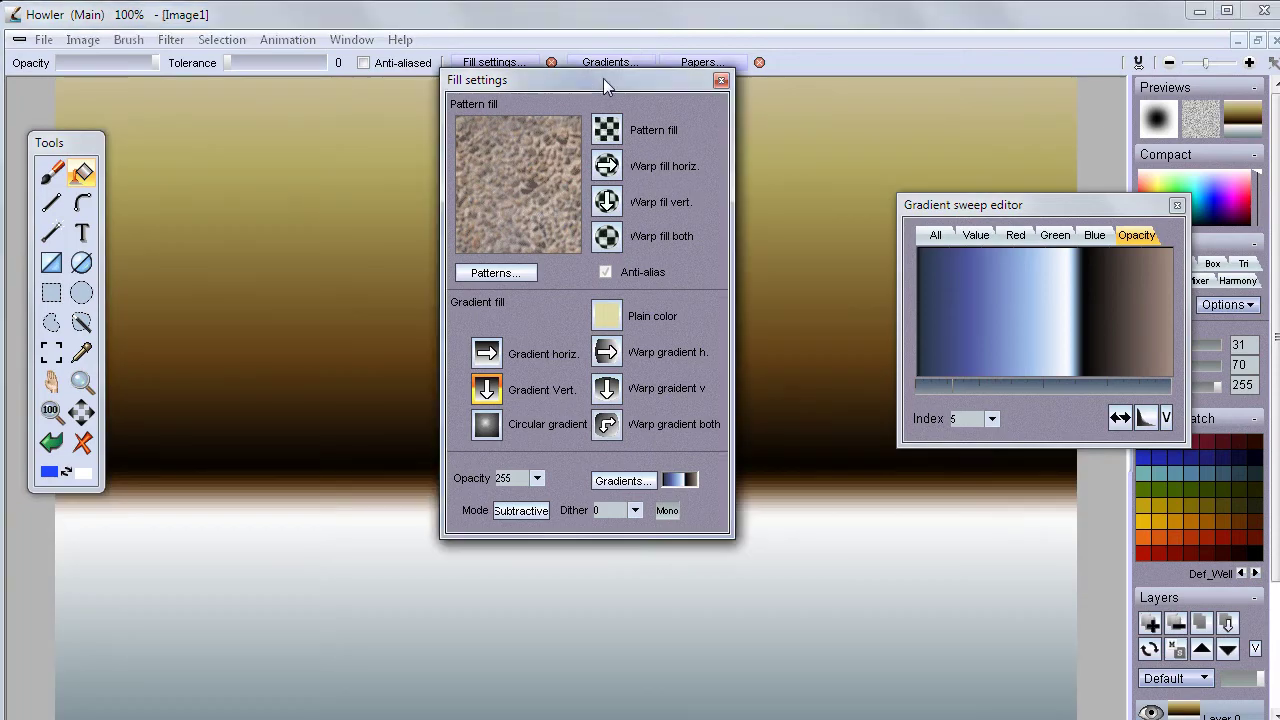
drag(603, 78, 332, 132)
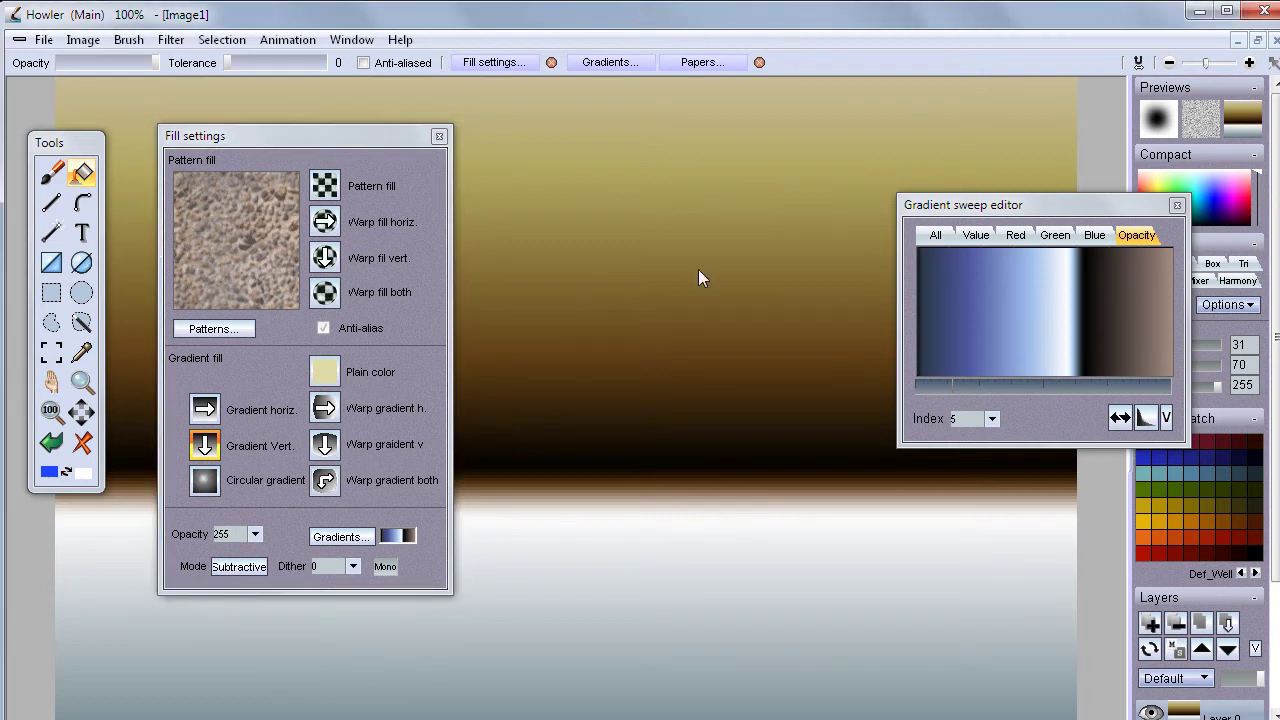
scroll(698, 300, down, 3)
drag(277, 136, 251, 117)
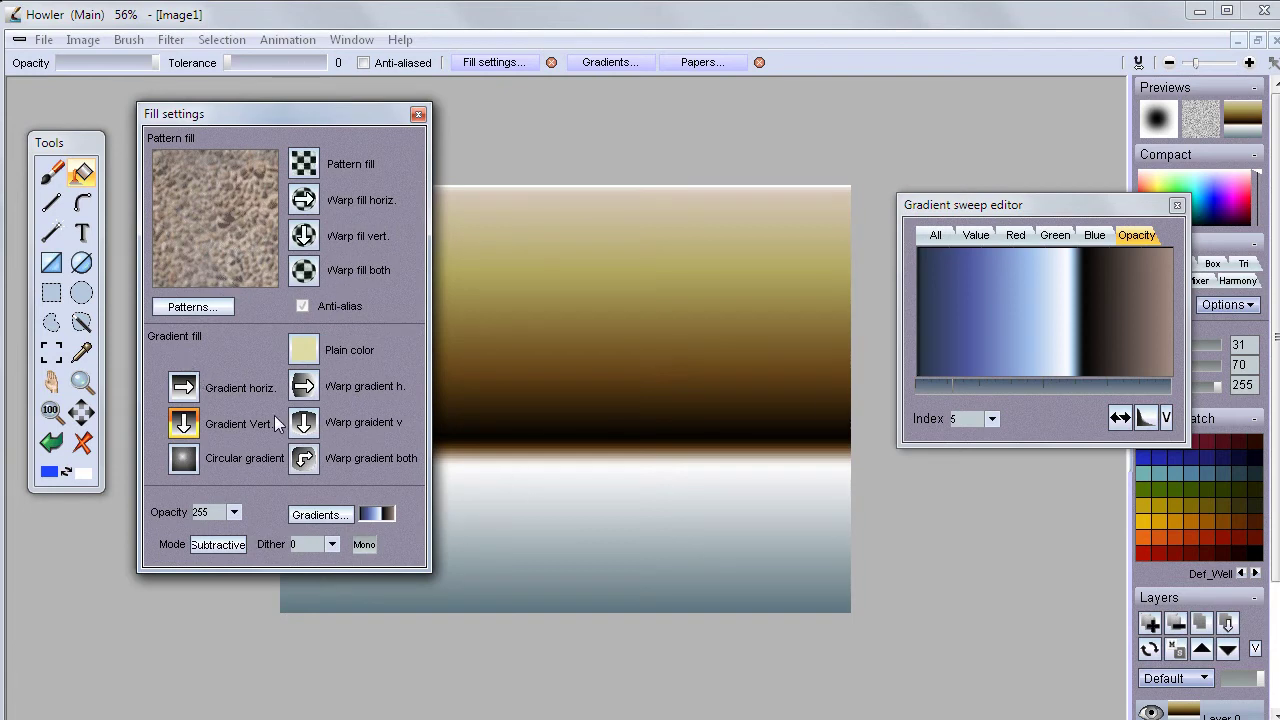
click(1121, 418)
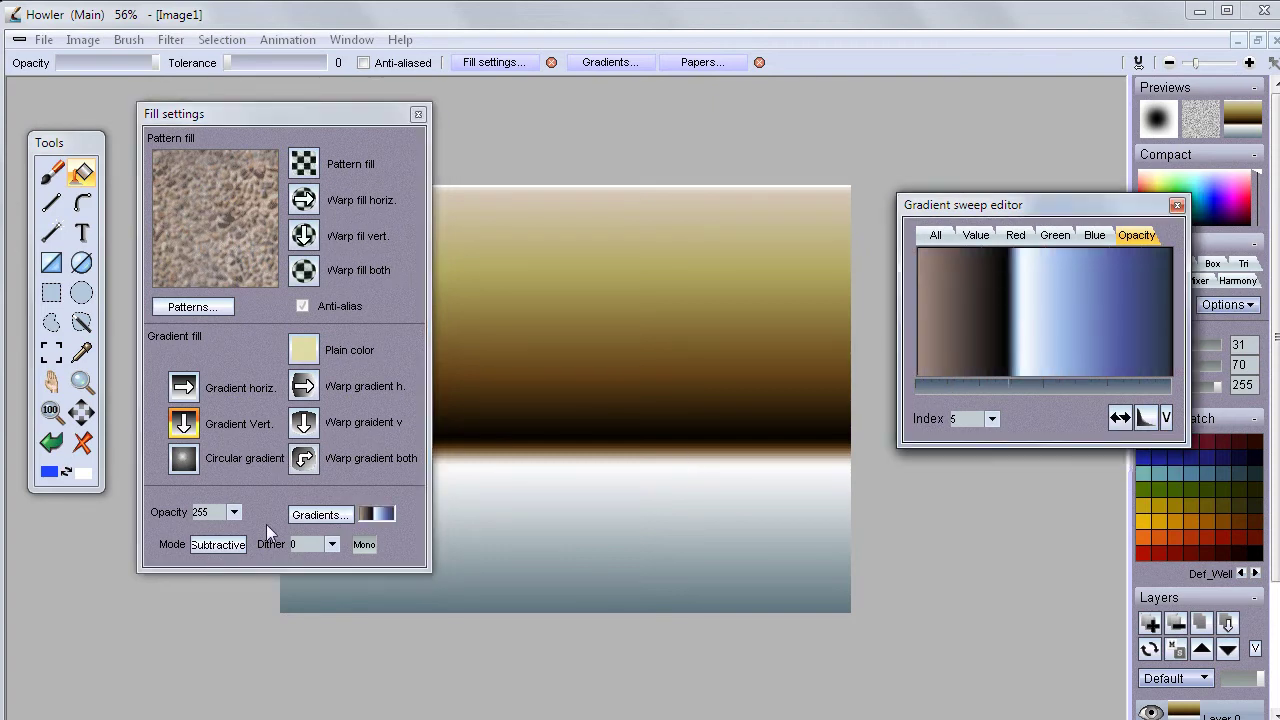
click(81, 445)
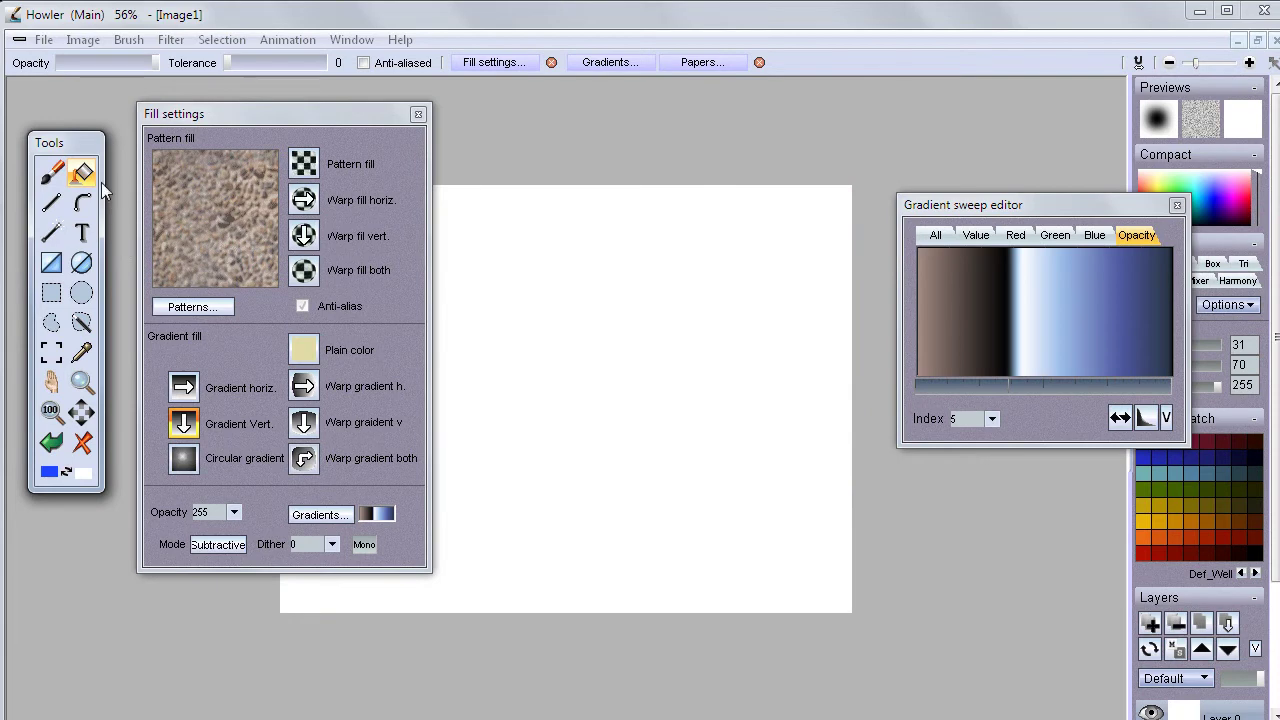
drag(262, 116, 278, 180)
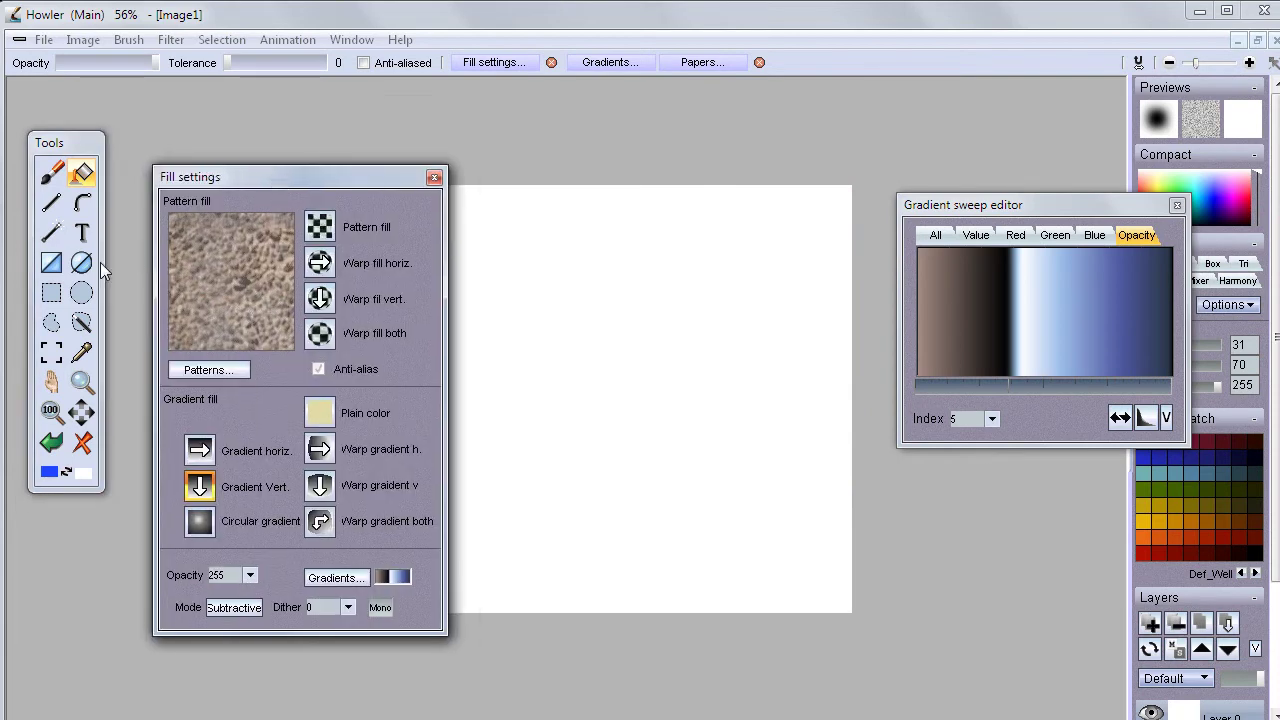
Drag a filled rectangle over the whole canvas with the vertical gradient, then close the fill settings.
click(51, 262)
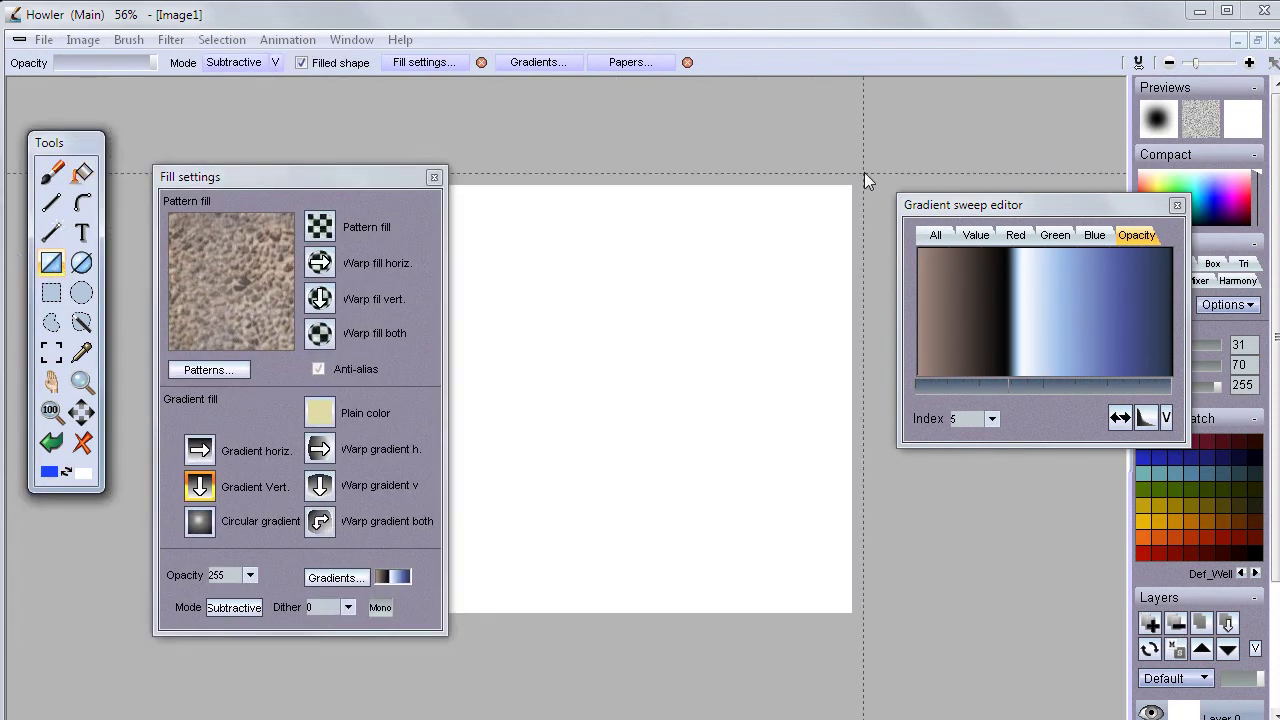
drag(864, 172, 160, 719)
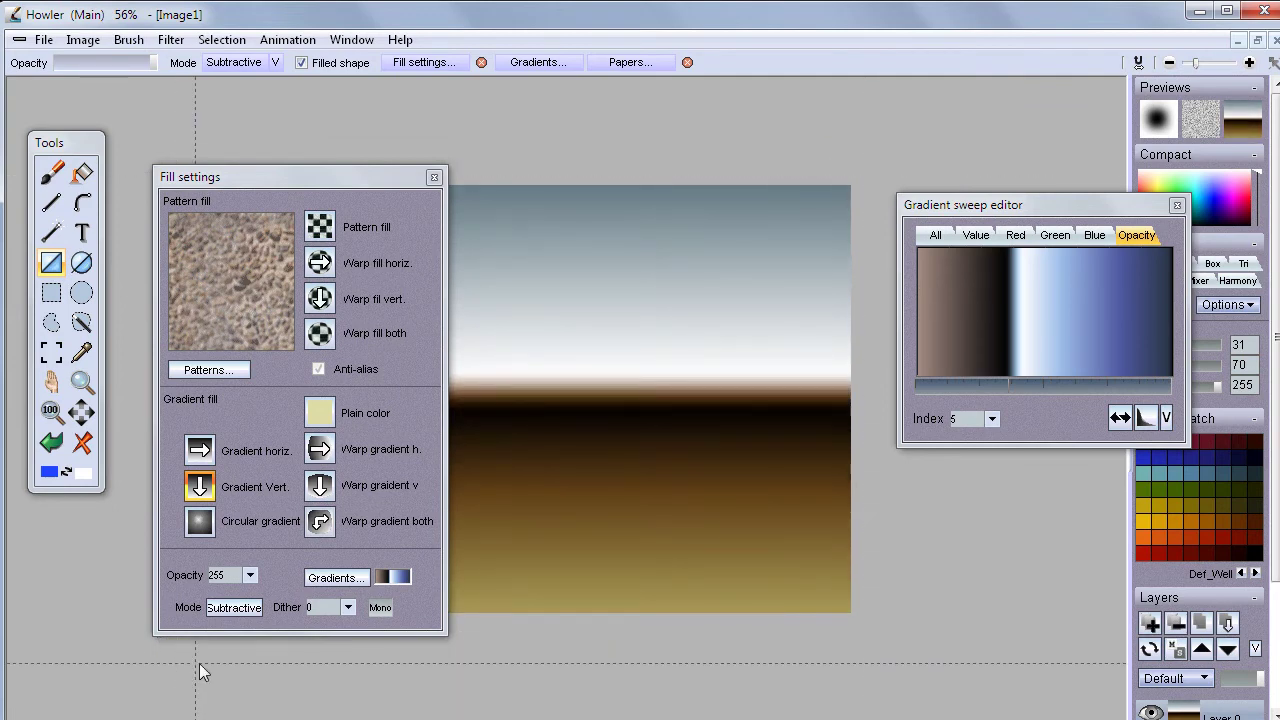
drag(379, 181, 254, 129)
click(309, 125)
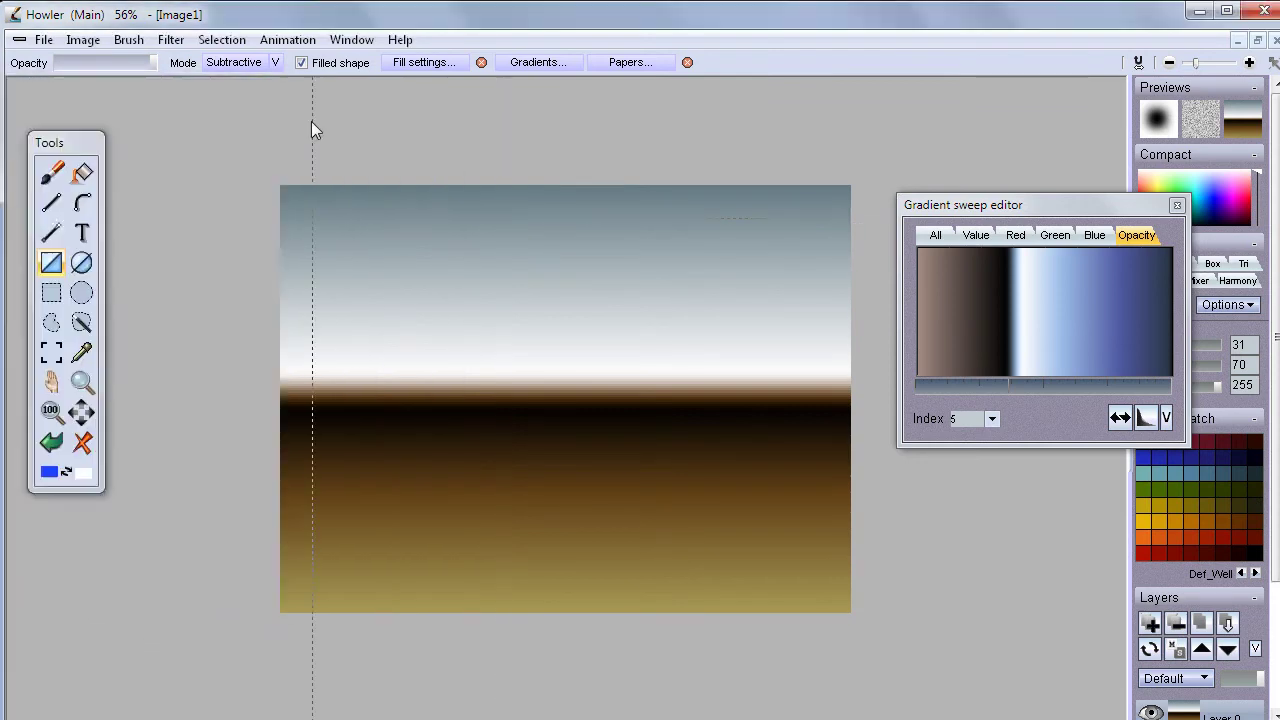
drag(1042, 207, 975, 110)
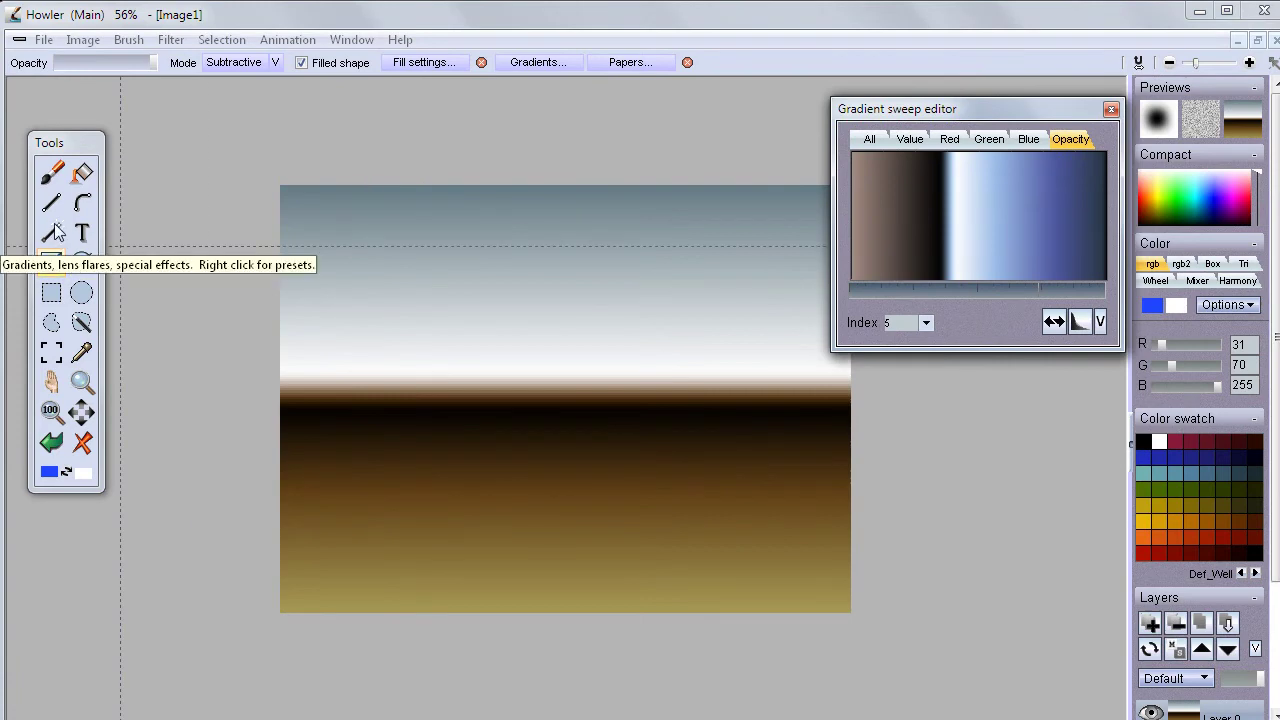
Choose the Linear gradient tool and drag a diagonal tan-black-white-blue gradient across the canvas.
right_click(55, 236)
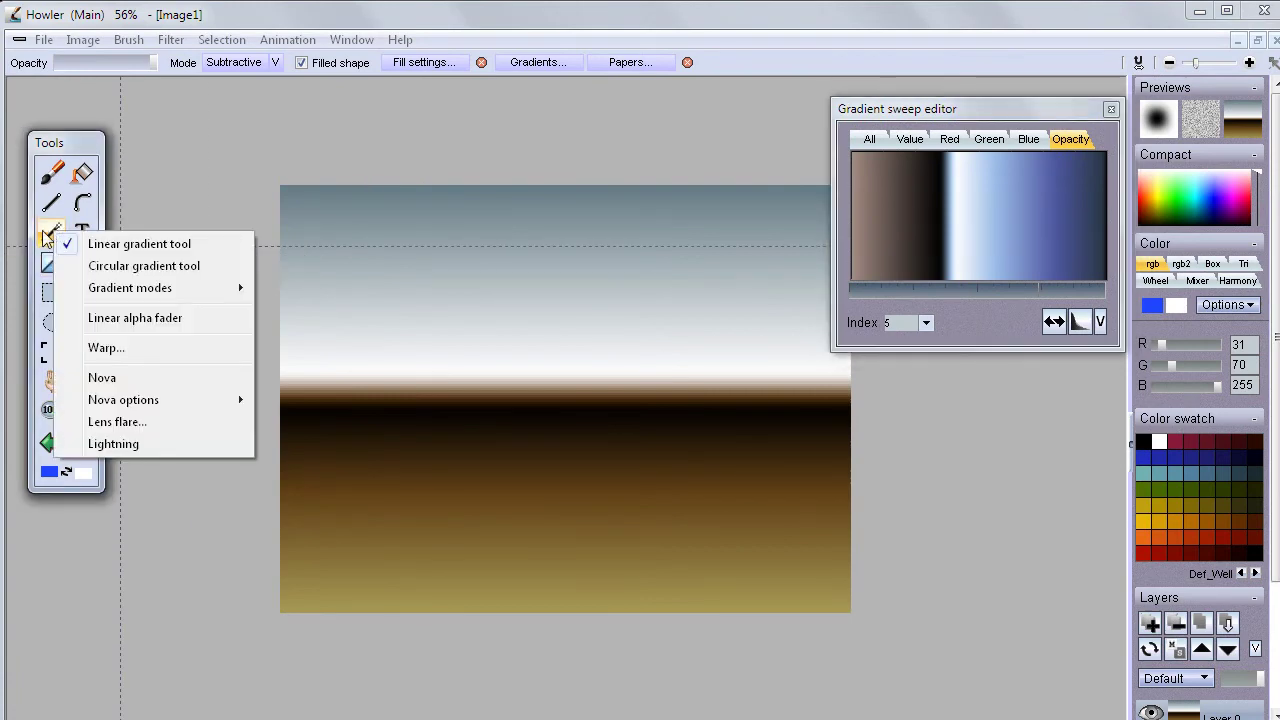
click(82, 147)
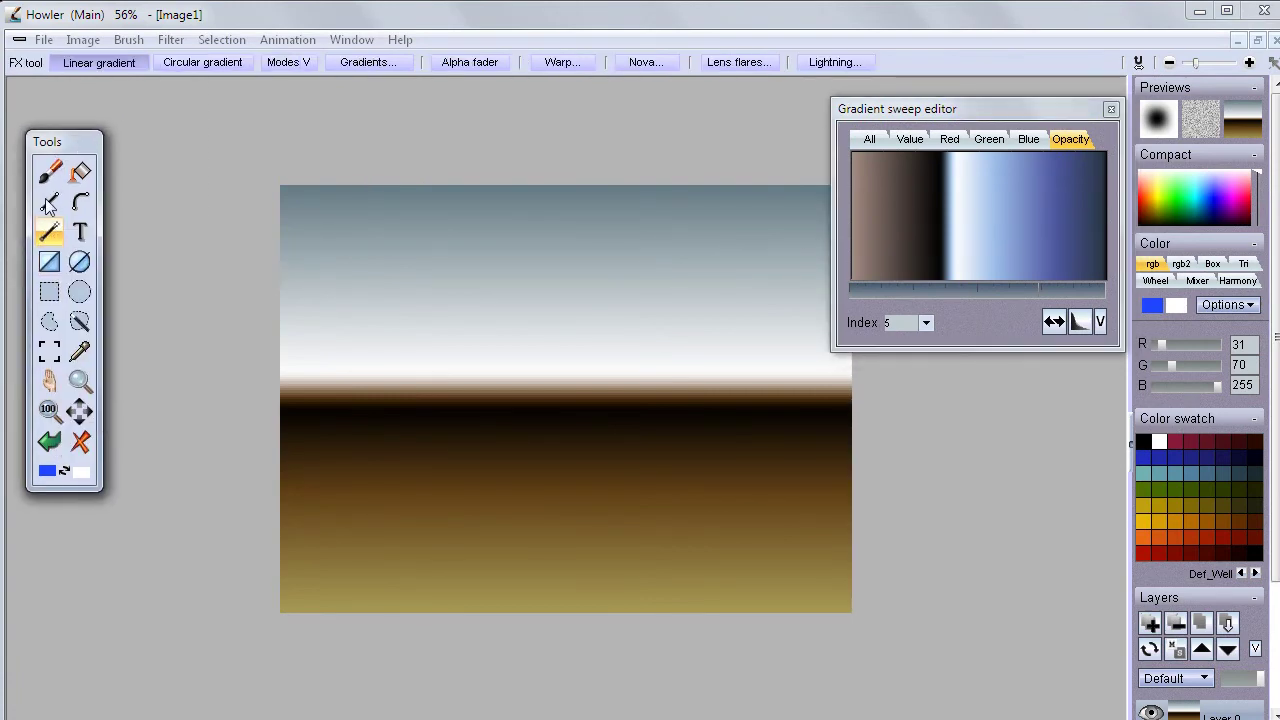
click(49, 204)
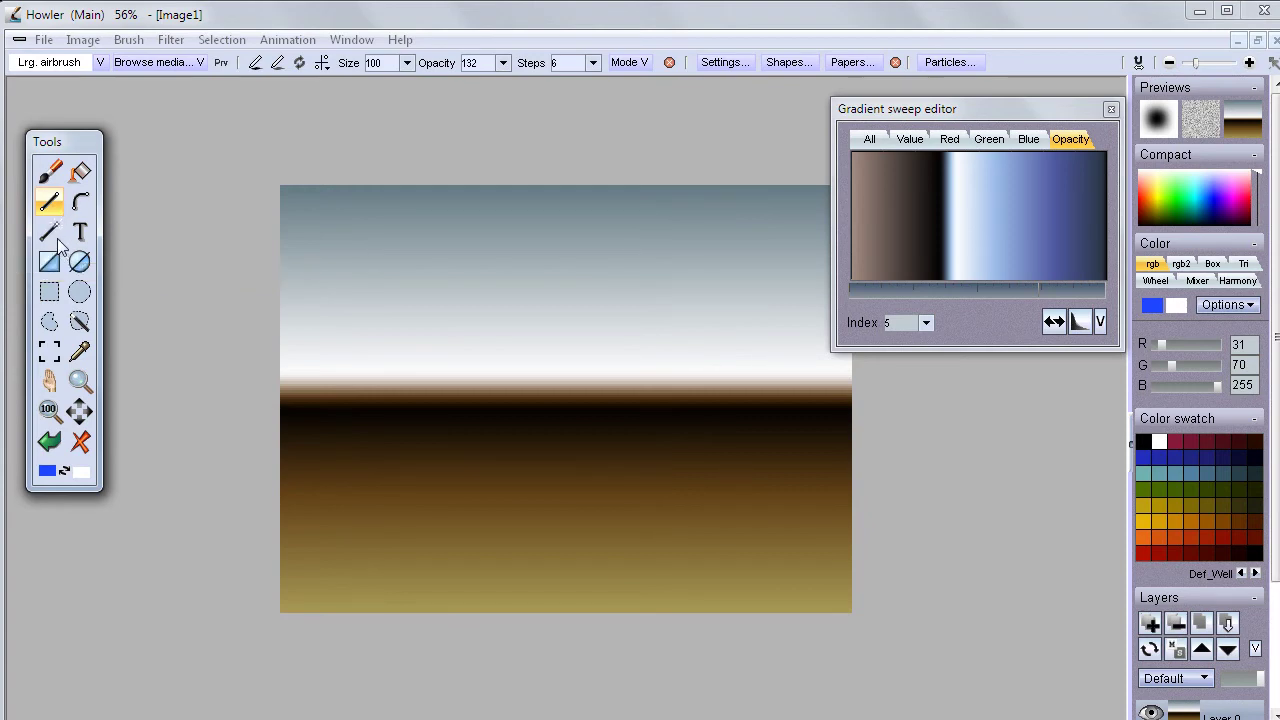
right_click(55, 242)
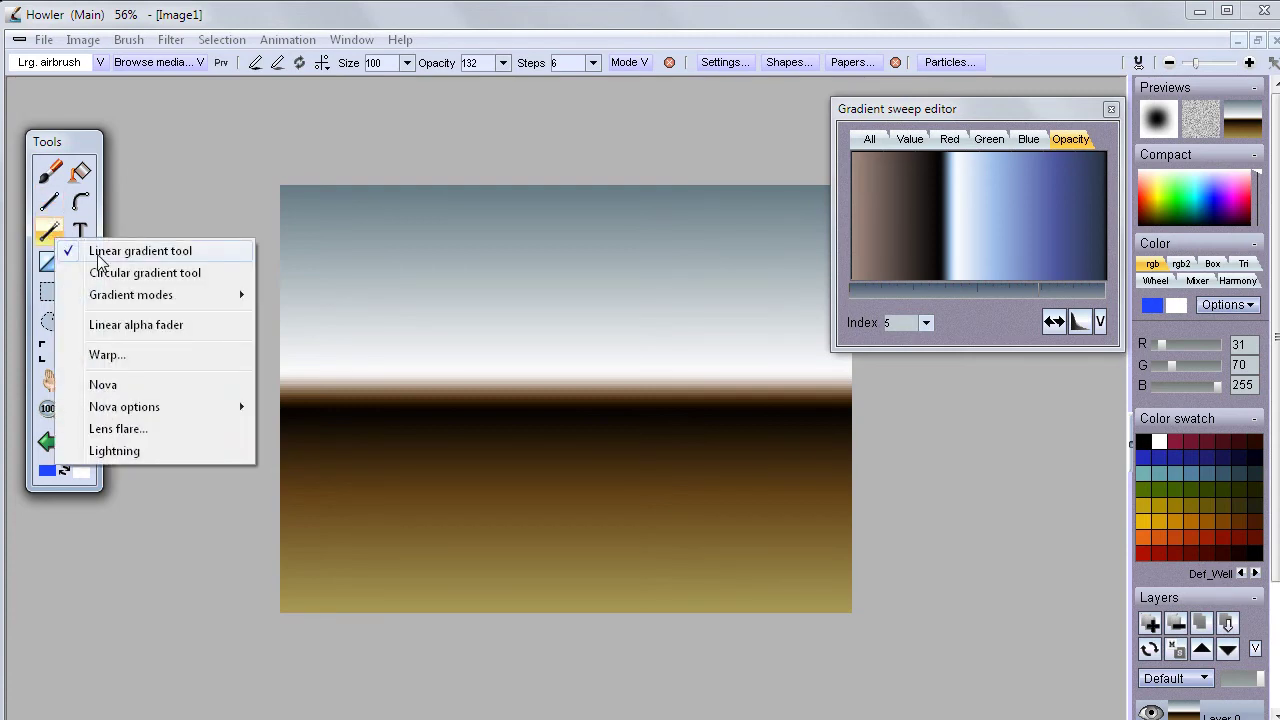
click(191, 258)
drag(358, 219, 763, 210)
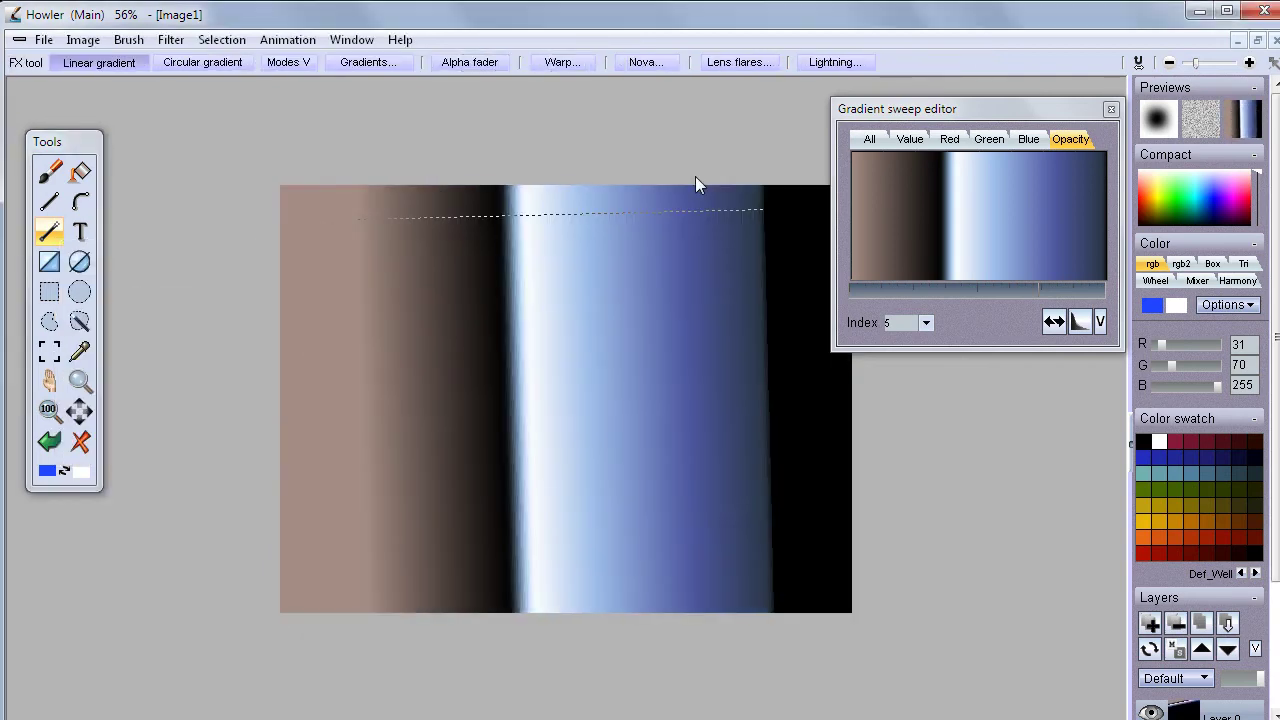
drag(392, 252, 611, 436)
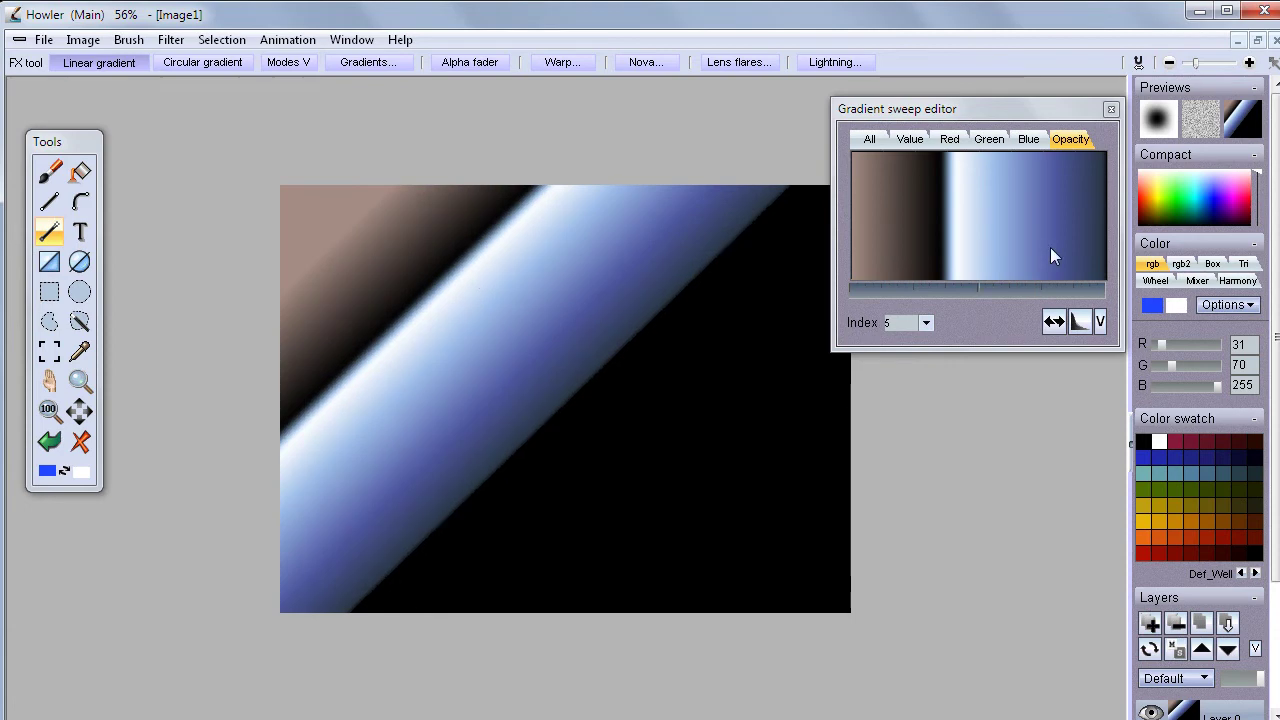
Pull both ends of the gradient's opacity curve down to transparent, keeping some near the right end.
click(1028, 139)
click(1072, 139)
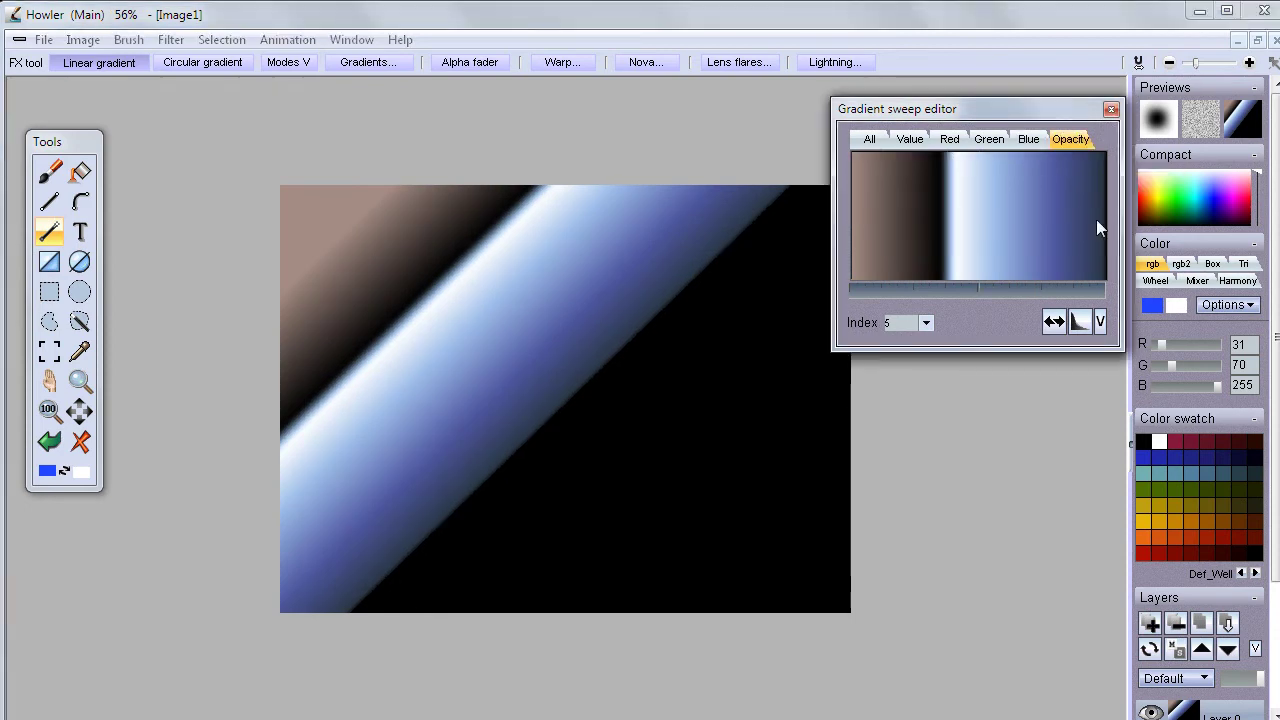
drag(1077, 261, 1127, 314)
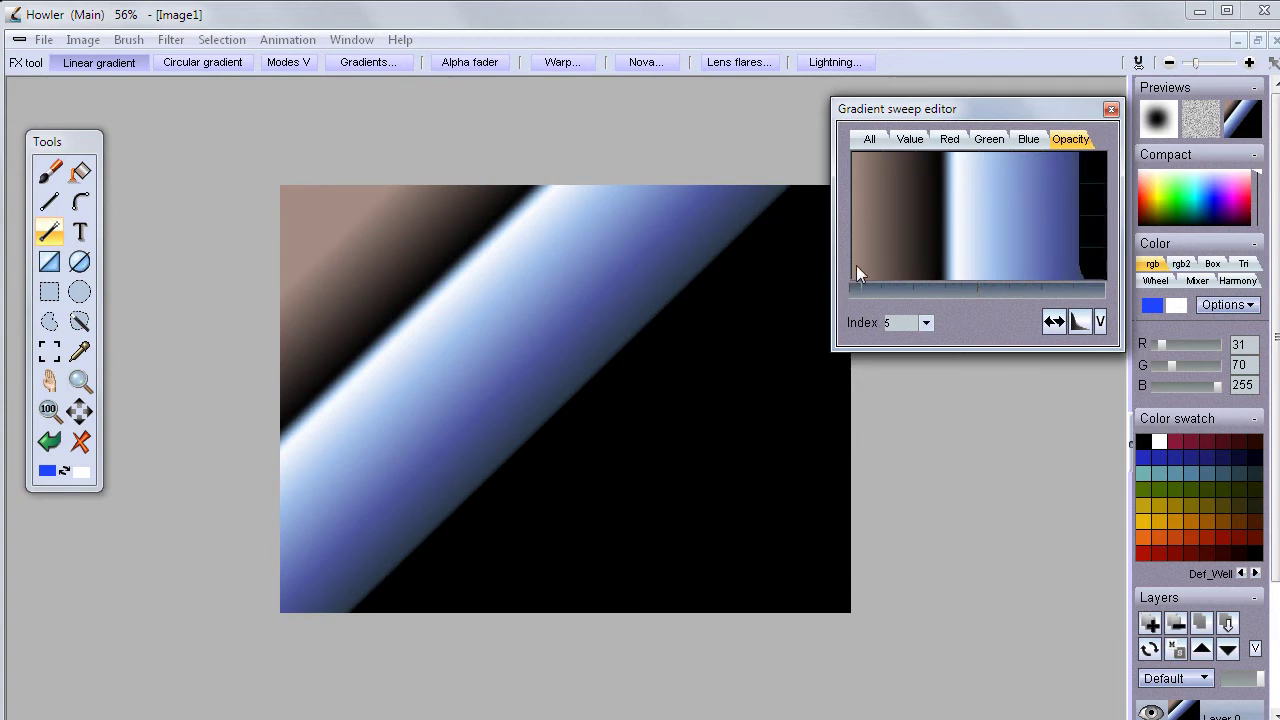
drag(856, 265, 845, 294)
mouse_move(1084, 149)
mouse_down()
mouse_move(1100, 152)
mouse_move(1080, 152)
mouse_up()
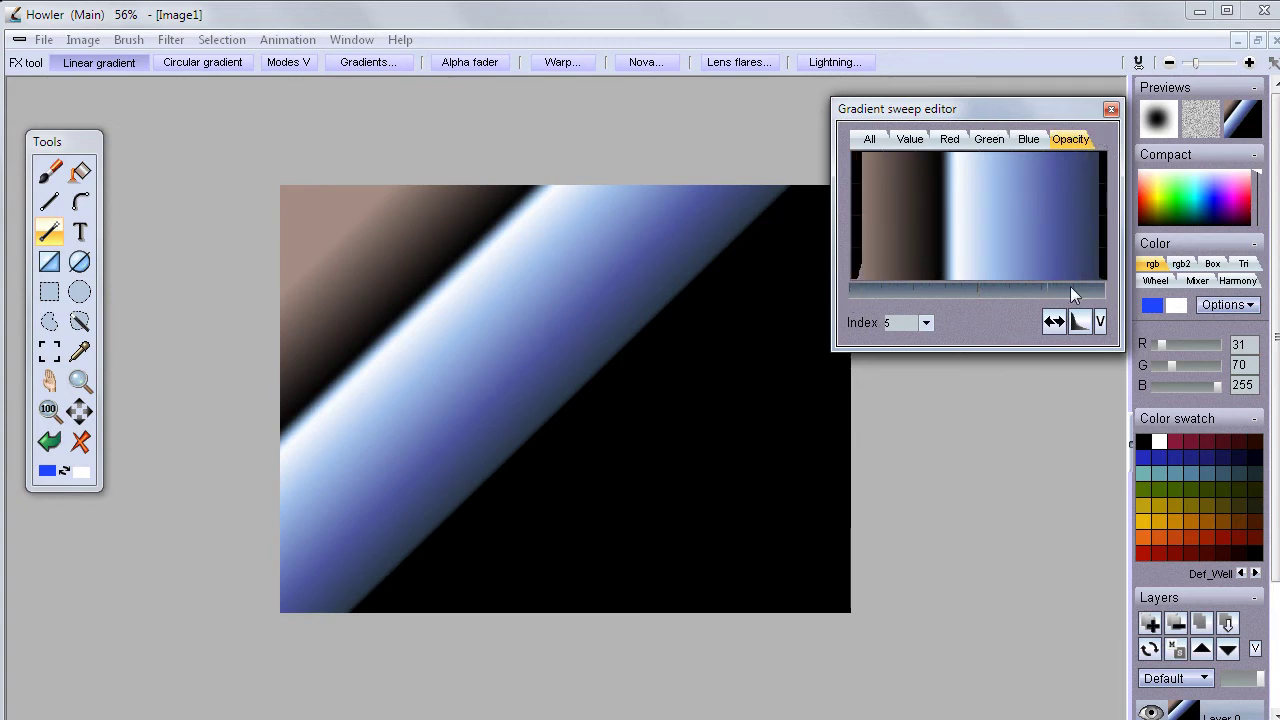
Drag five overlapping linear gradient stripes in different directions across the canvas.
mouse_move(529, 400)
mouse_down()
mouse_move(674, 457)
mouse_move(737, 286)
mouse_move(537, 386)
mouse_up()
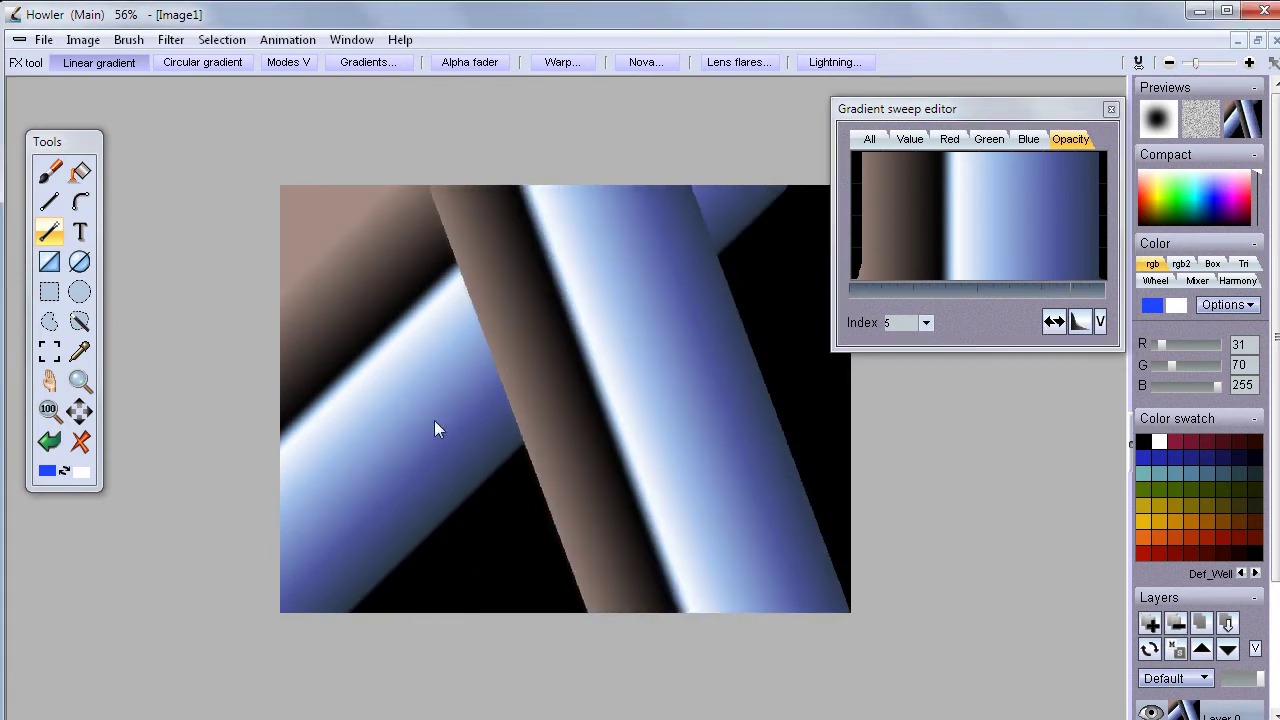
drag(444, 485, 515, 336)
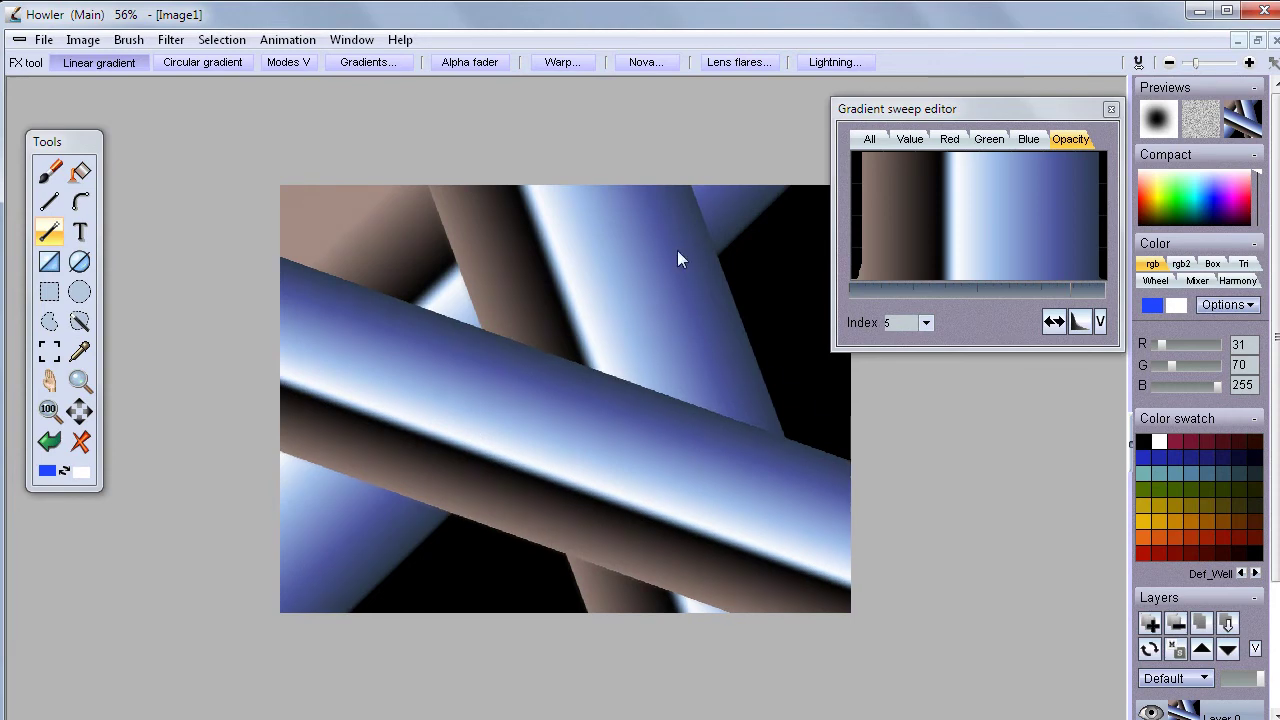
drag(677, 250, 564, 334)
mouse_move(512, 538)
mouse_down()
mouse_move(494, 575)
mouse_move(470, 530)
mouse_up()
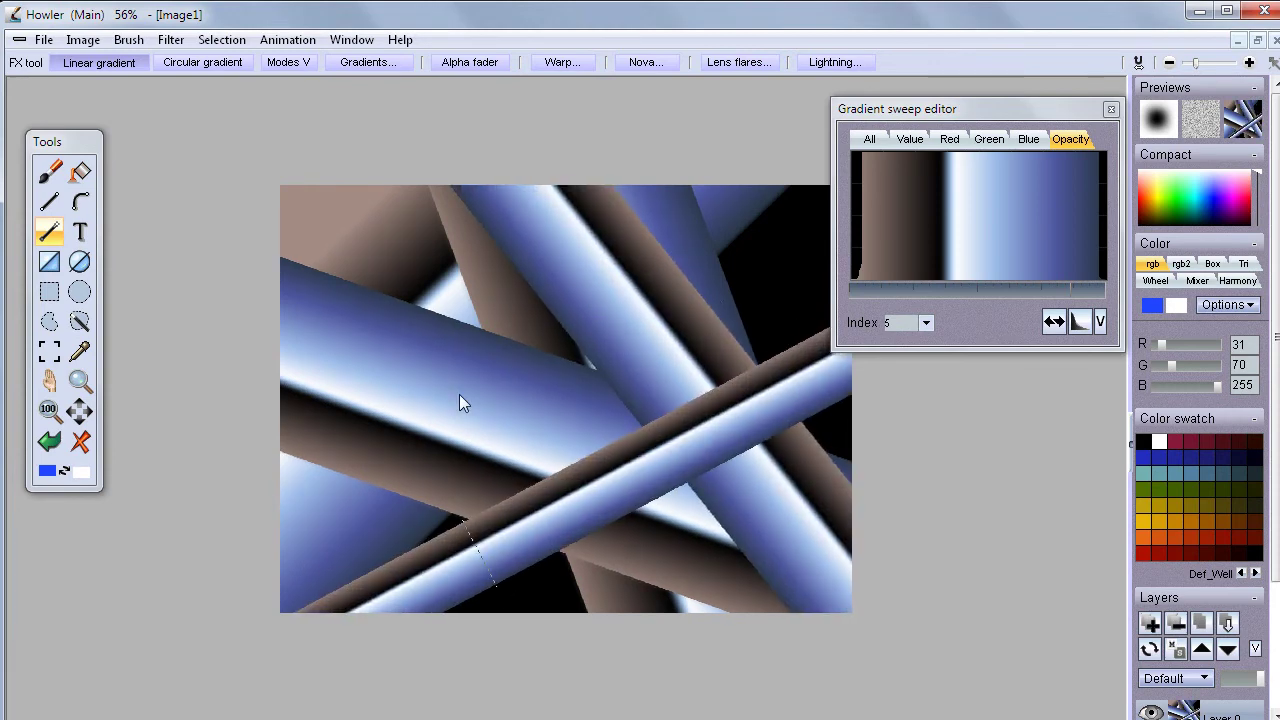
mouse_move(418, 293)
mouse_down()
mouse_move(452, 340)
mouse_move(578, 406)
mouse_move(424, 509)
mouse_up()
Switch to the Circular gradient tool and drag six gradient discs across the stripes.
right_click(48, 230)
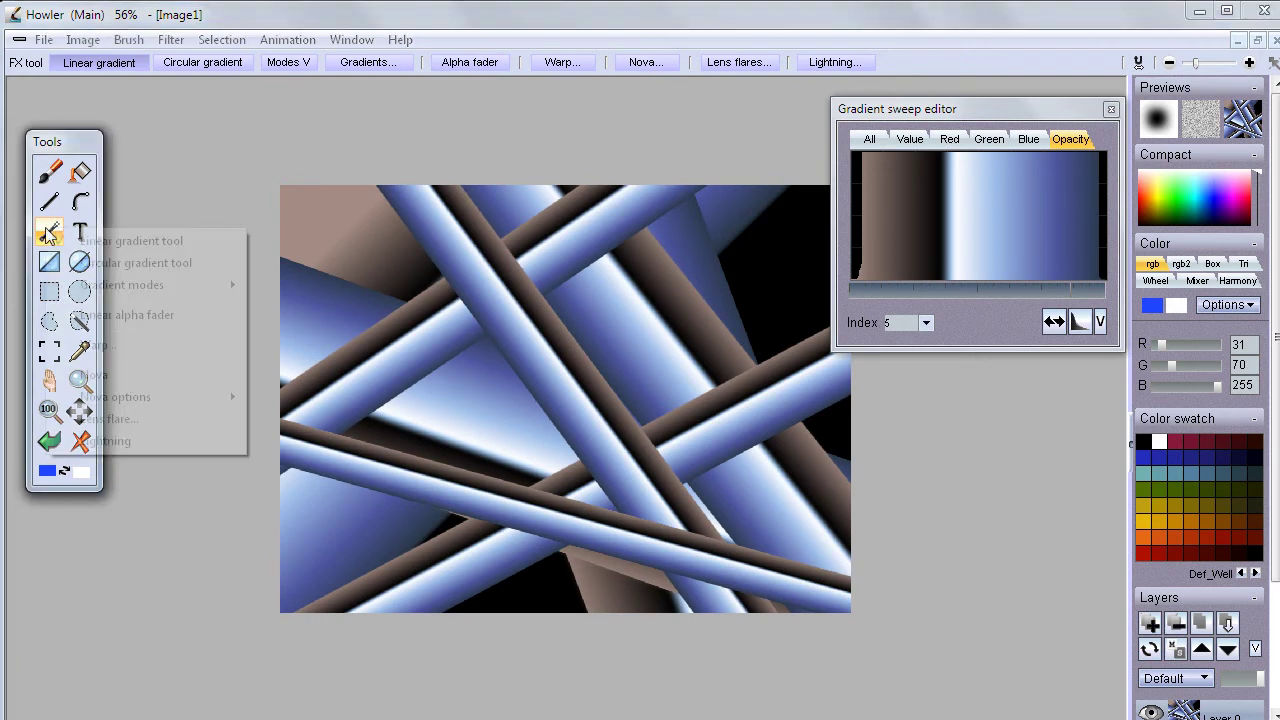
click(115, 265)
drag(498, 438, 565, 334)
drag(761, 248, 767, 328)
drag(773, 432, 700, 475)
drag(636, 543, 590, 505)
drag(610, 328, 559, 377)
drag(436, 232, 336, 298)
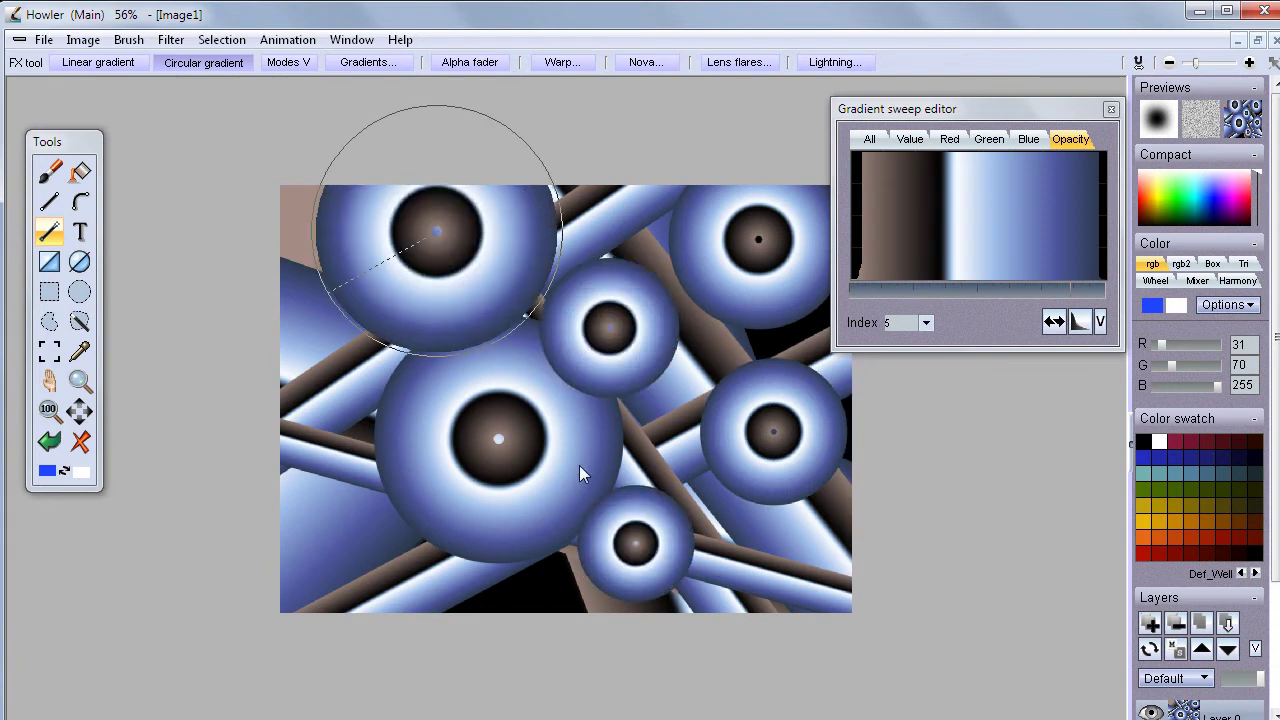
Draw jagged opacity bars with narrow gaps and smooth them into rounded peaks.
mouse_move(1073, 288)
mouse_down()
mouse_move(1052, 257)
mouse_move(882, 250)
mouse_up()
drag(965, 266, 993, 274)
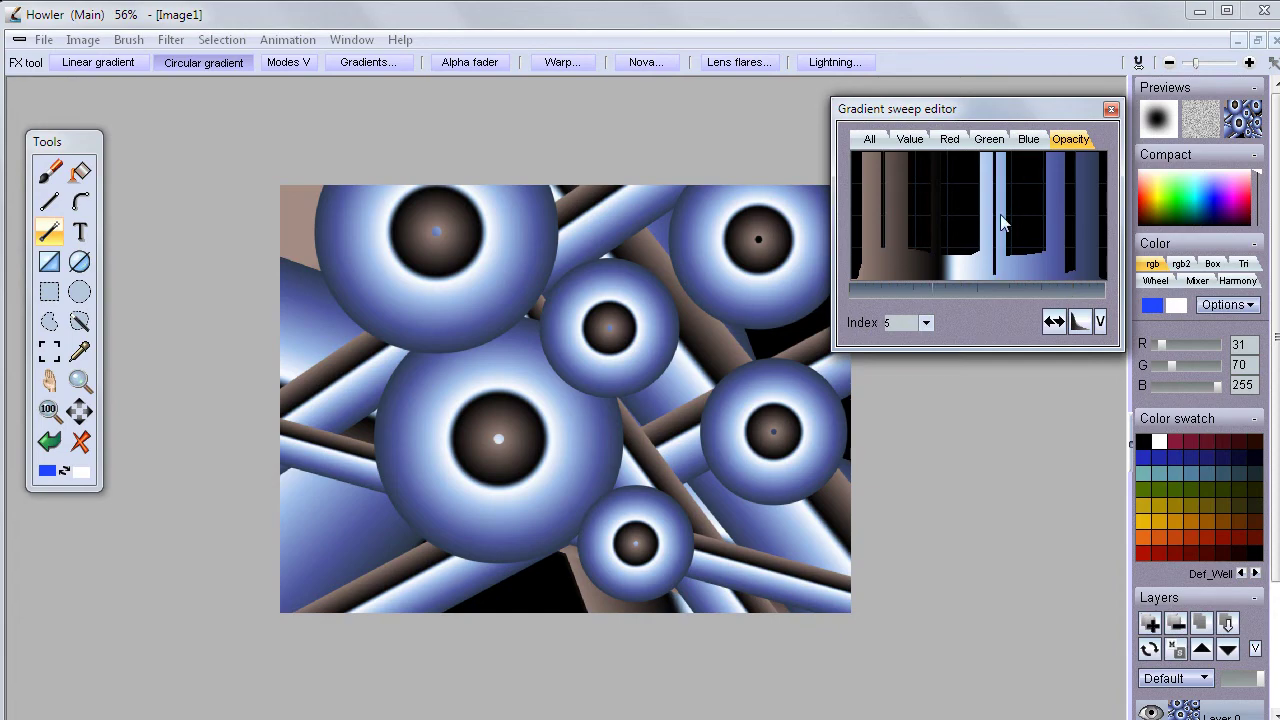
drag(1003, 222, 945, 262)
mouse_move(954, 203)
mouse_down()
mouse_move(946, 172)
mouse_move(917, 182)
mouse_move(997, 253)
mouse_up()
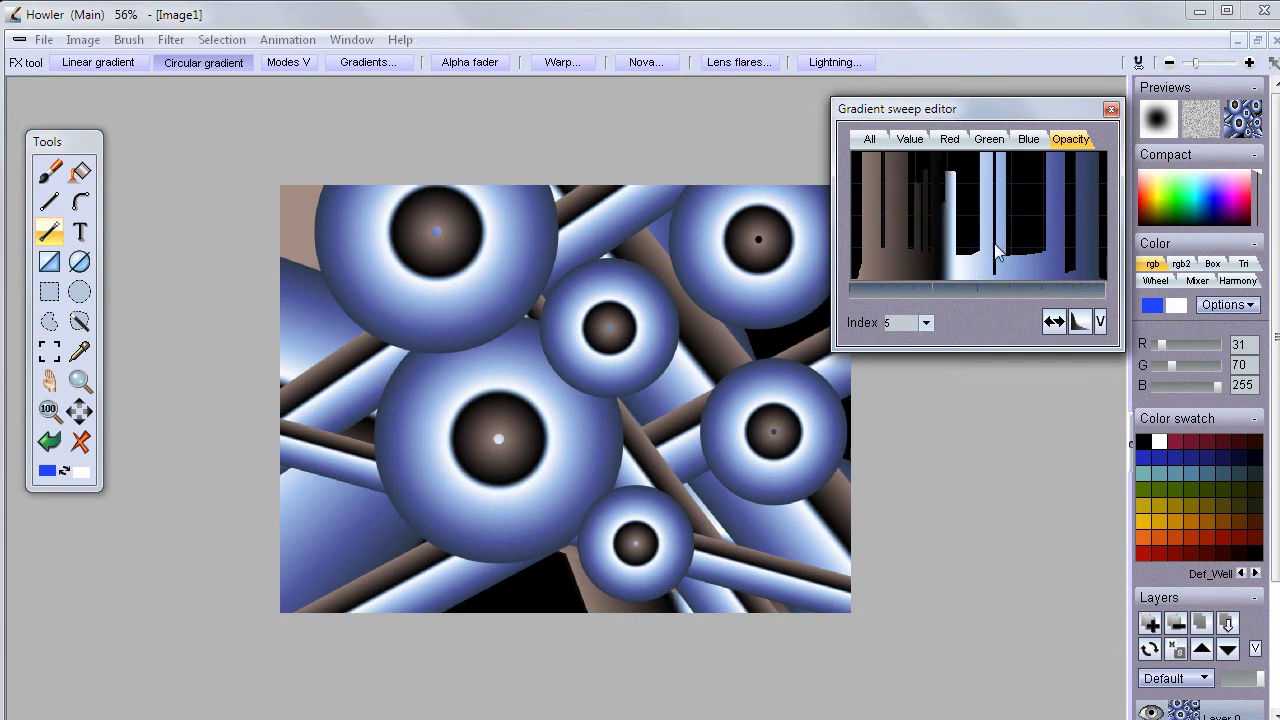
click(1081, 321)
click(1081, 321)
Stamp four translucent ring gradients at the centre and corners, then clear the image to white.
drag(595, 399, 362, 555)
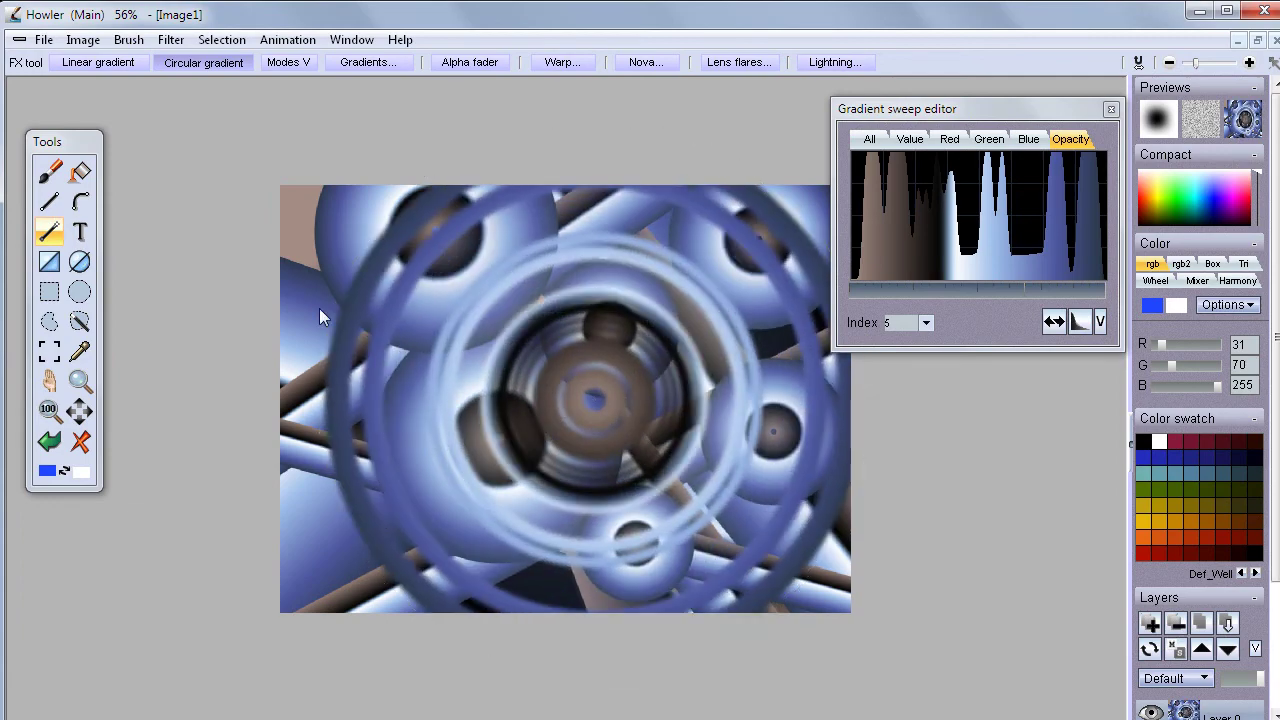
drag(318, 240, 480, 435)
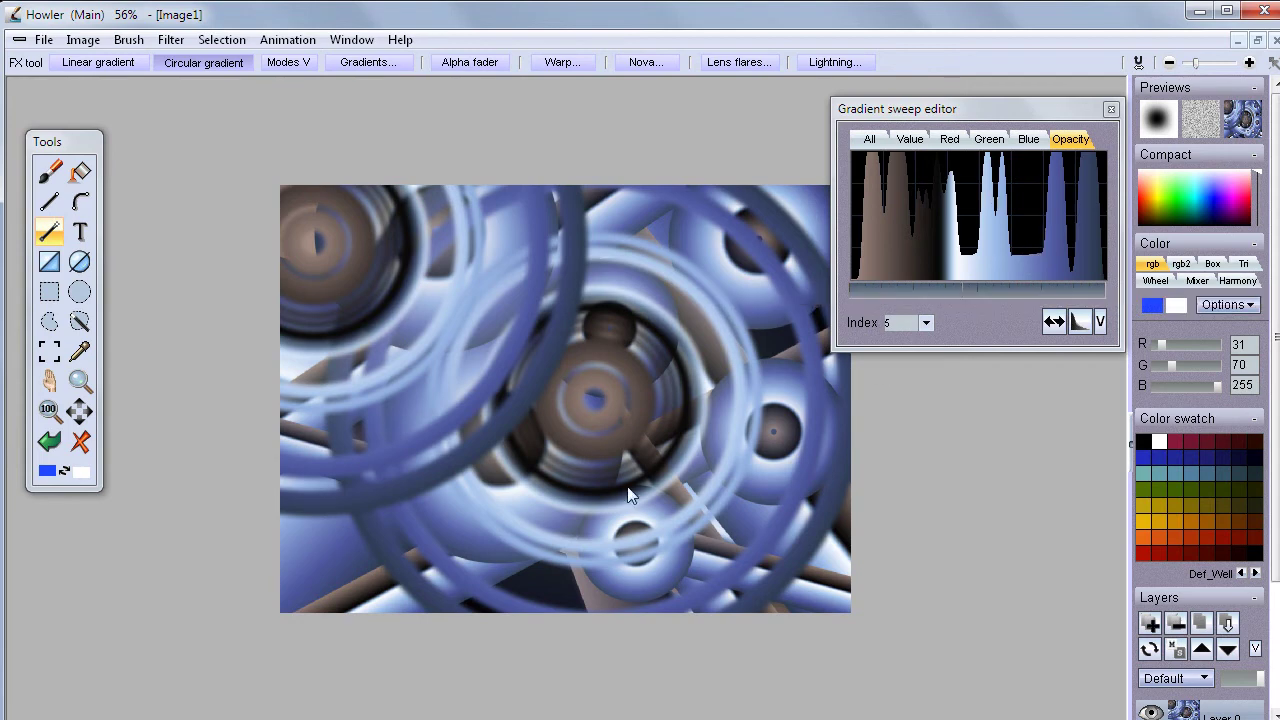
drag(703, 437, 610, 555)
drag(434, 532, 300, 685)
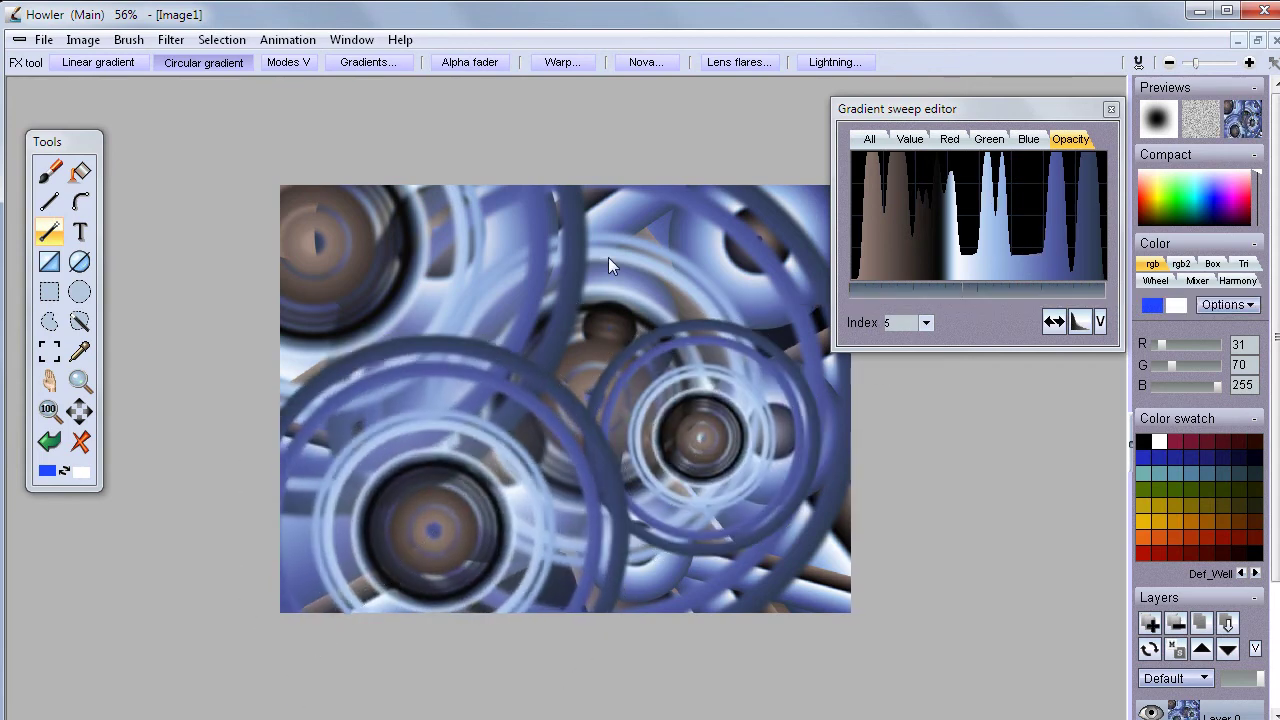
click(82, 443)
Draw one ring gradient at the centre, select a rectangle around it, and store it as a brush.
drag(560, 395, 683, 292)
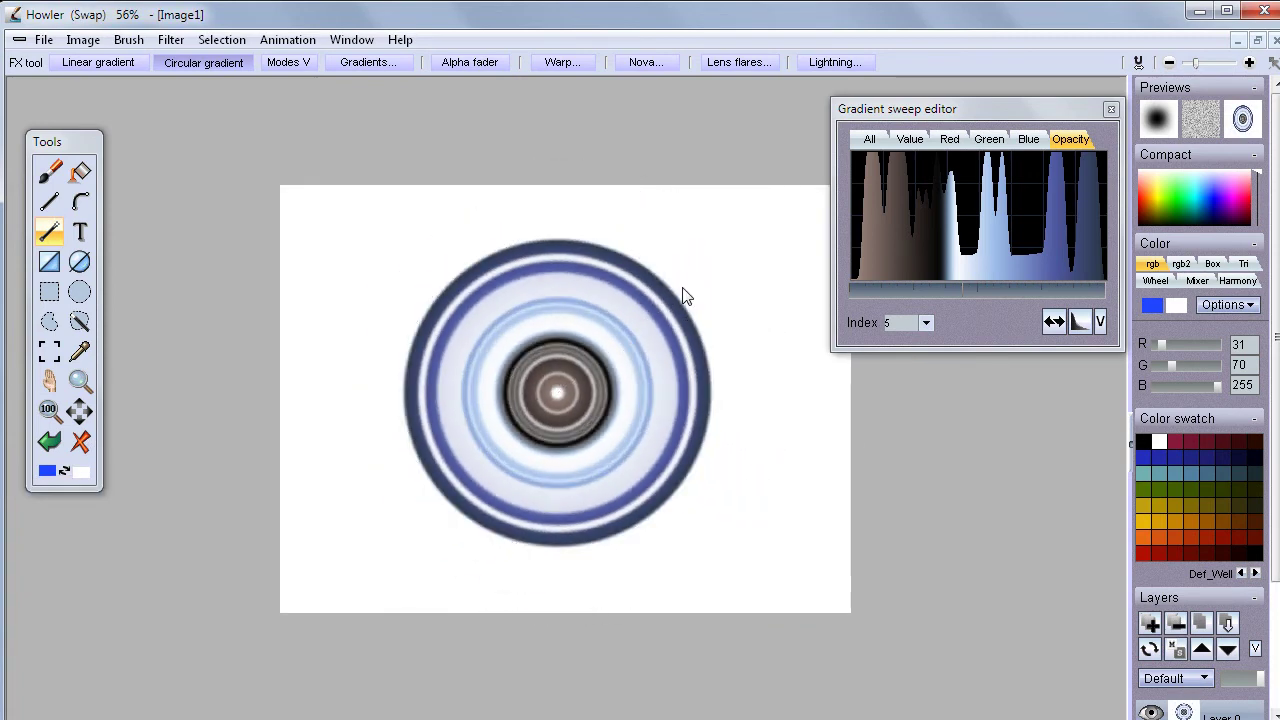
click(49, 349)
drag(381, 222, 763, 579)
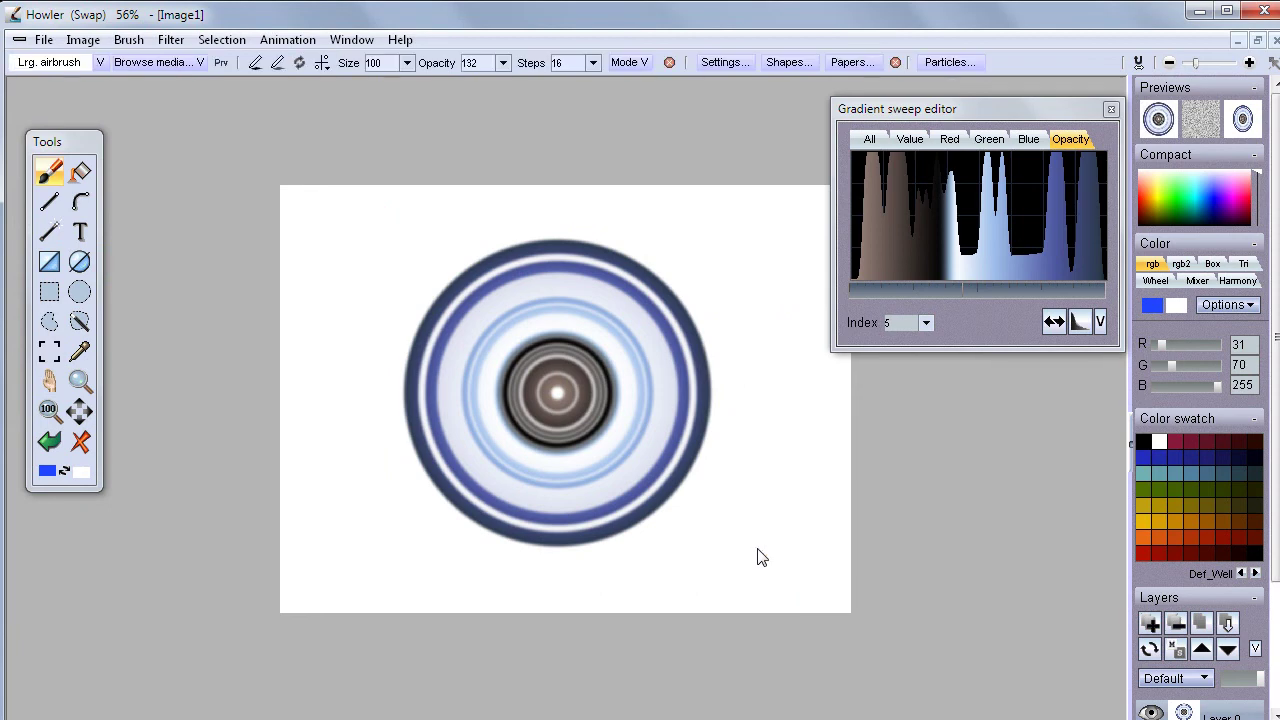
click(128, 39)
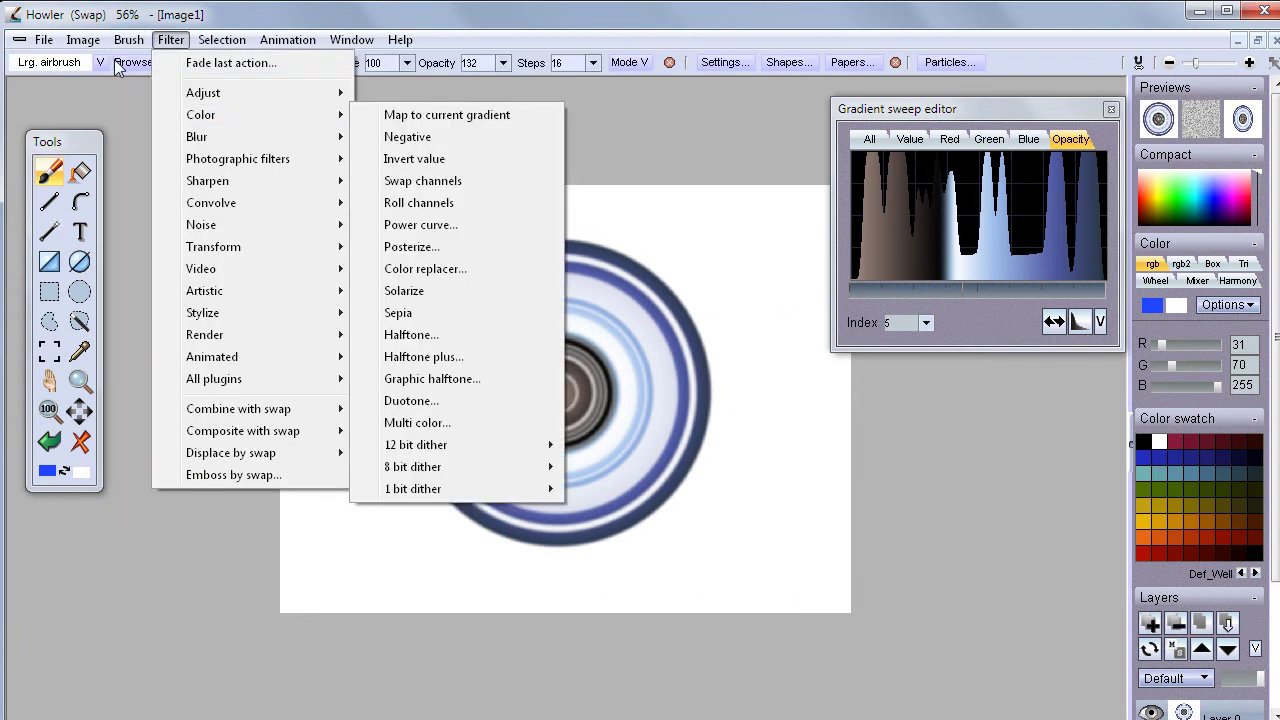
click(165, 137)
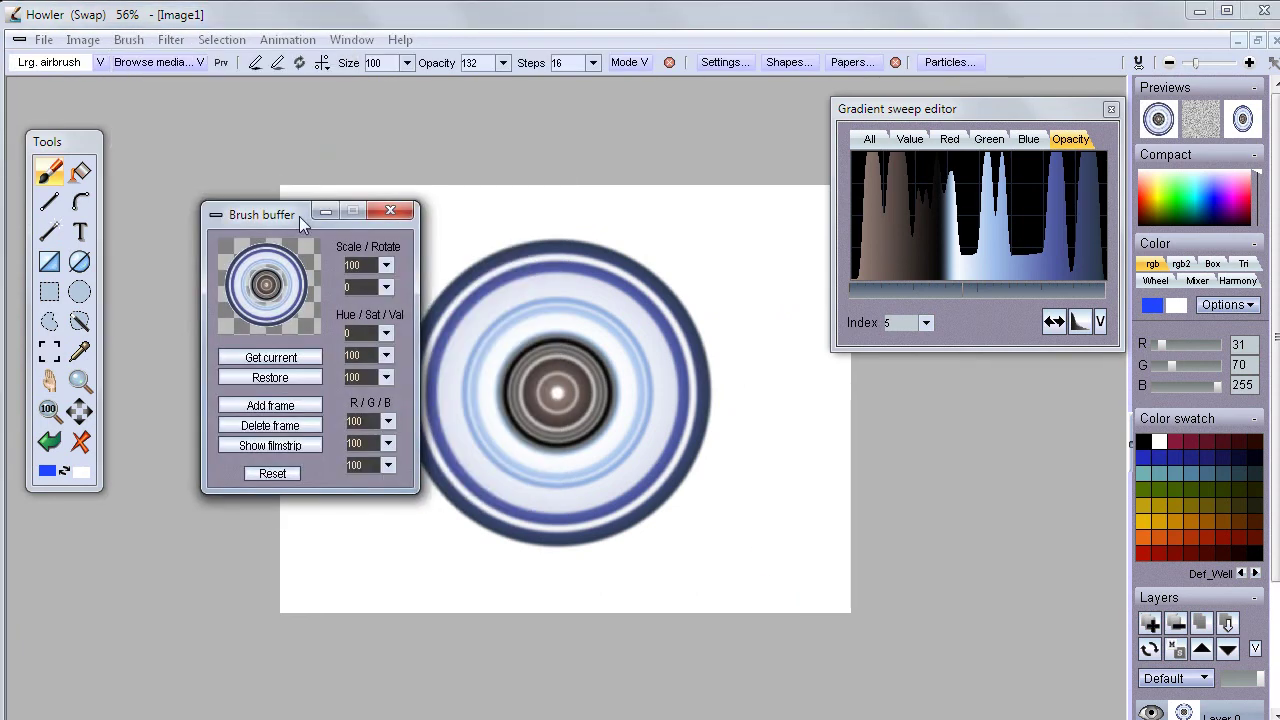
drag(279, 224, 195, 120)
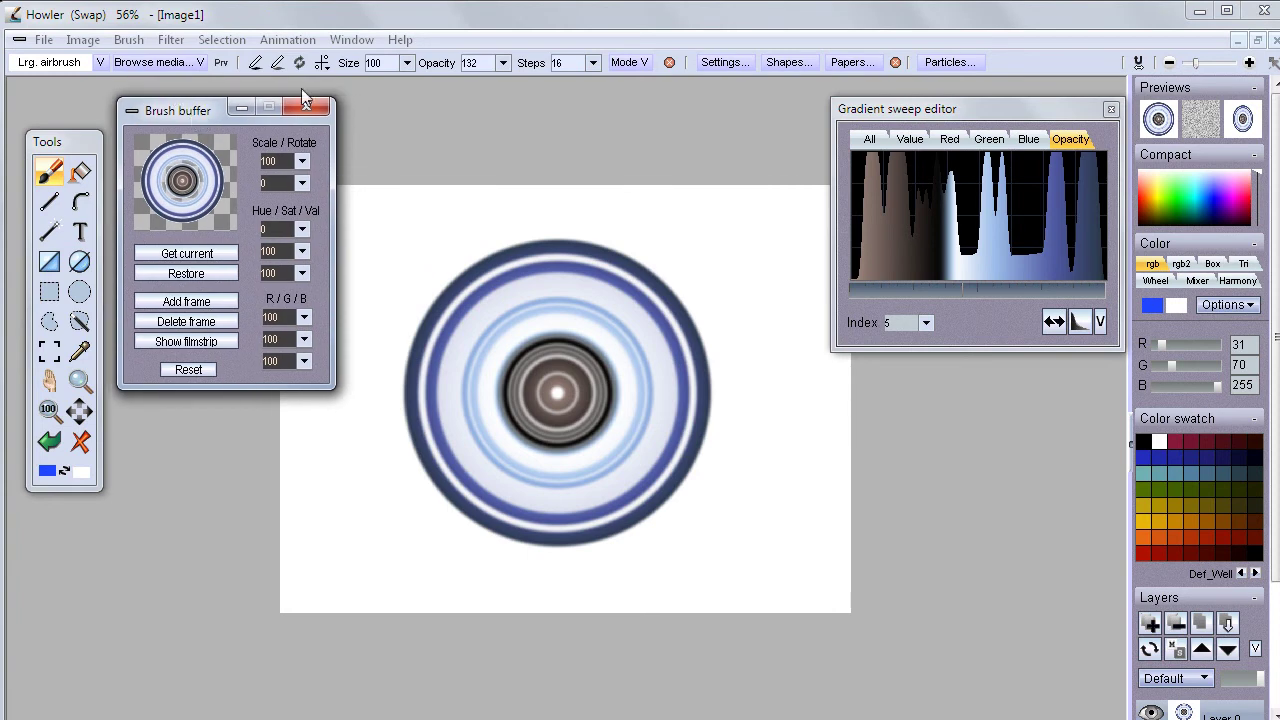
click(605, 92)
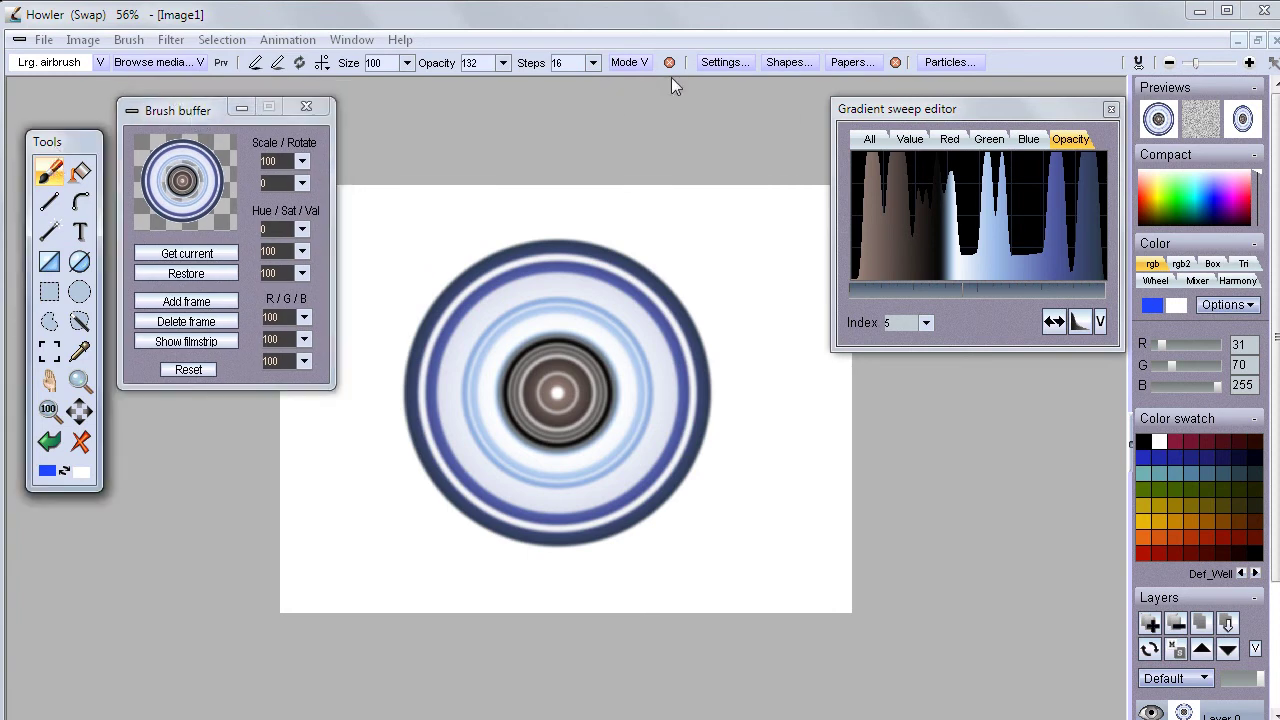
Enable the Shadow brush post-effect with offset and blur 17, and stamp two shadowed rings.
click(738, 66)
click(798, 142)
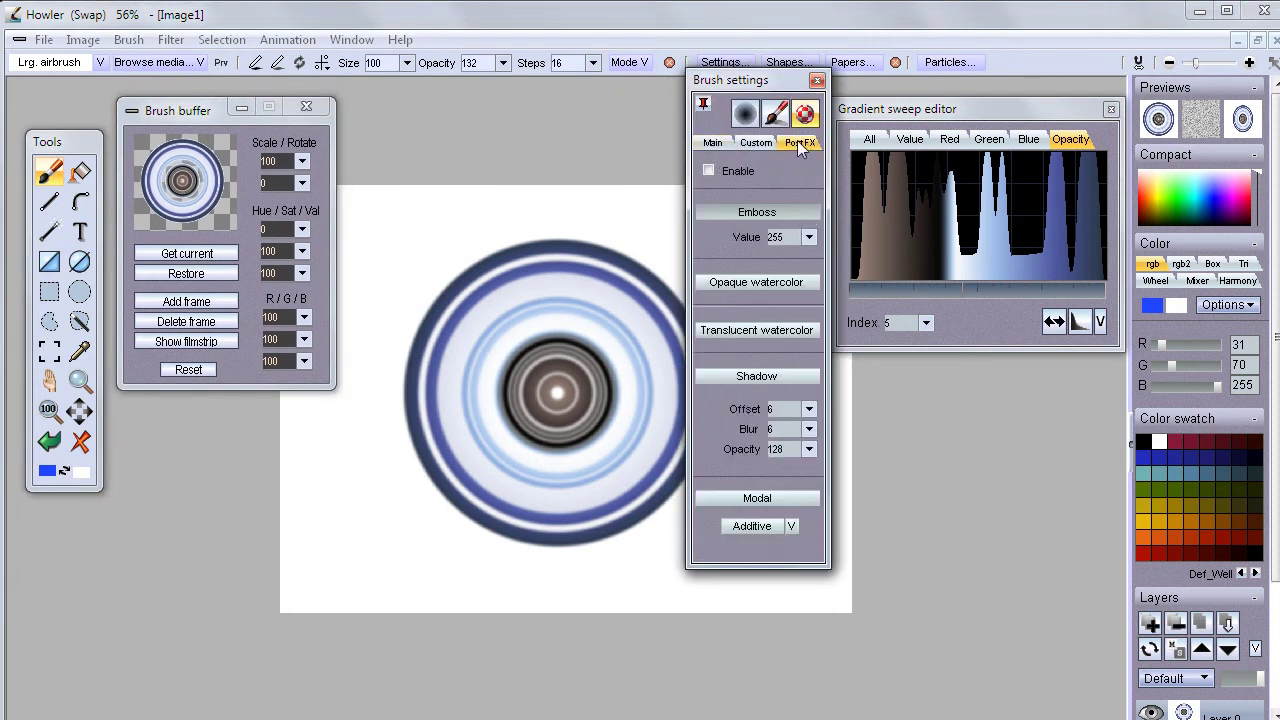
click(710, 173)
click(769, 373)
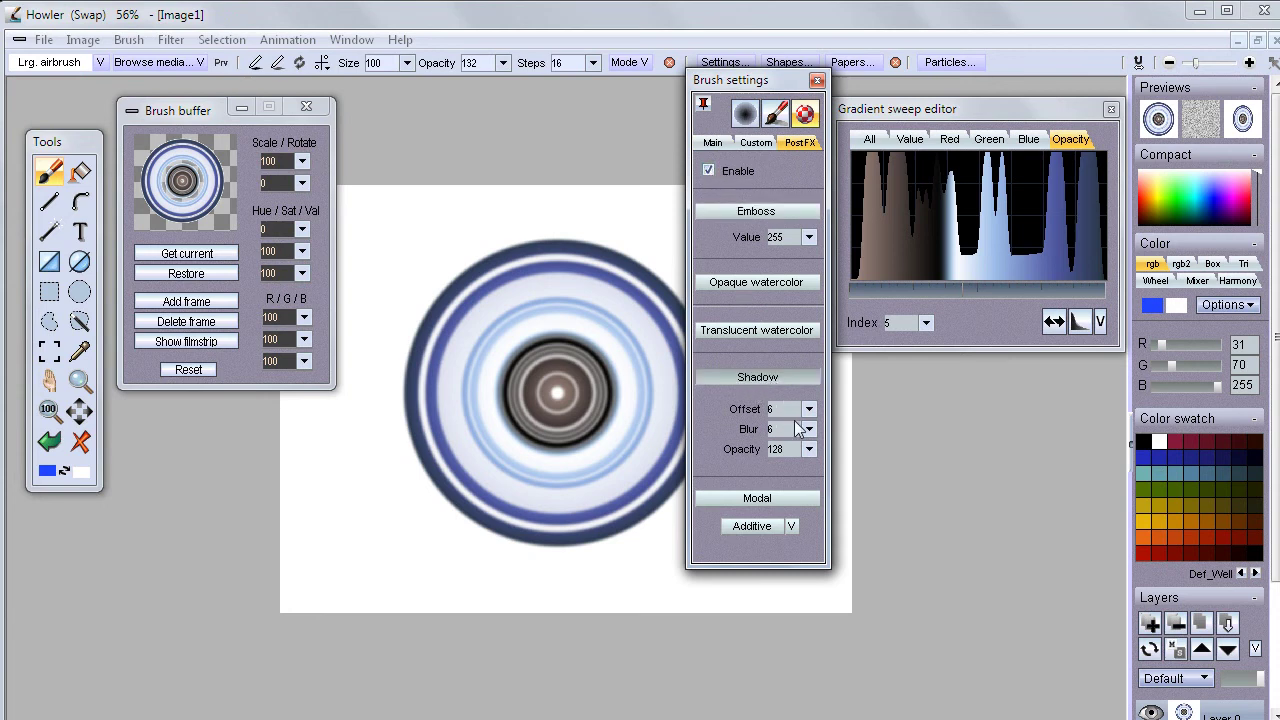
drag(810, 409, 805, 447)
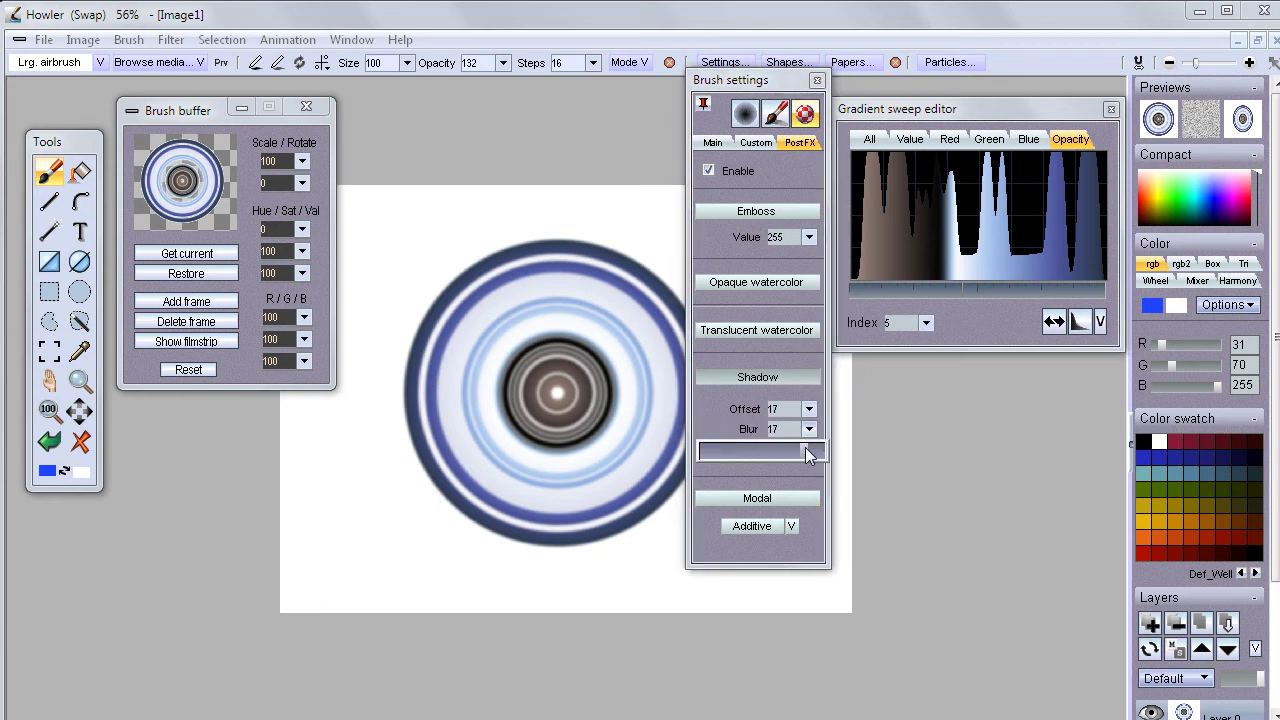
click(476, 322)
click(390, 497)
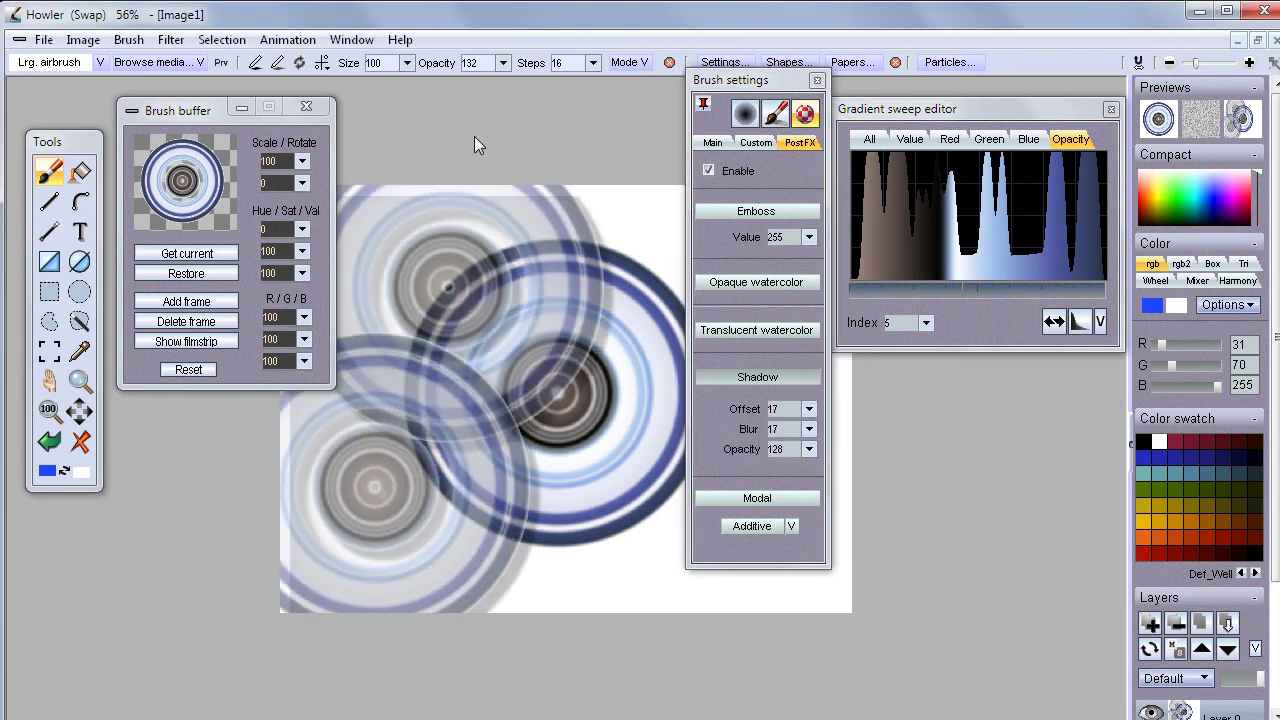
Raise brush opacity to 255, close the brush settings, and stamp four opaque shadowed rings.
click(505, 63)
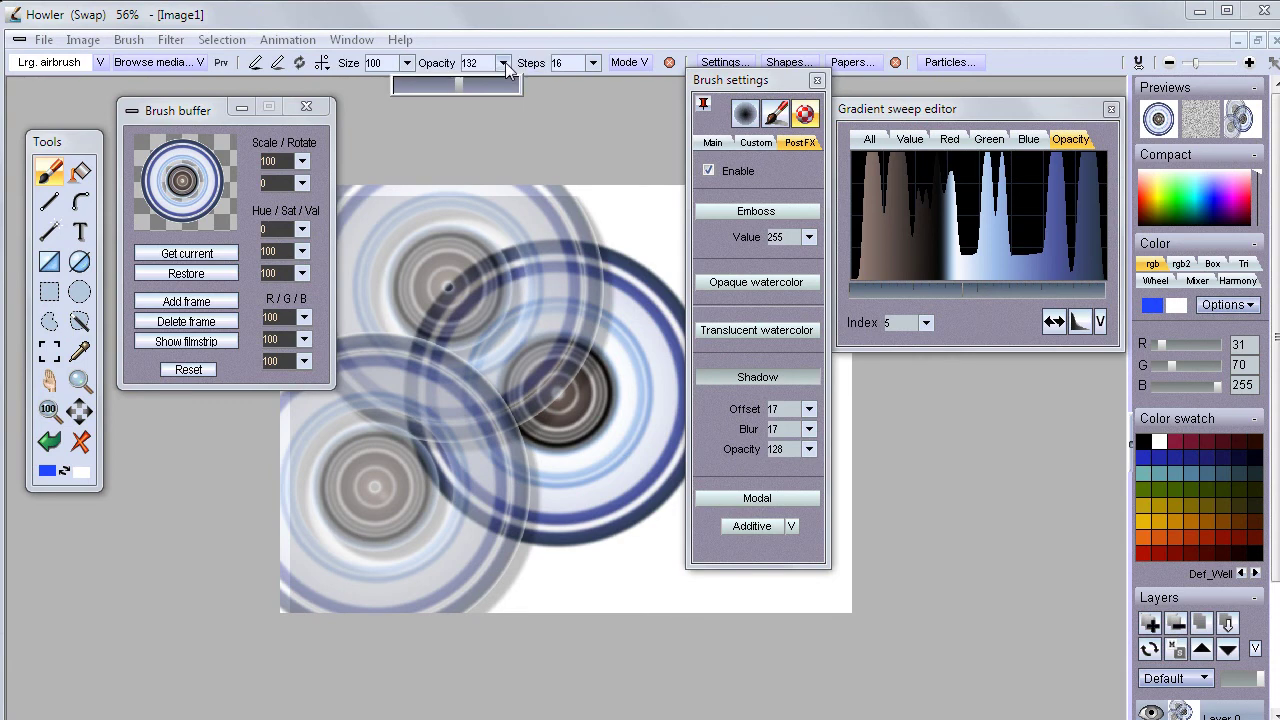
click(533, 318)
click(397, 420)
click(562, 532)
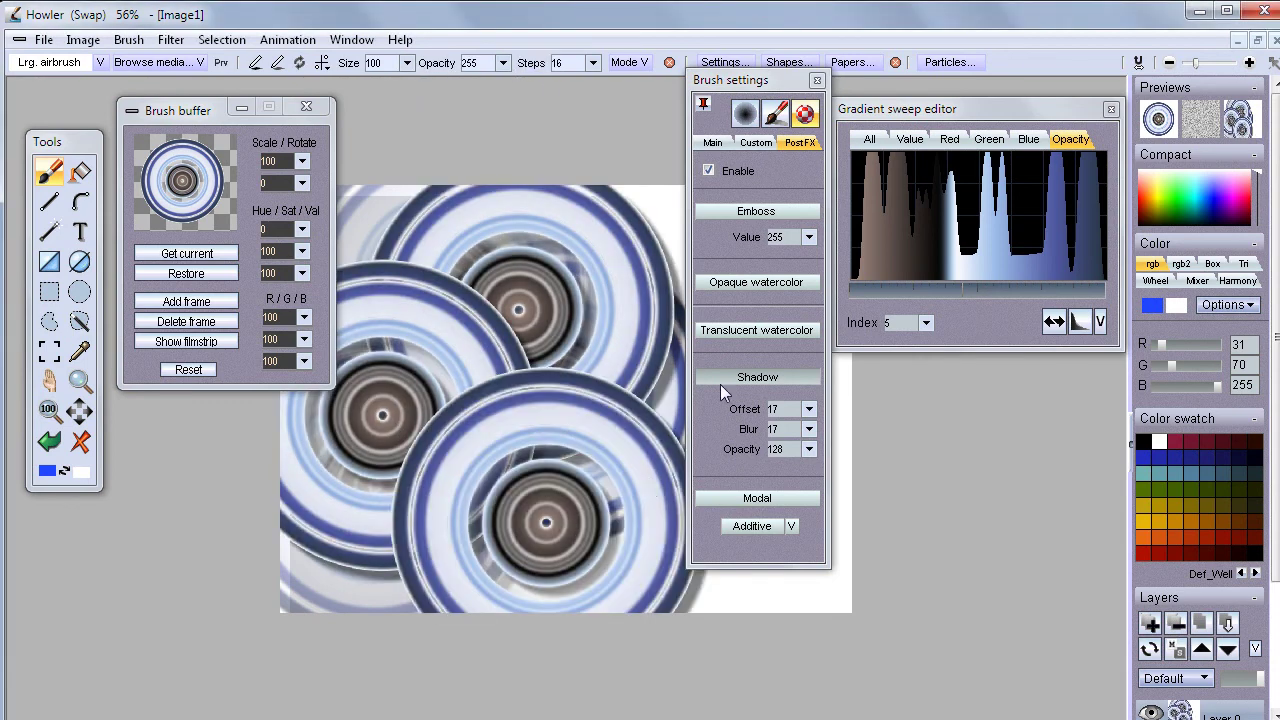
drag(752, 82, 962, 194)
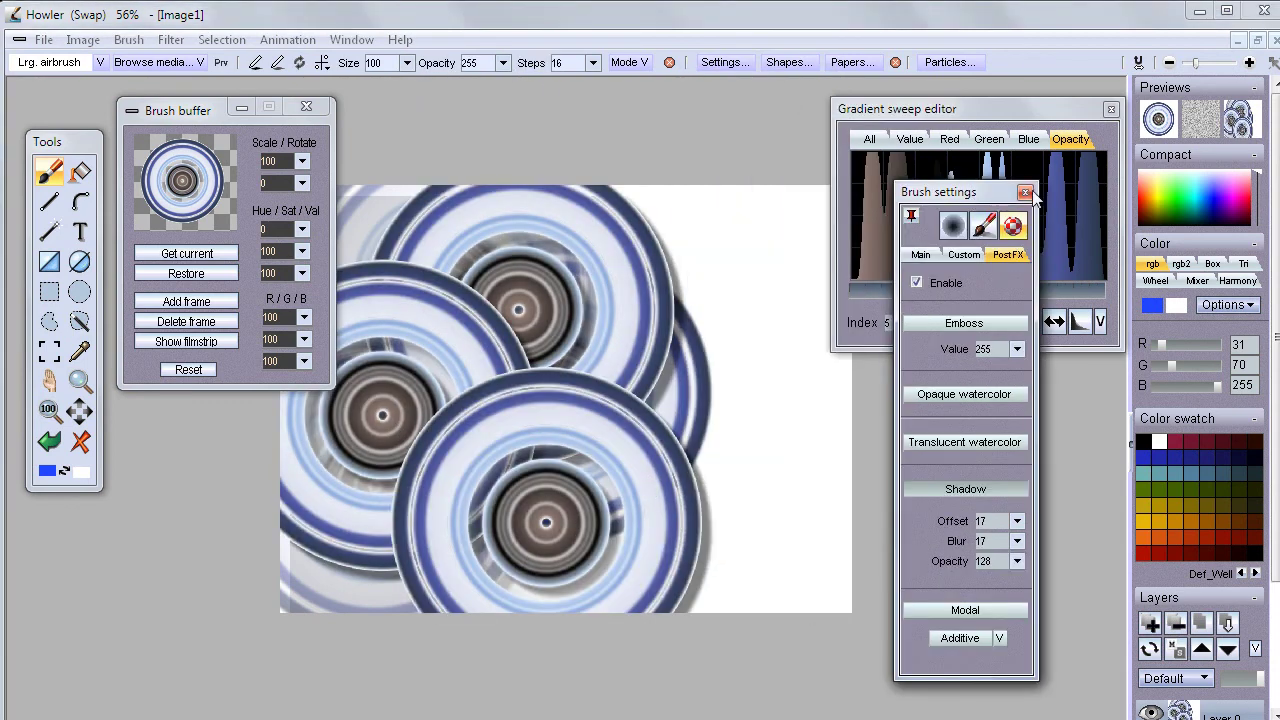
click(1026, 193)
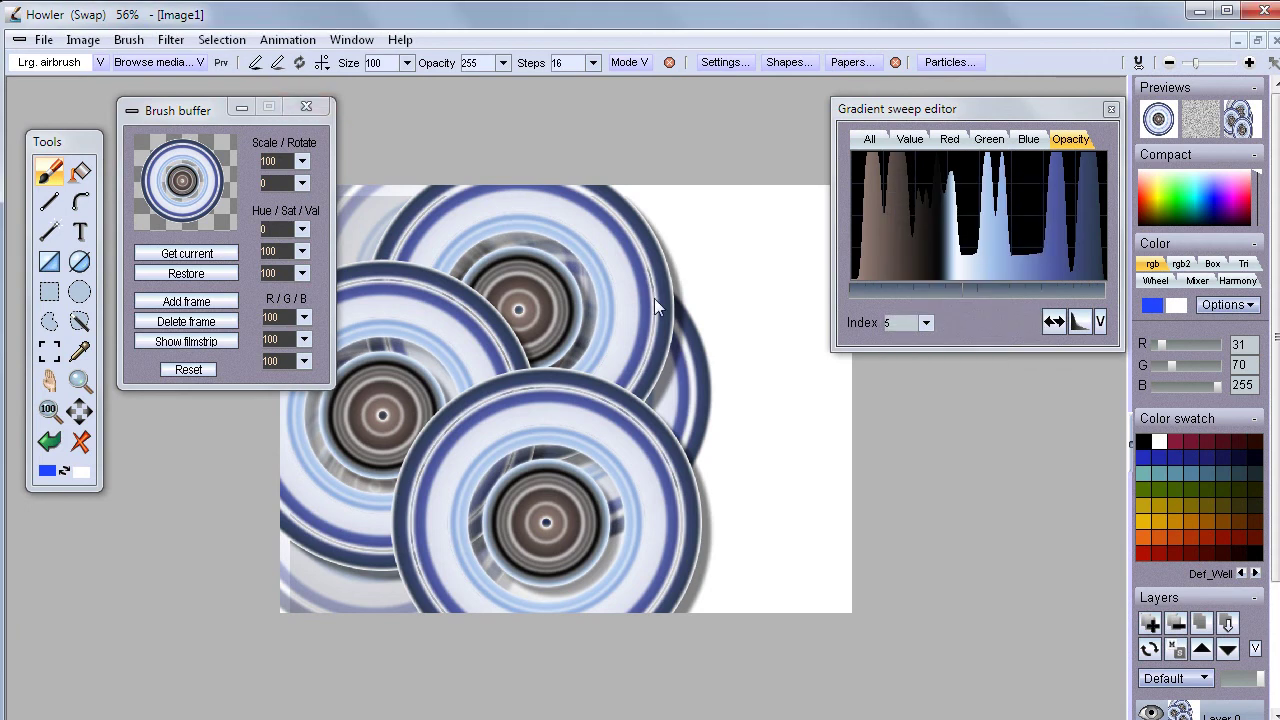
click(600, 432)
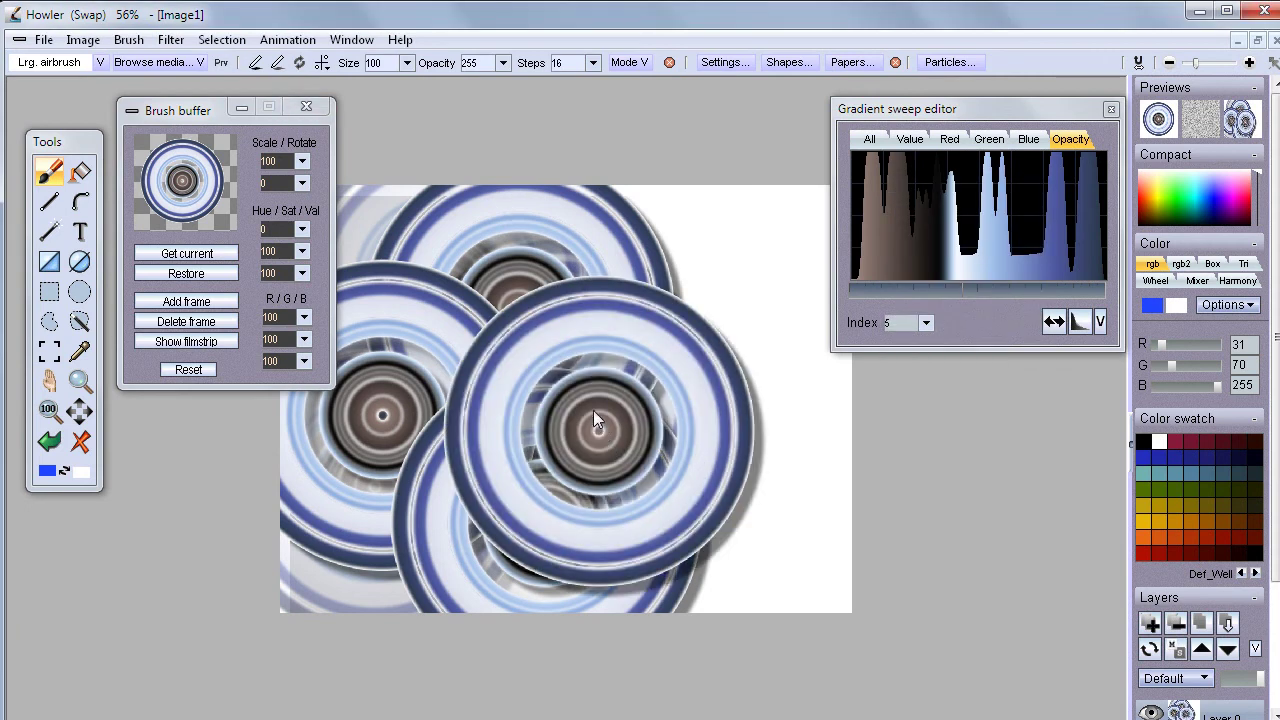
Return to the Main gradient image and stamp two full-size shadowed rings at upper left and upper right.
key(s)
click(448, 306)
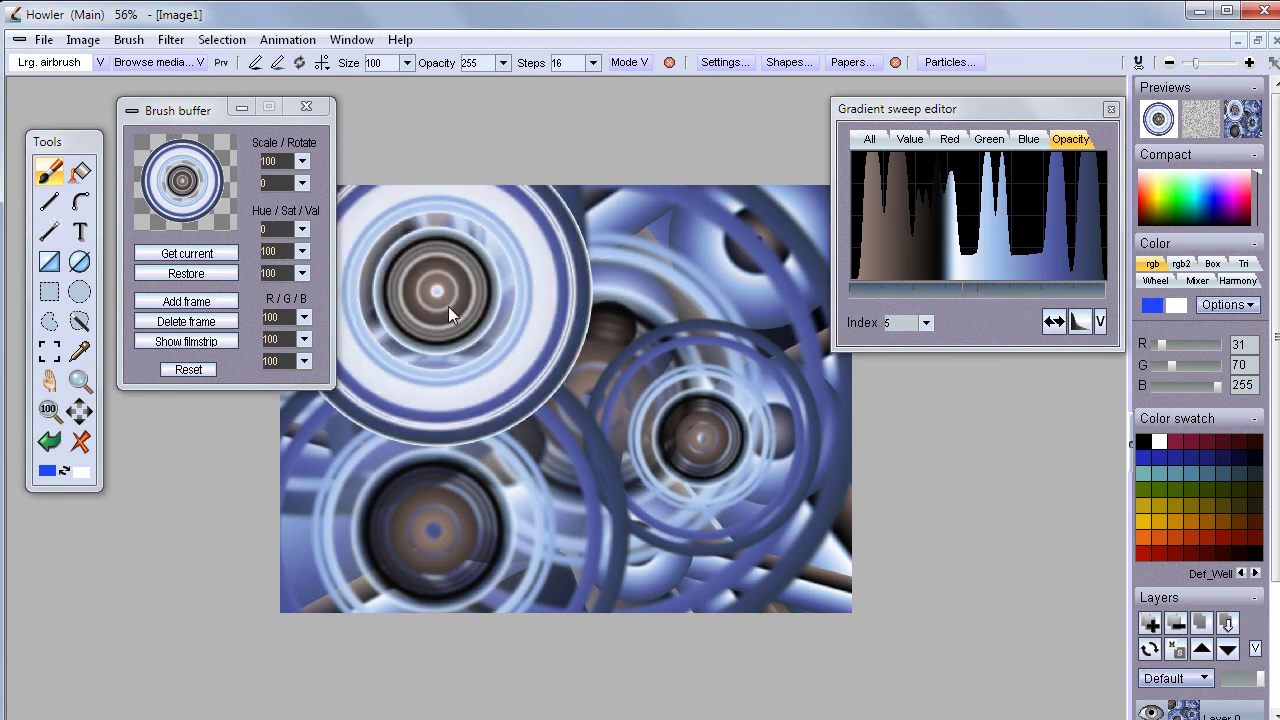
click(733, 210)
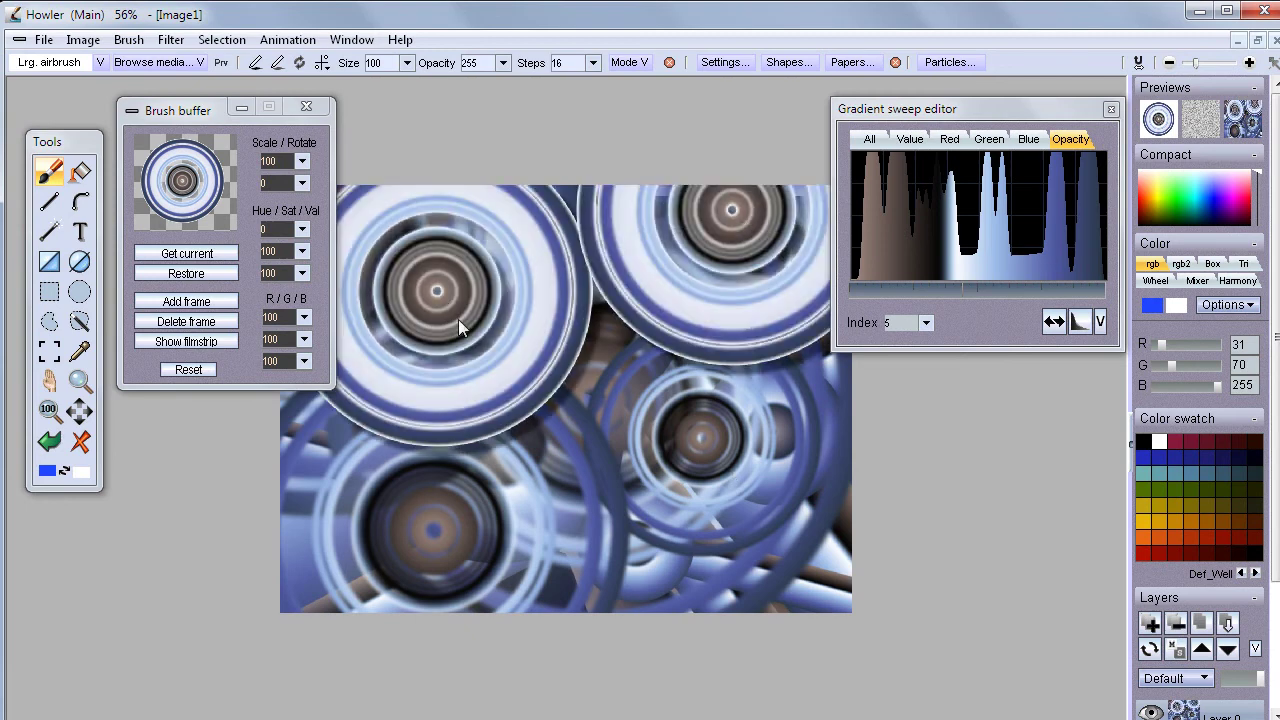
Set the Brush buffer Scale to 56 and scatter nine smaller ring stamps across the canvas.
click(299, 184)
drag(296, 190, 255, 195)
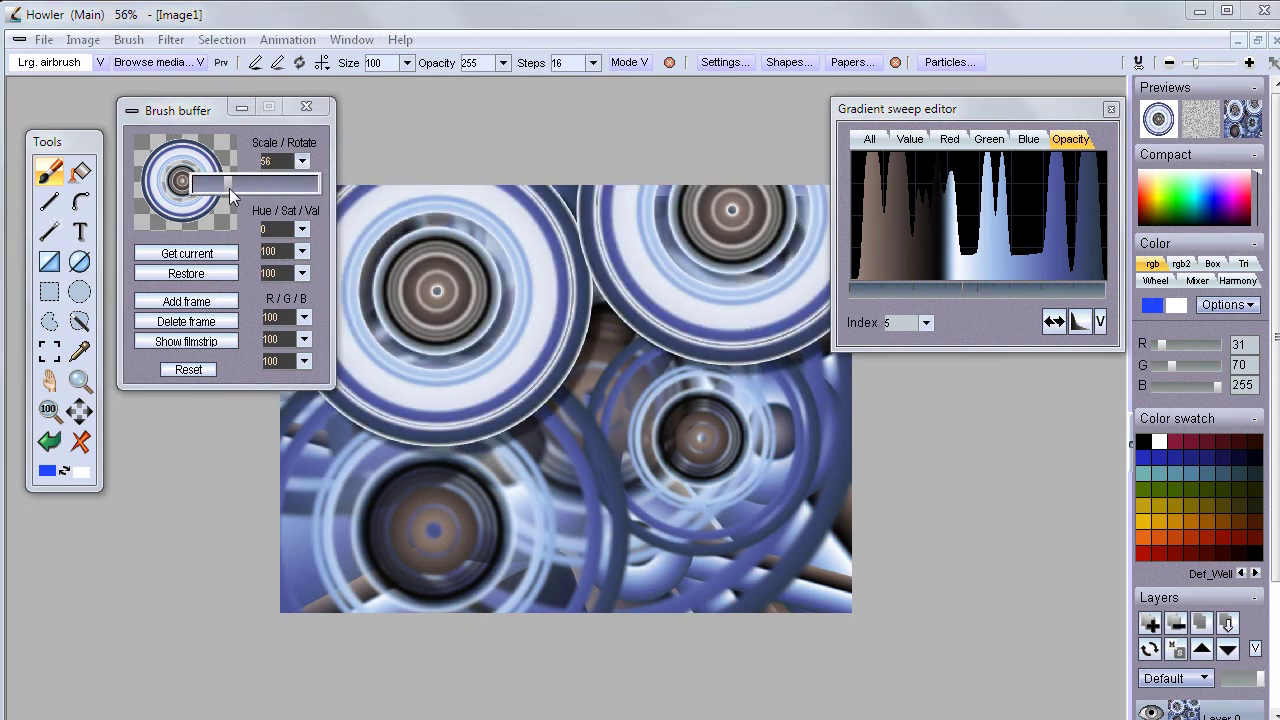
click(697, 477)
click(479, 528)
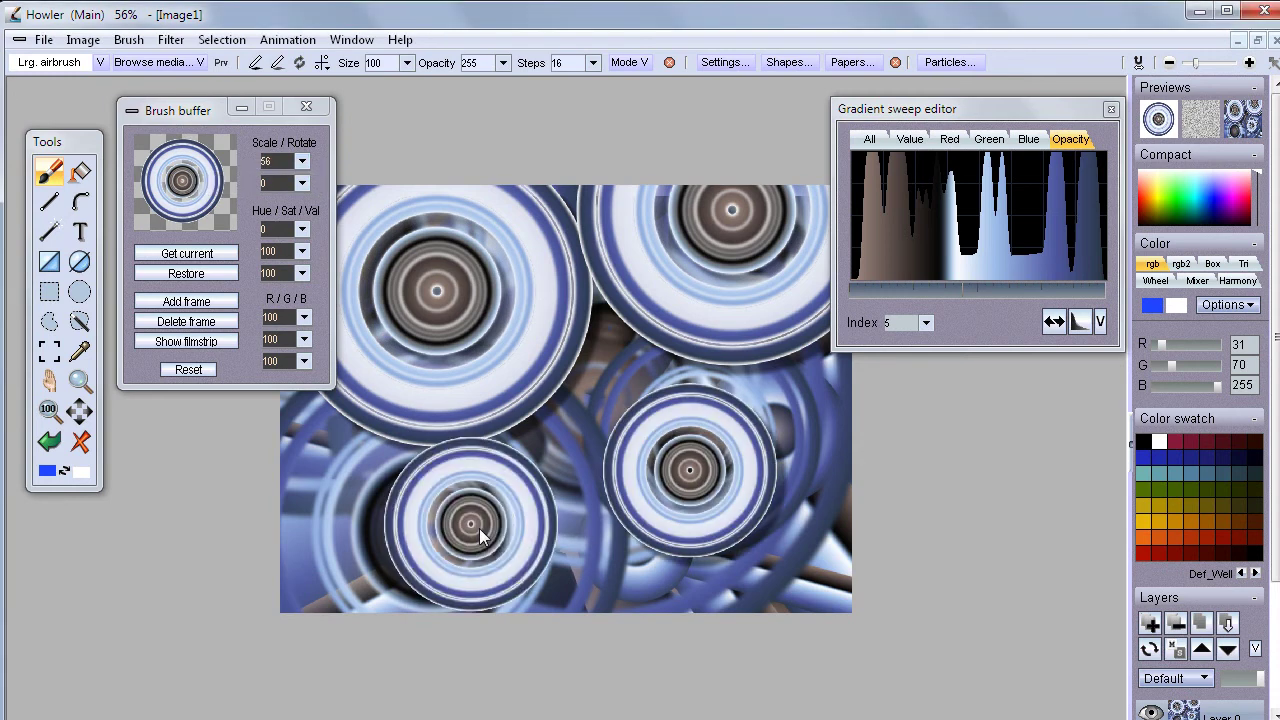
click(370, 210)
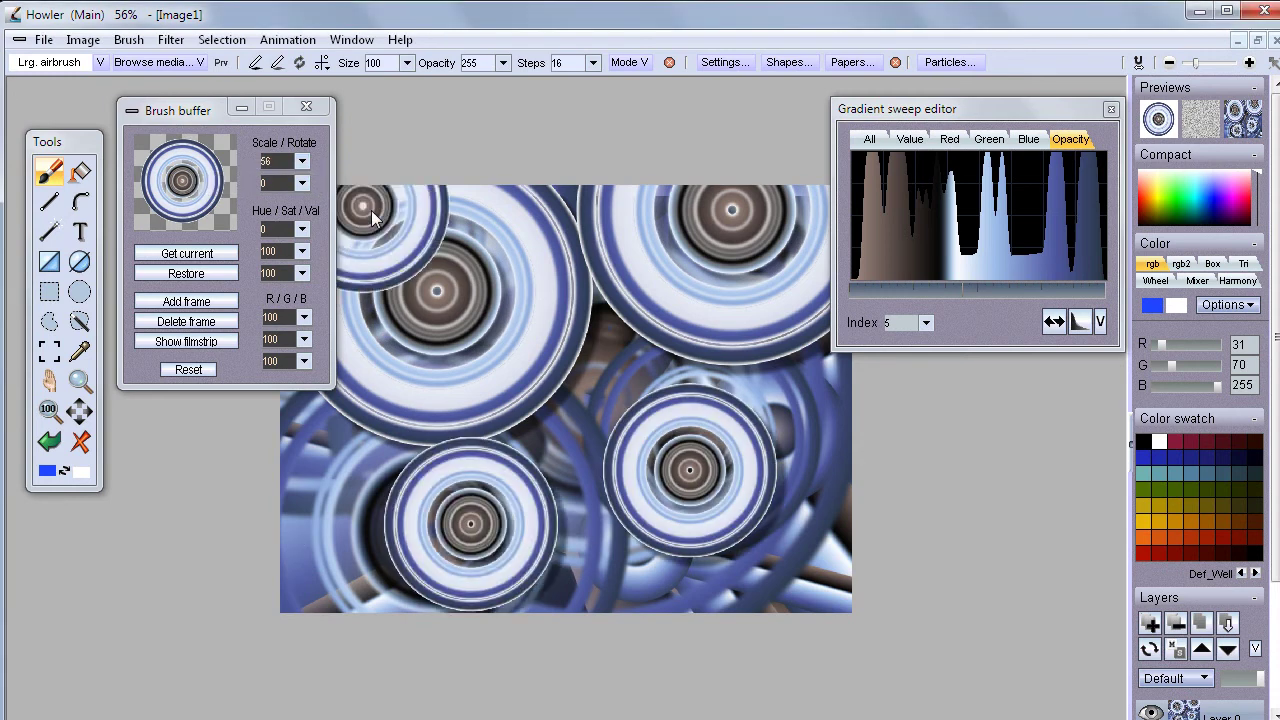
click(563, 258)
click(432, 406)
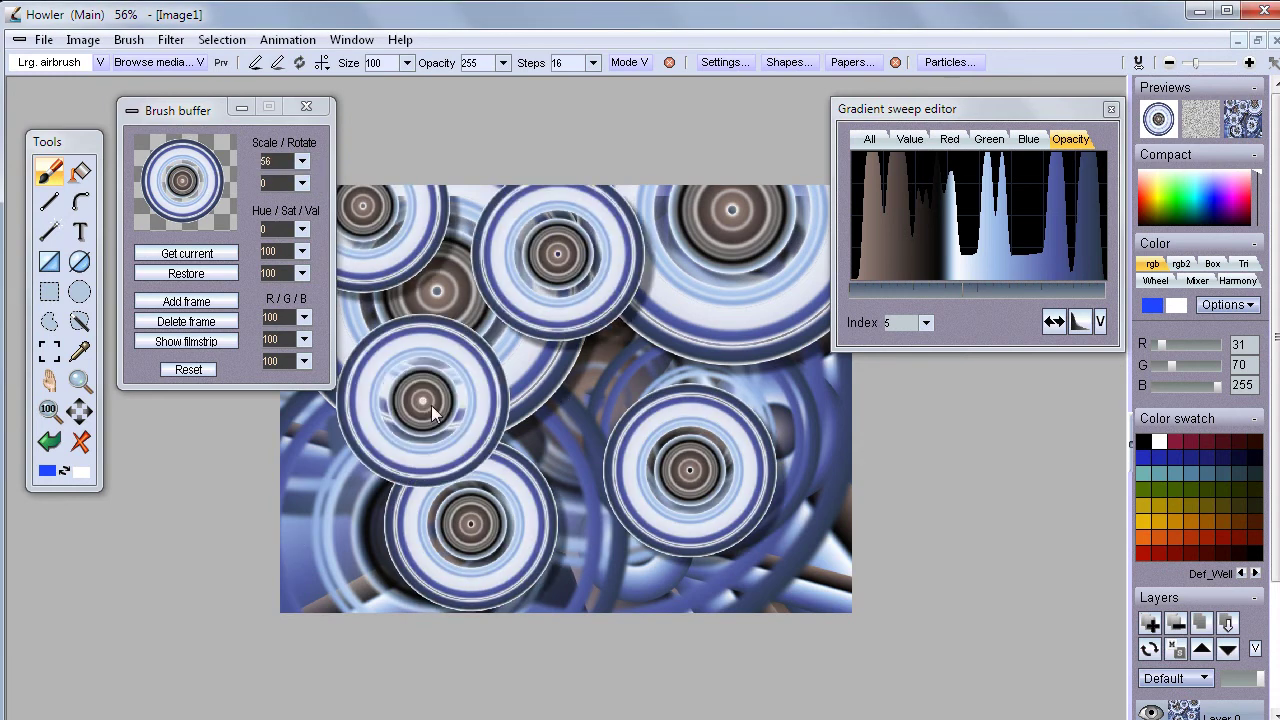
click(744, 332)
click(583, 456)
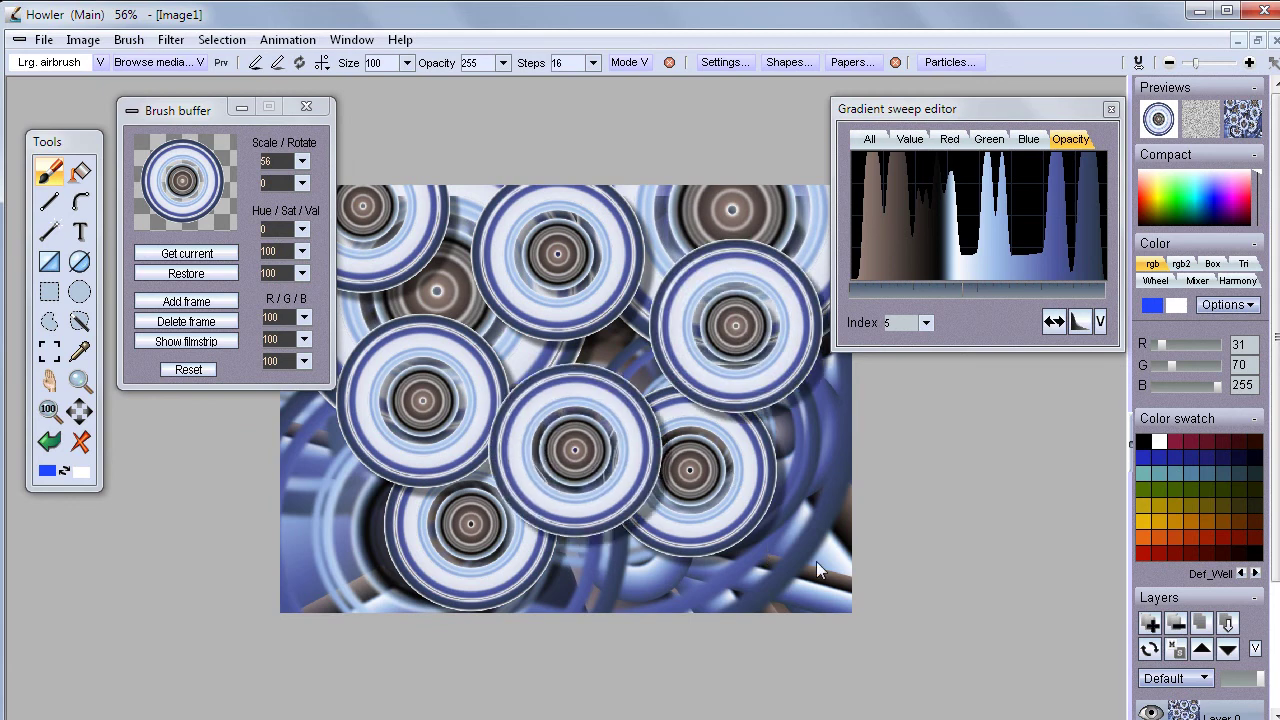
click(787, 539)
click(355, 562)
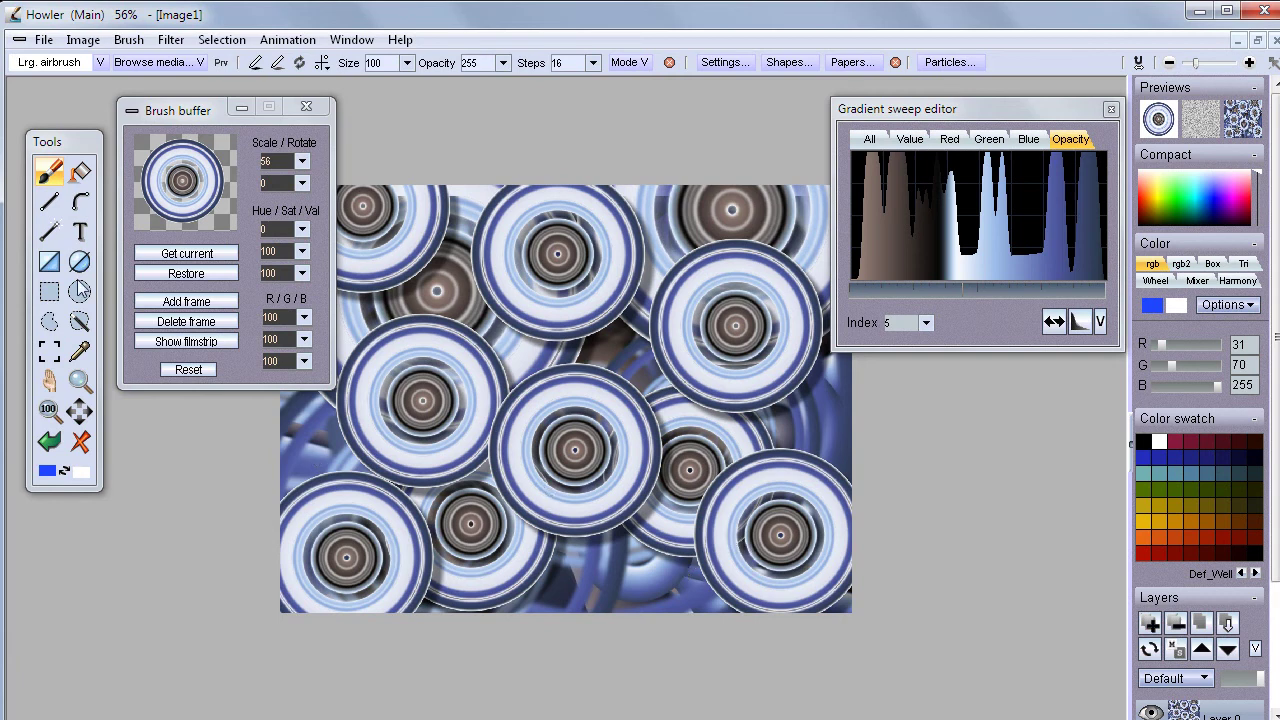
Replace the airbrush with the gradient tool, chosen from the Tools panel's gradient tool menu.
click(57, 232)
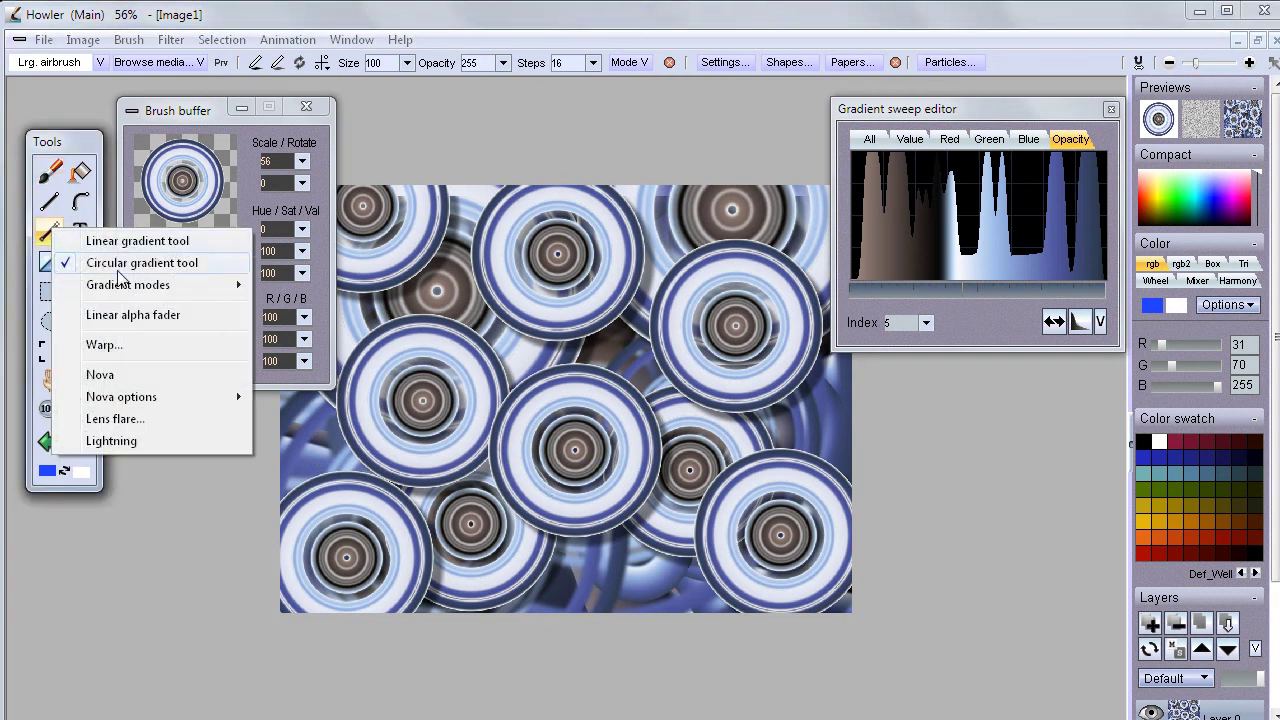
mouse_move(120, 290)
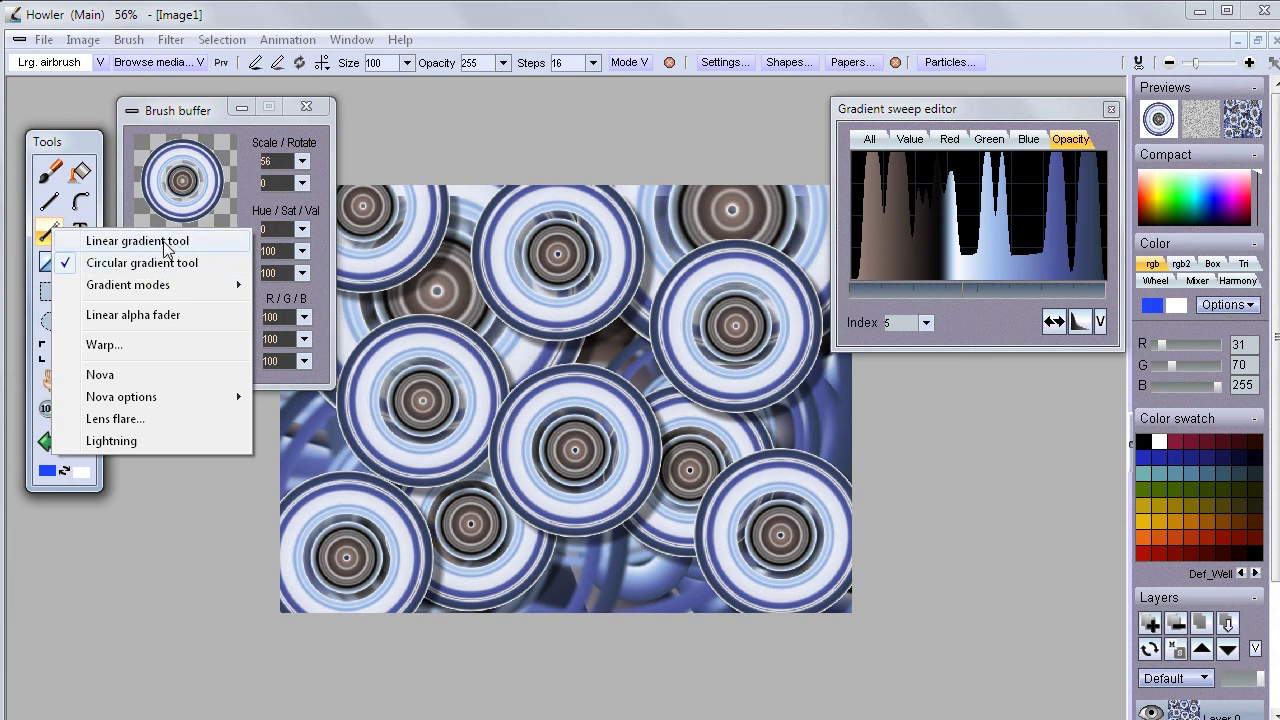
click(183, 110)
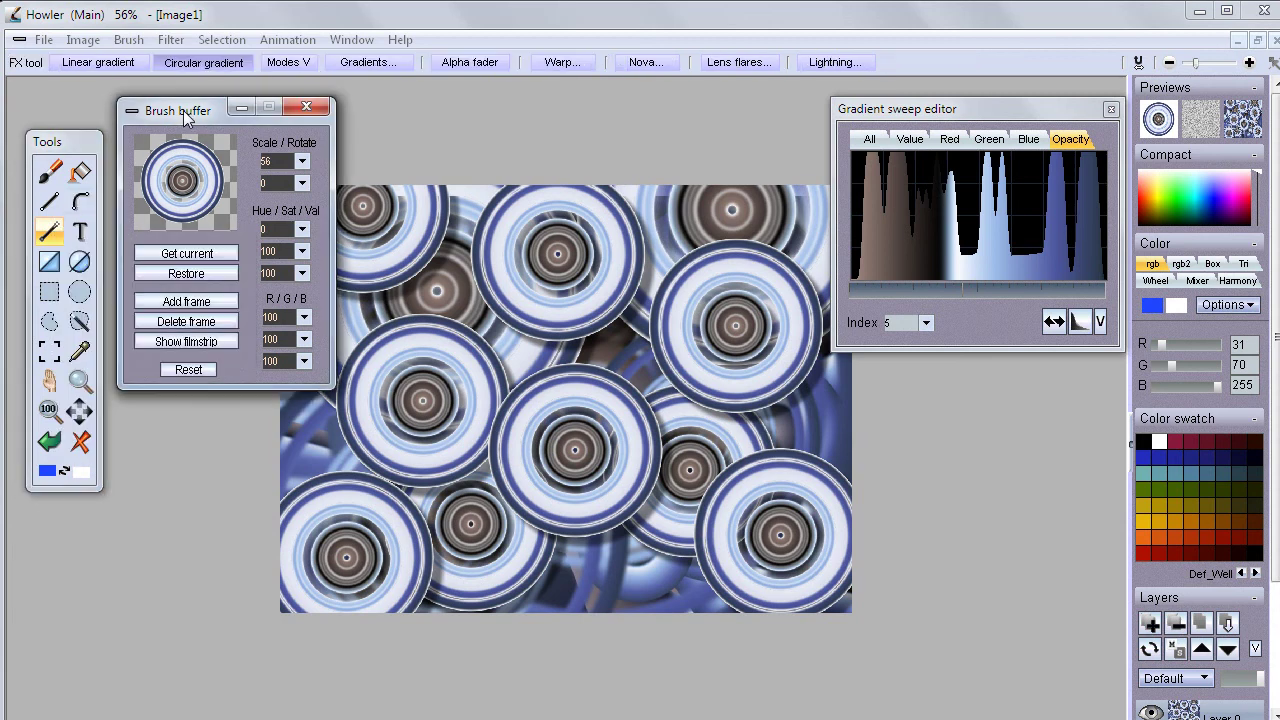